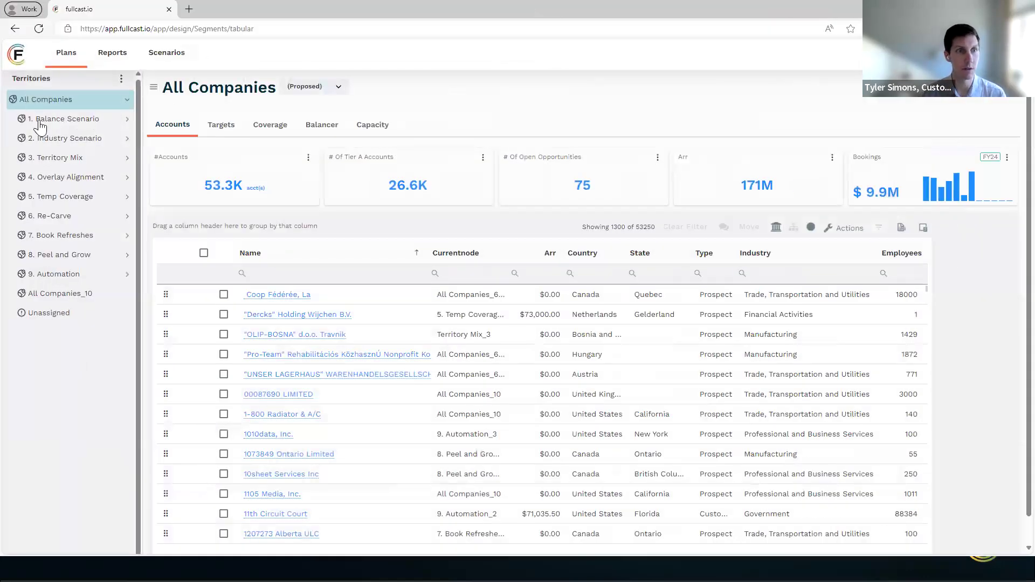
# - Open the 1. Balance Scenario territory's hierarchy for editing and examine its basic configuration and balancing criteria
pyautogui.click(40, 120)
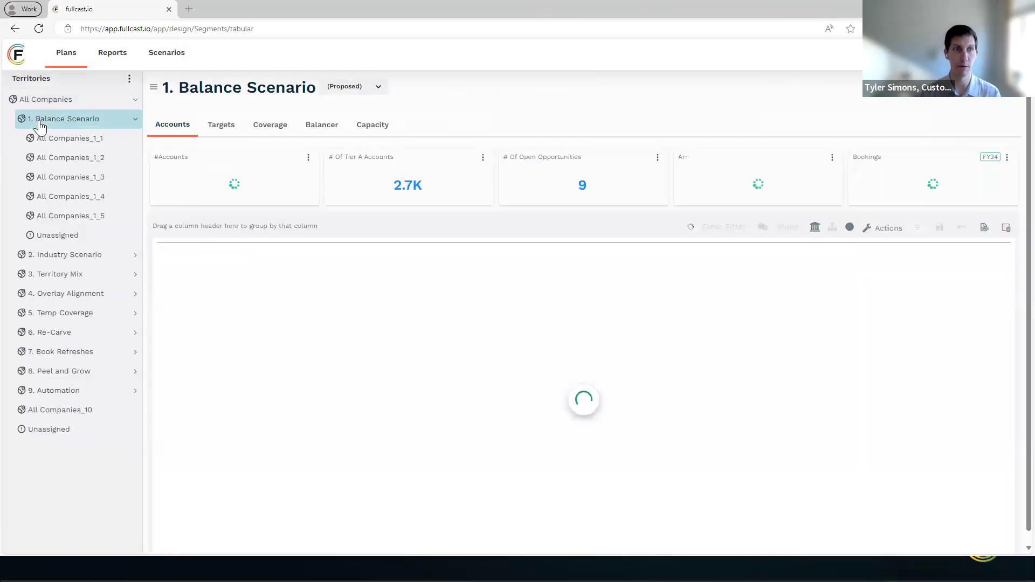
pyautogui.click(129, 79)
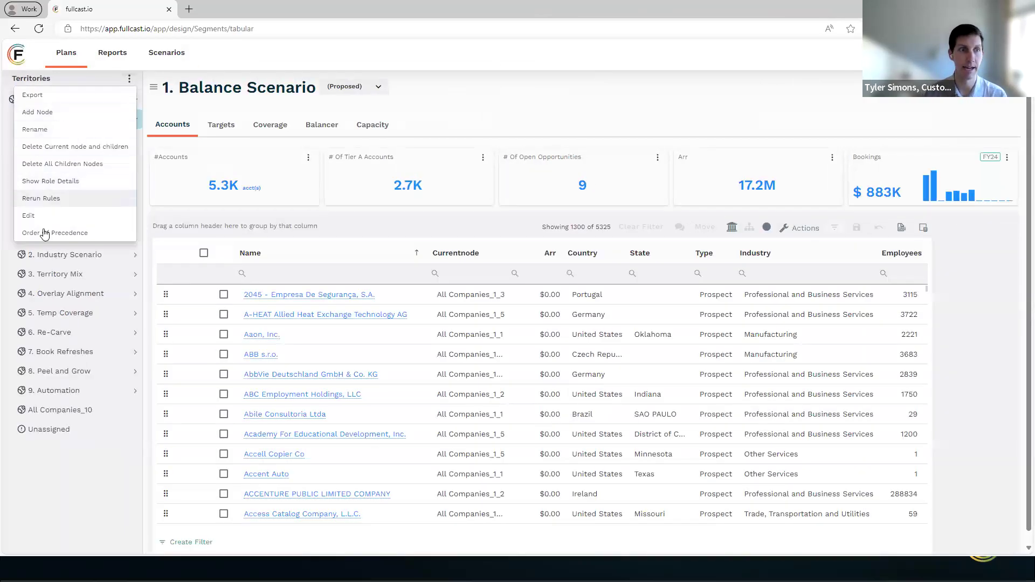
pyautogui.click(28, 215)
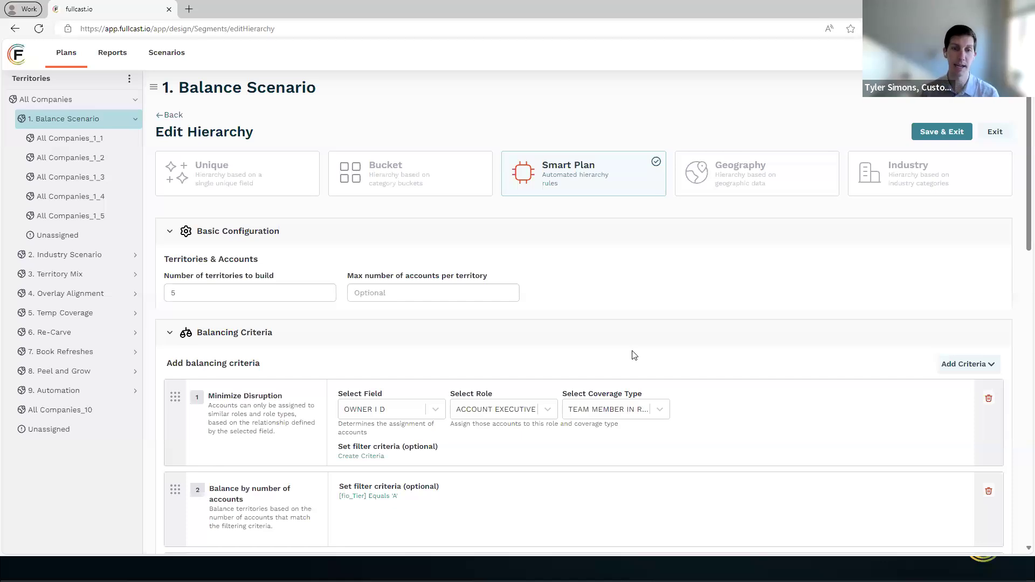
pyautogui.click(182, 294)
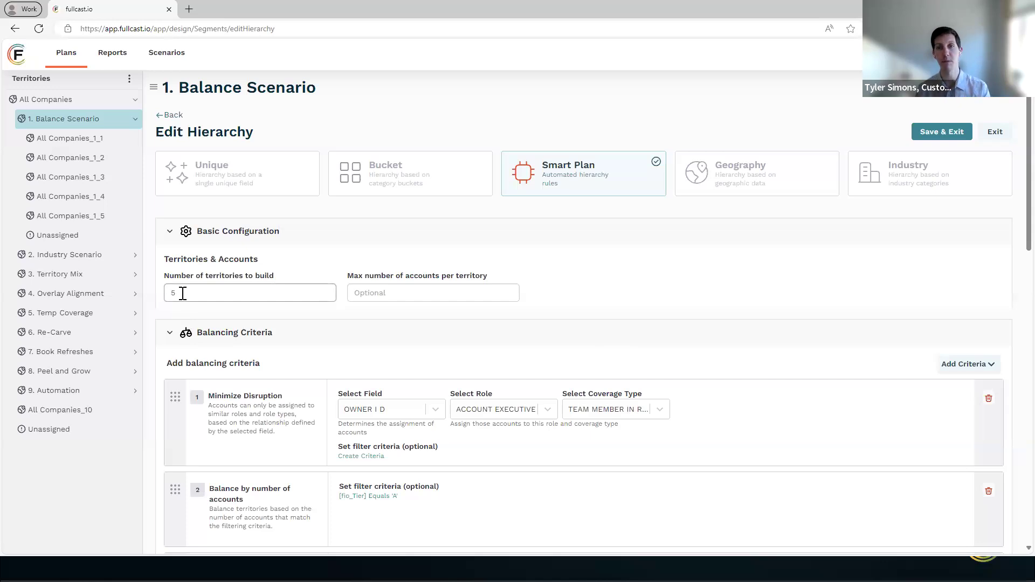
pyautogui.scroll(-2, 183, 302)
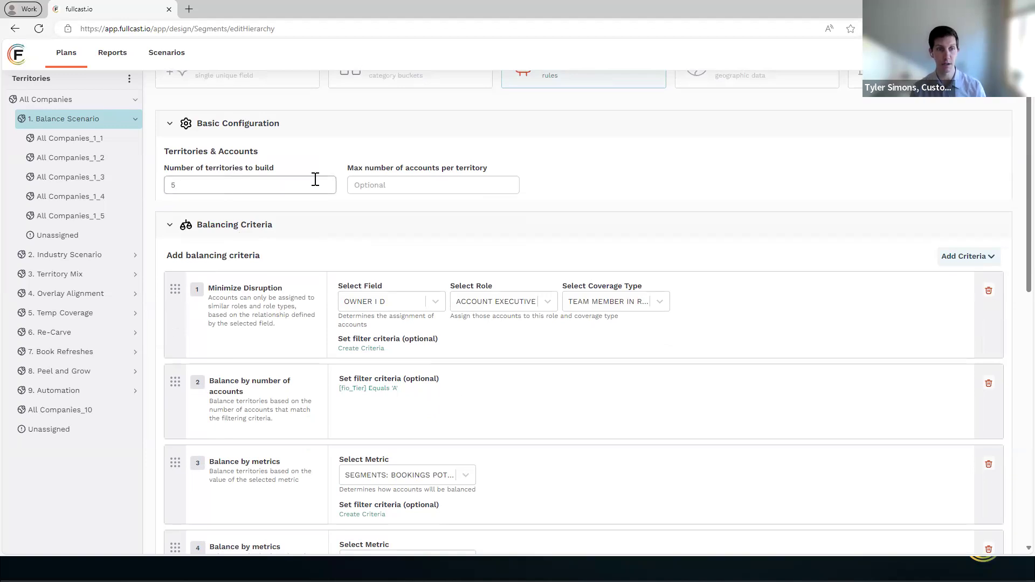
pyautogui.scroll(-2, 595, 462)
pyautogui.scroll(-2, 541, 393)
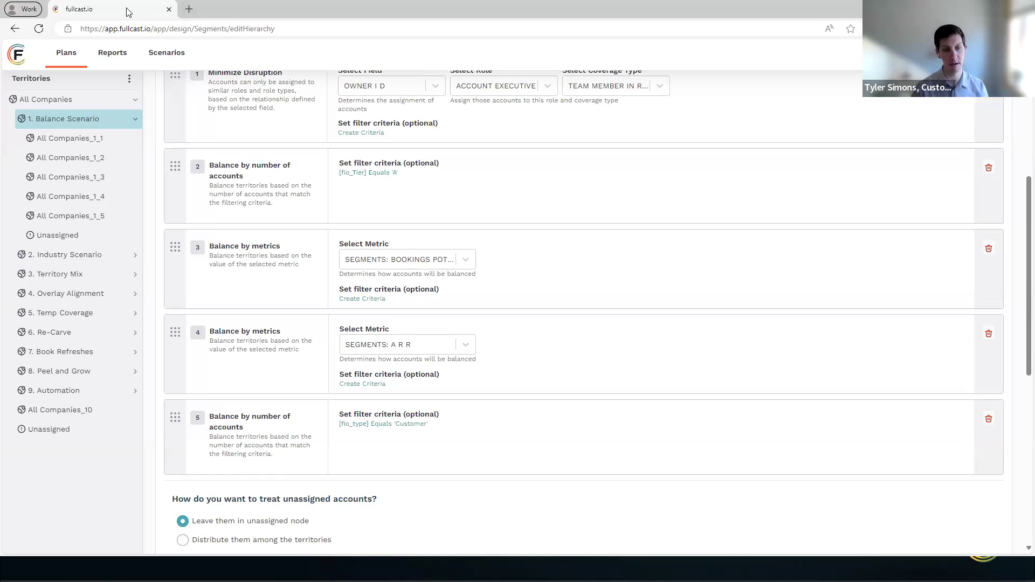
# - Switch to the slide presentation, advance to the minimize disruption scenario slide, and return to the Fullcast territory plan
pyautogui.click(971, 9)
pyautogui.click(988, 264)
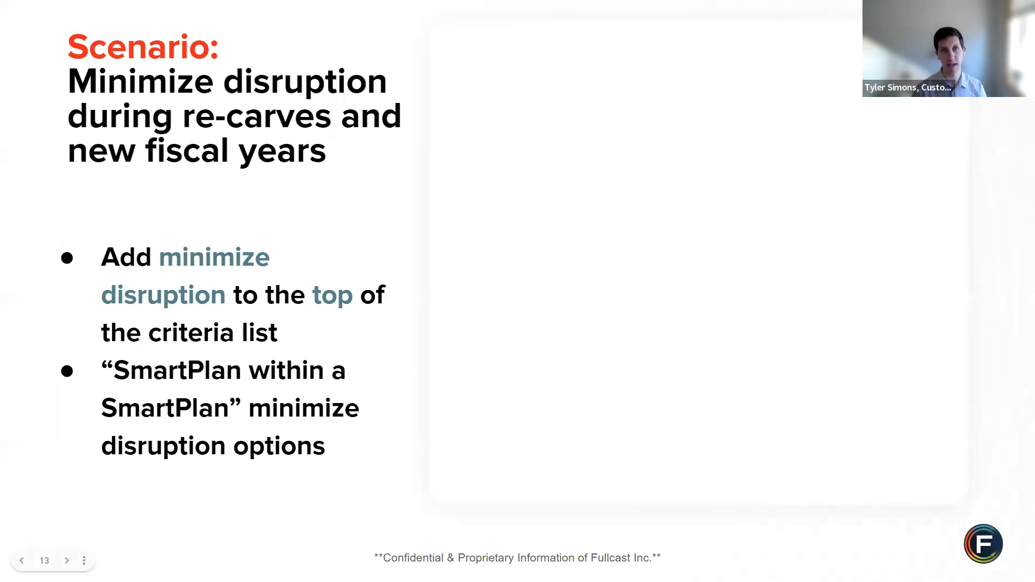
pyautogui.hotkey('alt', 'Tab')
# - Switch the hierarchy editor to the 6. Re-Carve territory and locate its Minimize Disruption criterion
pyautogui.scroll(2, 228, 242)
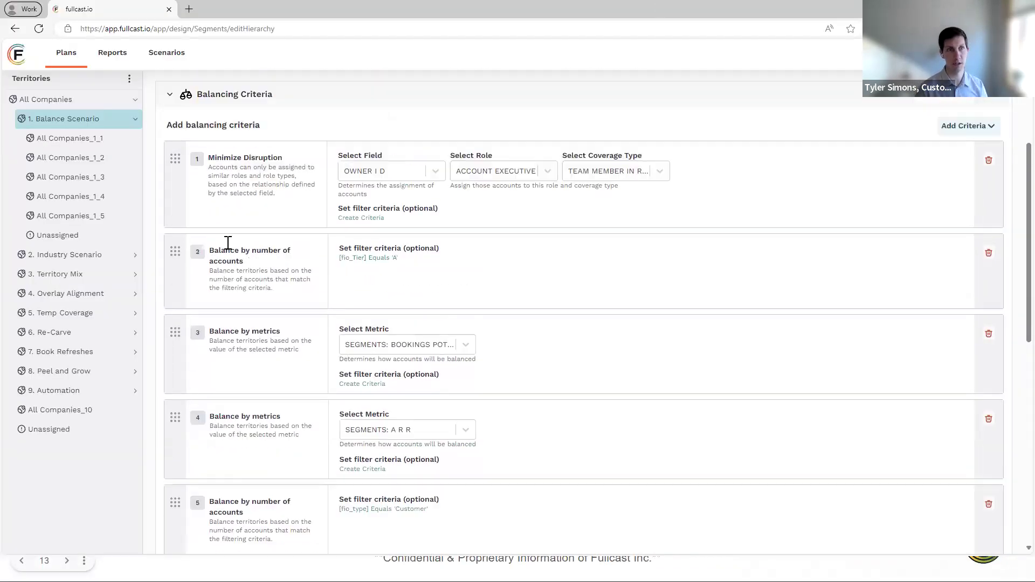
pyautogui.scroll(2, 228, 243)
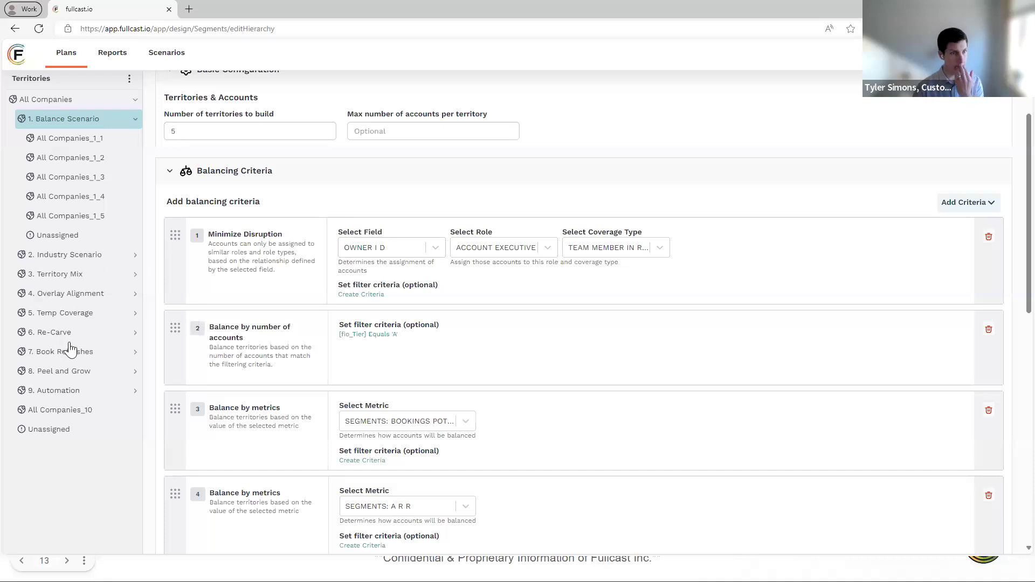
pyautogui.click(54, 333)
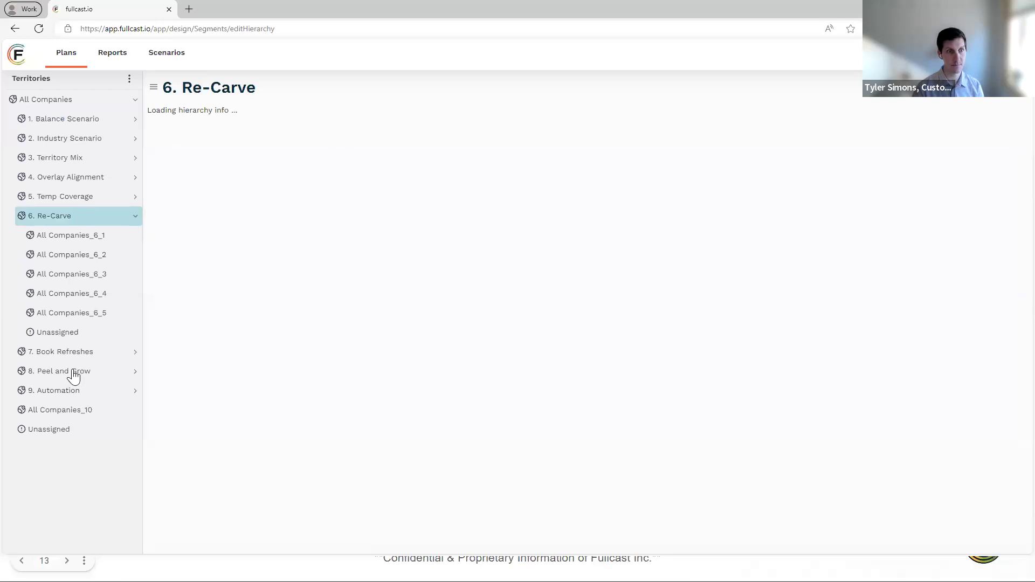
pyautogui.scroll(-4, 446, 395)
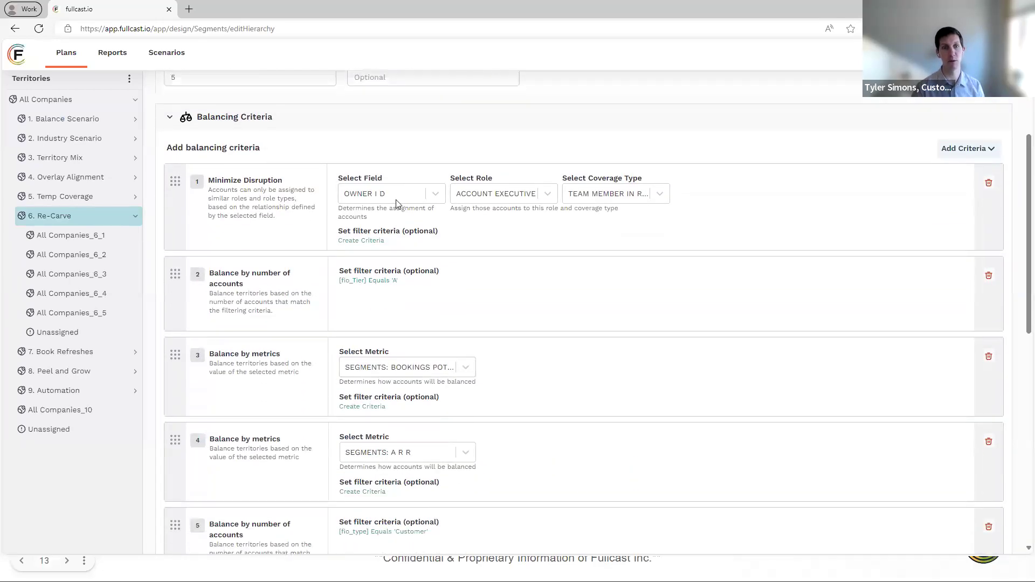
pyautogui.tripleClick(231, 180)
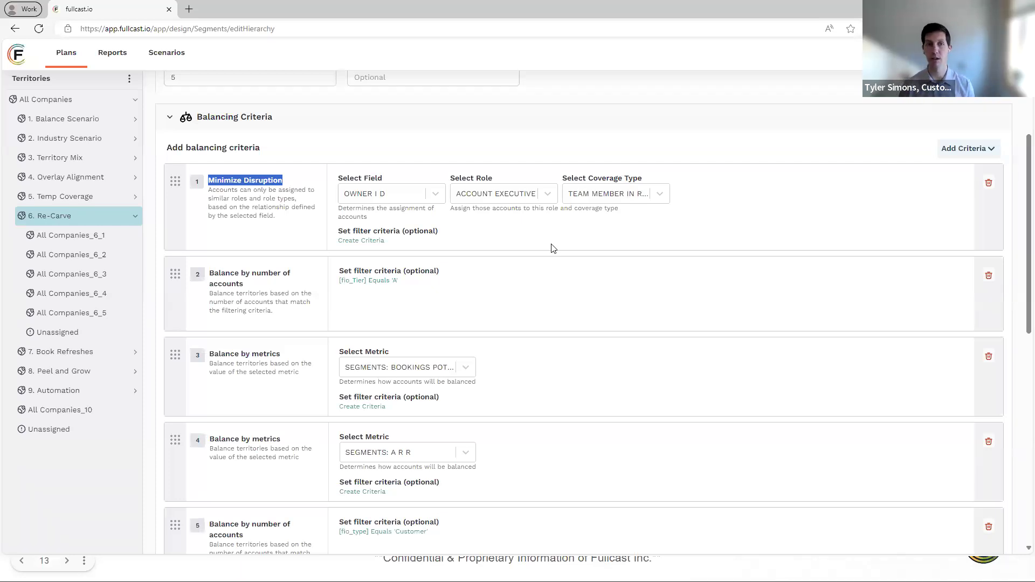
# - Add a filter to the Minimize Disruption criterion of 6. Re-Carve so that TYPE equals Customer
pyautogui.click(363, 241)
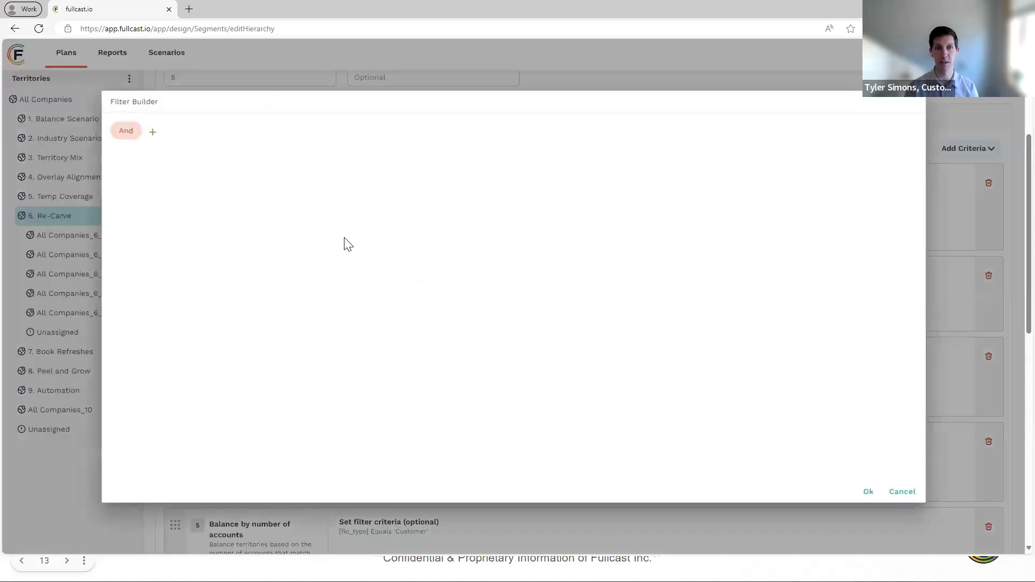
pyautogui.click(152, 132)
pyautogui.click(174, 147)
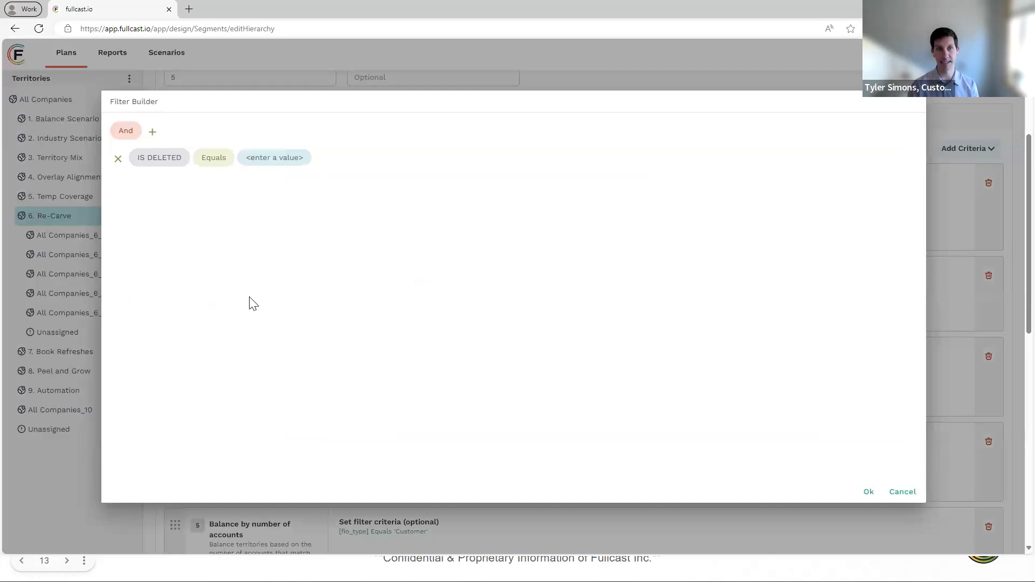
pyautogui.click(160, 161)
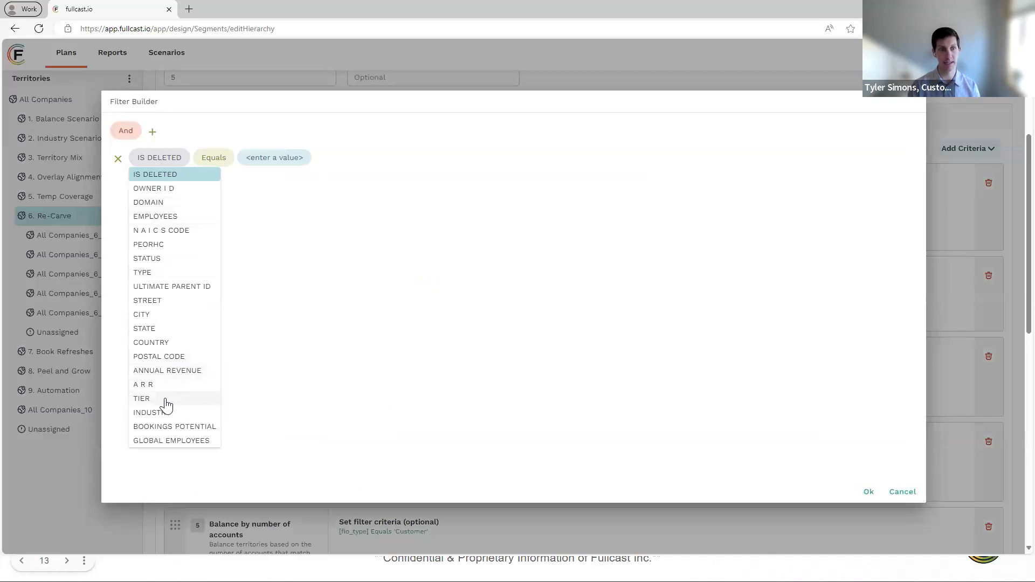
pyautogui.click(167, 273)
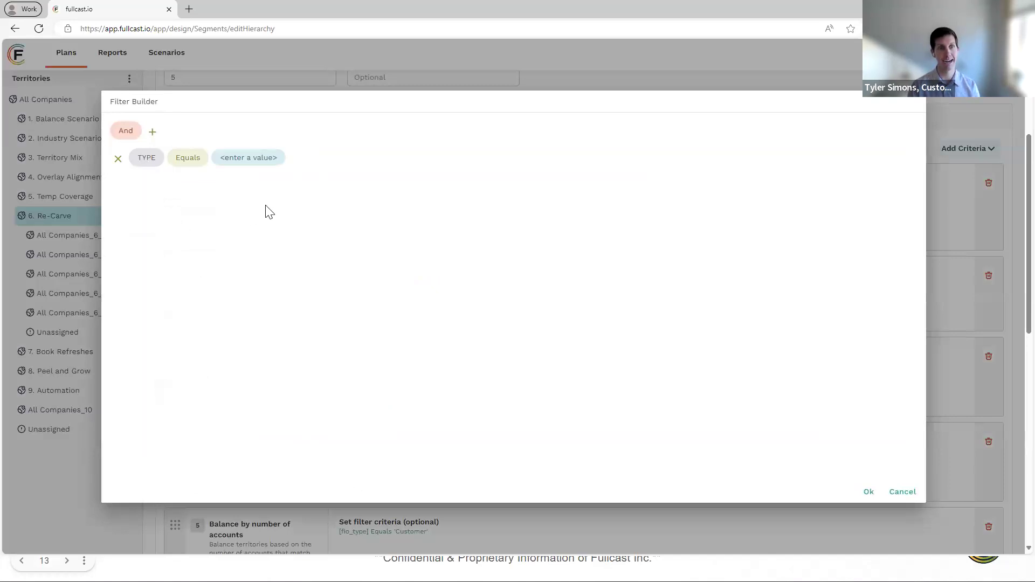
pyautogui.click(250, 160)
pyautogui.write('Customer')
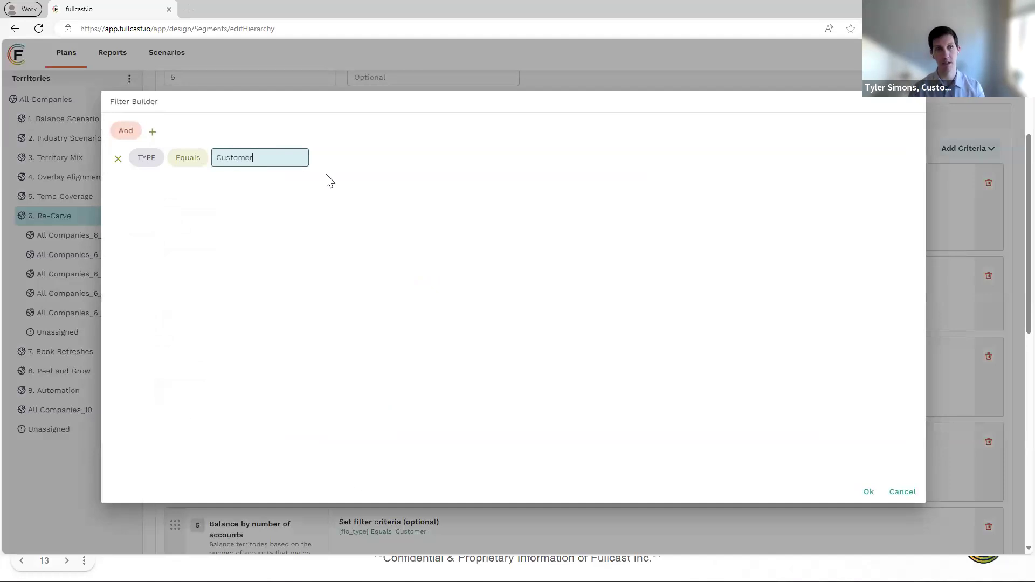
pyautogui.click(428, 177)
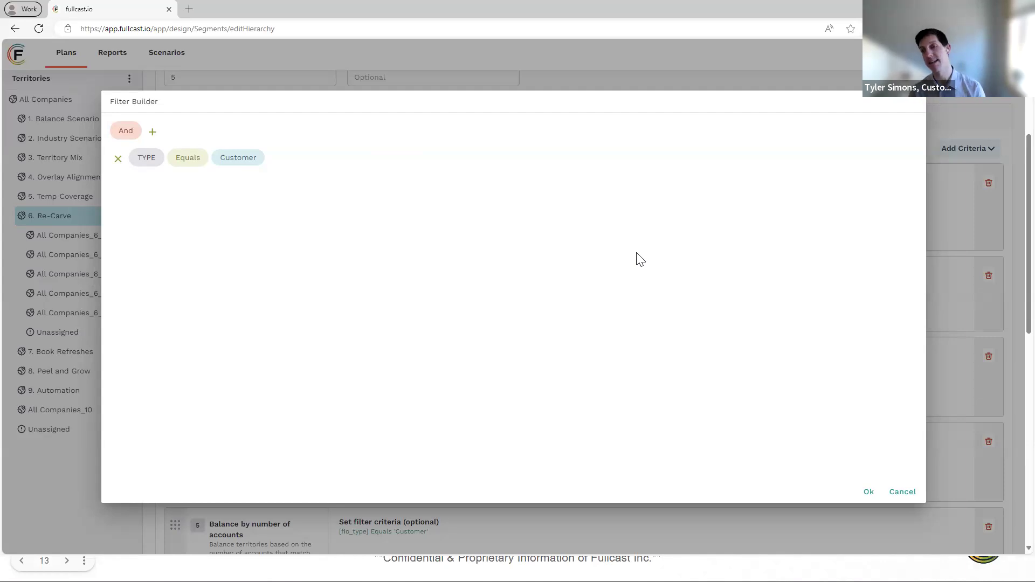
pyautogui.click(868, 492)
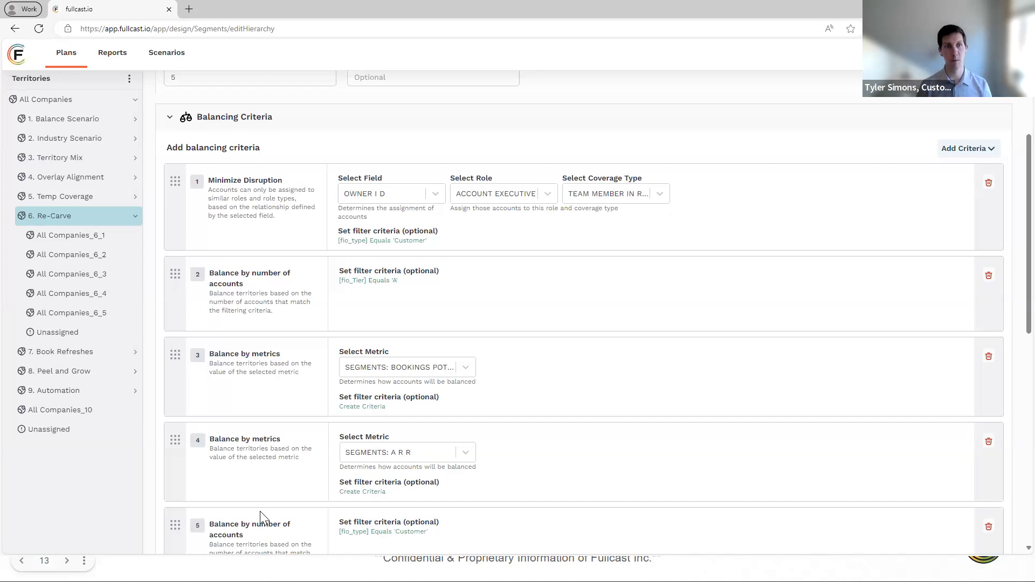
# - Save the 6. Re-Carve hierarchy changes and exit the editor, entering CONFIRM to approve them
pyautogui.scroll(-1, 841, 317)
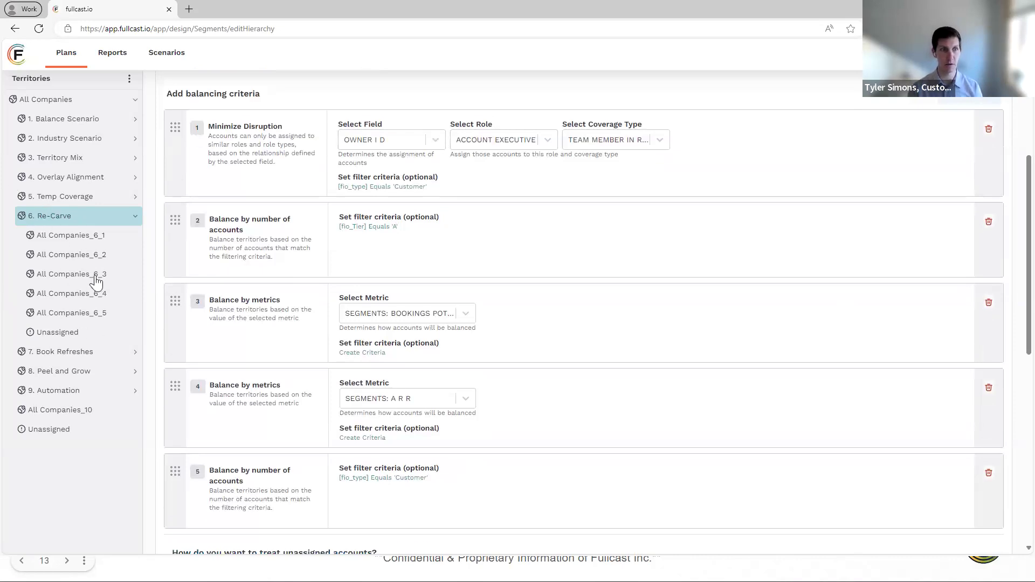
pyautogui.scroll(-6, 647, 393)
pyautogui.scroll(11, 795, 439)
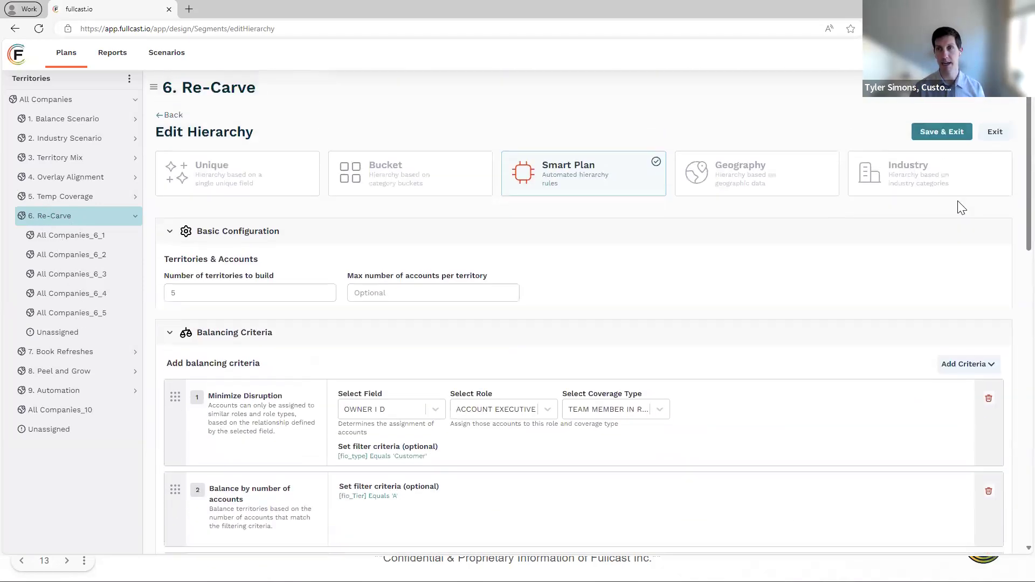
pyautogui.click(942, 132)
pyautogui.click(656, 176)
pyautogui.write('CONFIRM')
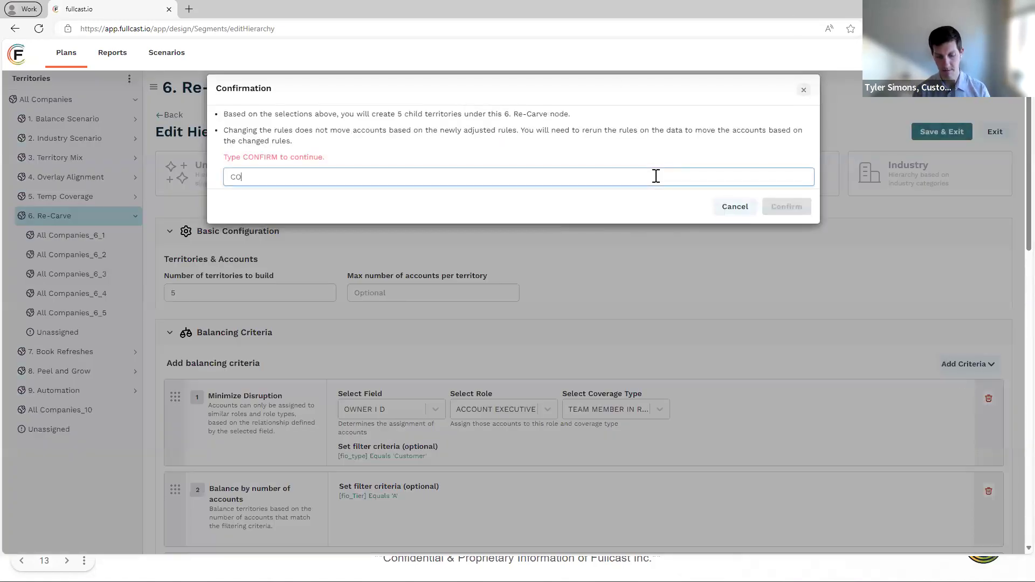
pyautogui.press('BackSpace')
pyautogui.press('BackSpace')
pyautogui.write('RM')
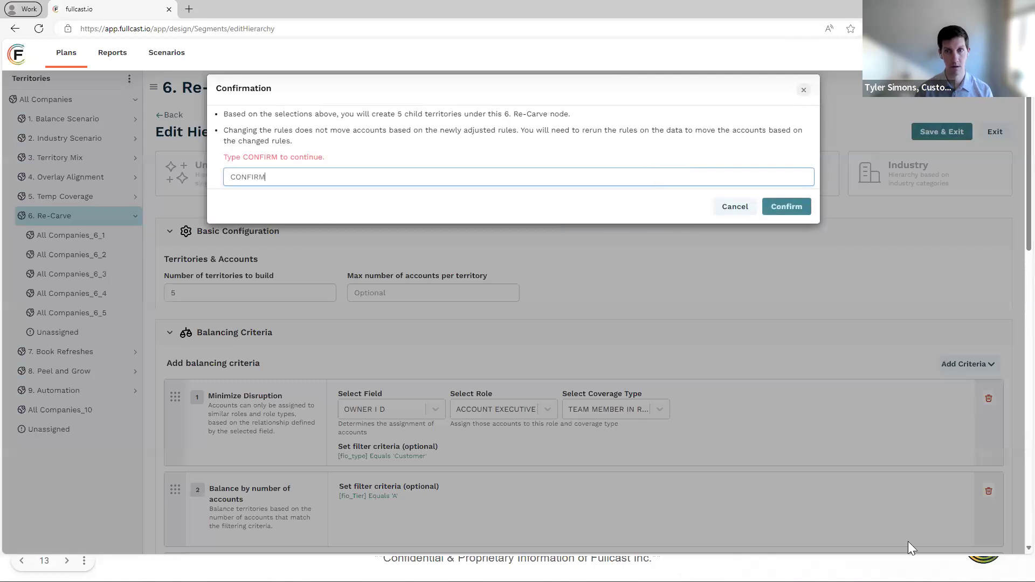
pyautogui.click(796, 208)
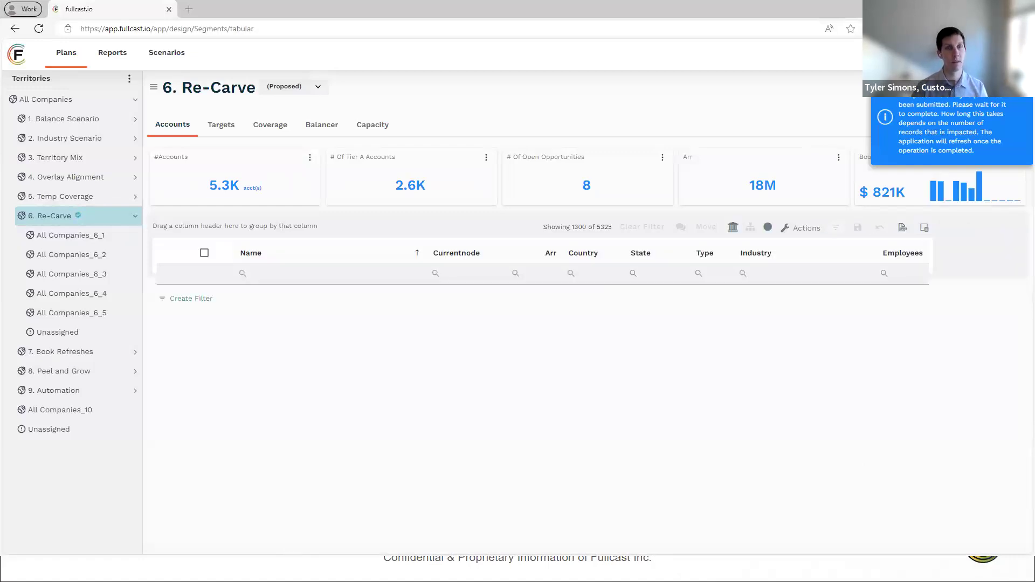
# - Rerun the rules on the 6. Re-Carve node, excluding both named accounts and named exceptions
pyautogui.click(130, 81)
pyautogui.click(62, 200)
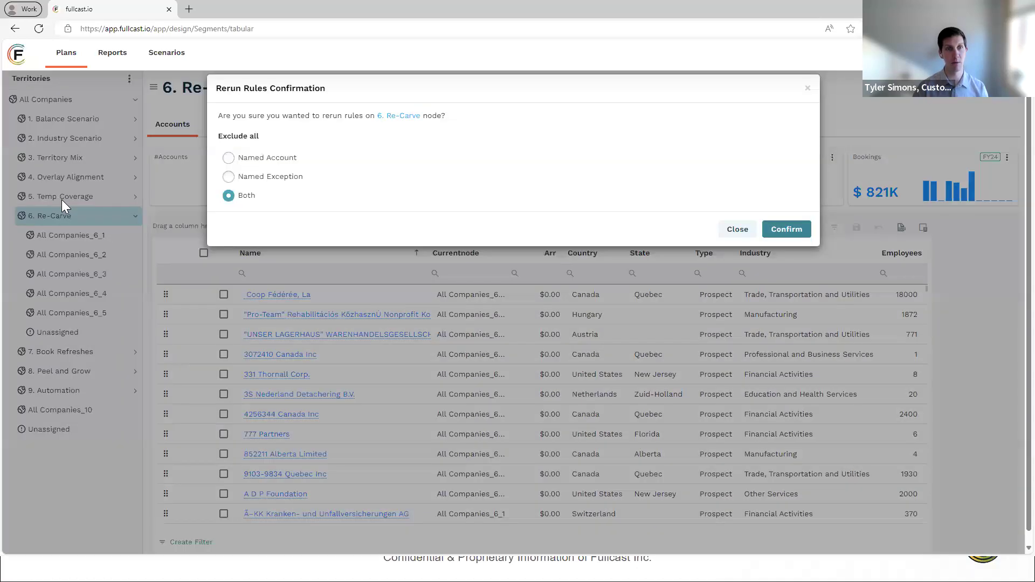
pyautogui.click(787, 232)
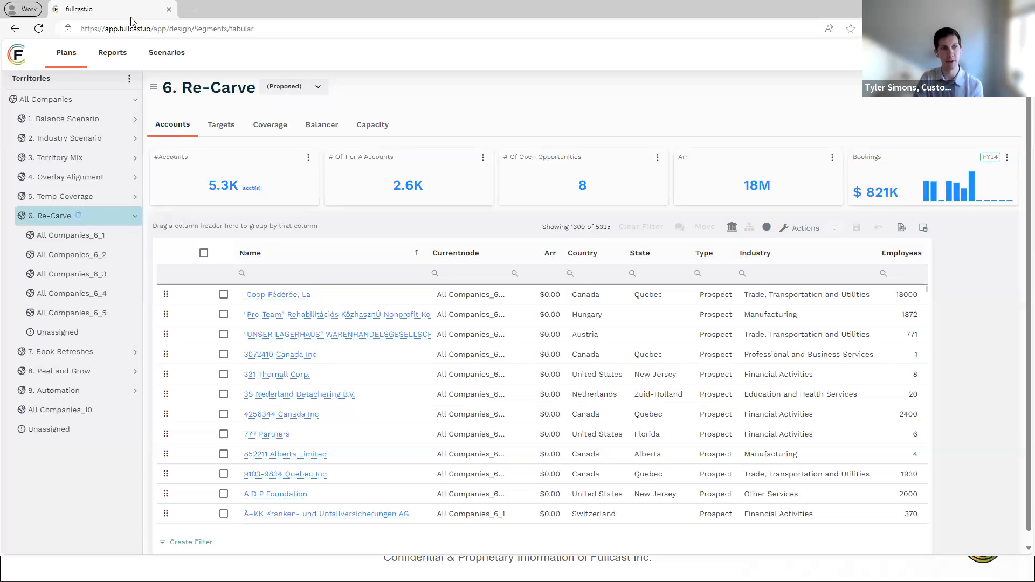
# - Switch to the slide presentation, advance to the book refreshes scenario, end the slideshow, and return to the Fullcast territory plan
pyautogui.click(966, 9)
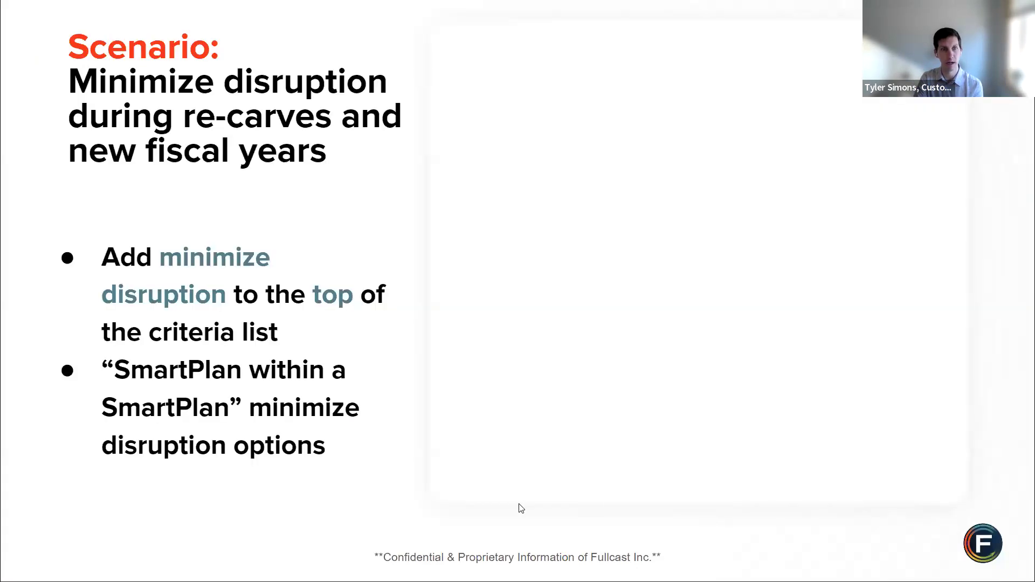
pyautogui.click(1021, 267)
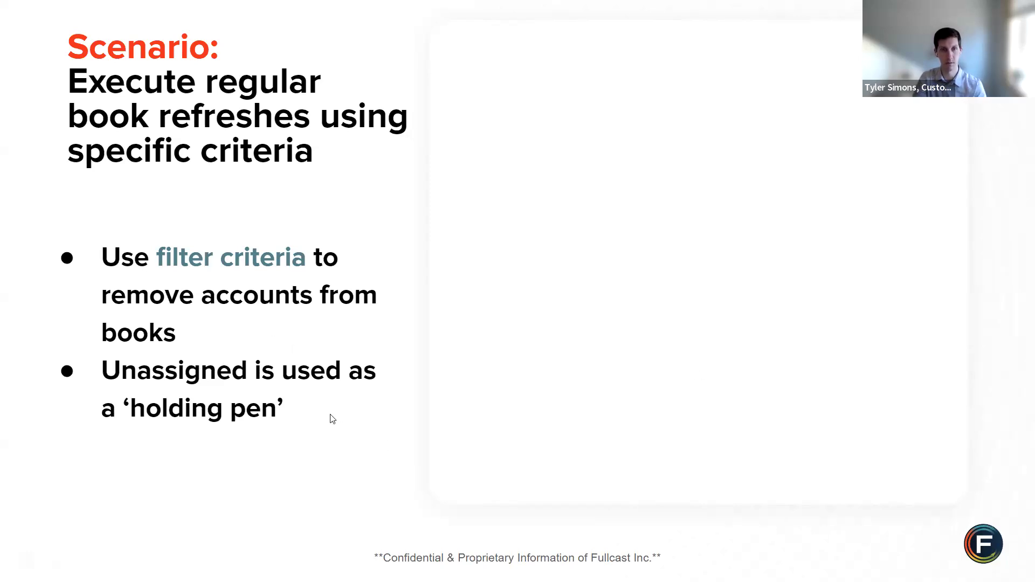
pyautogui.press('Escape')
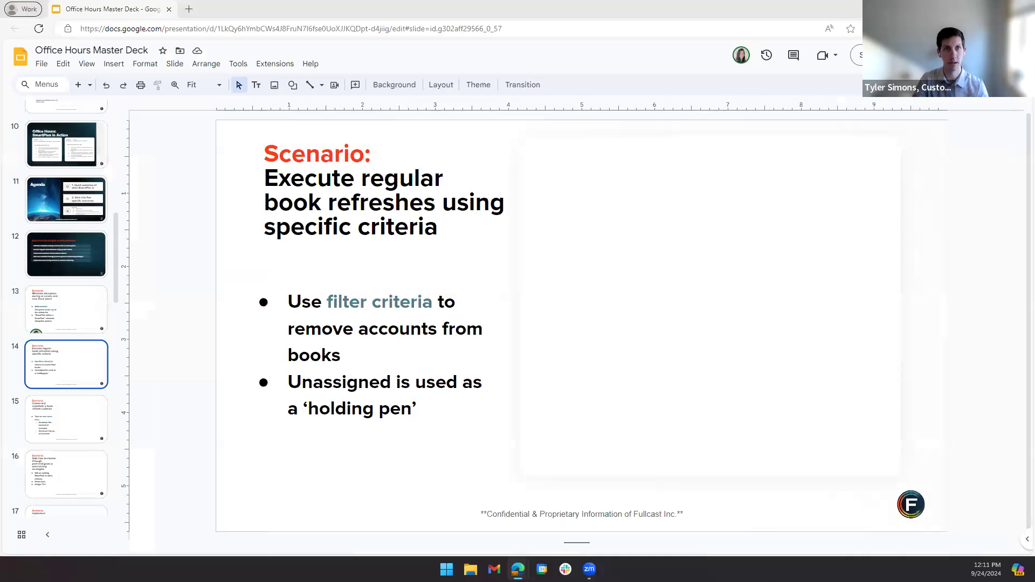
pyautogui.hotkey('alt', 'Tab')
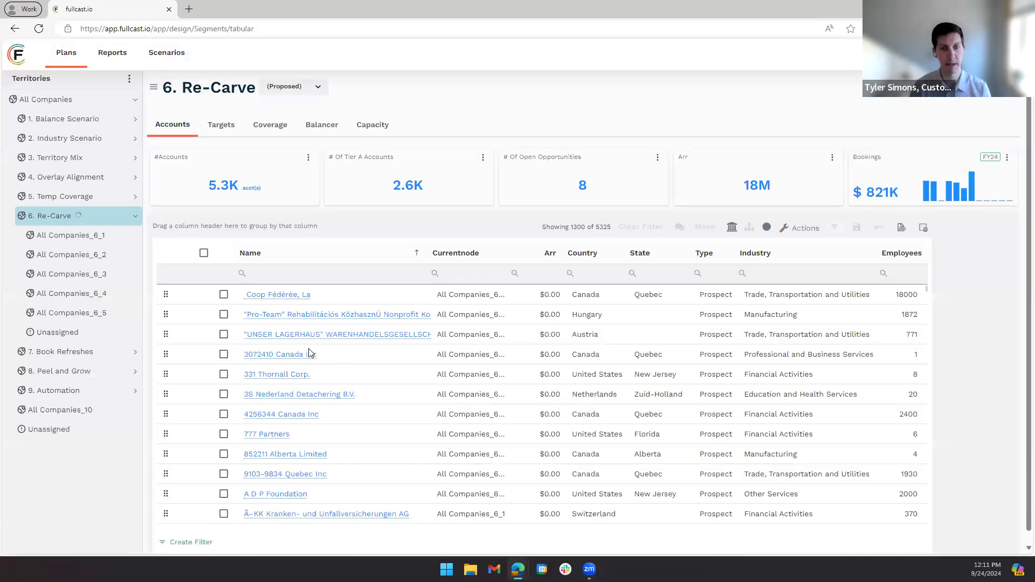
# - Open the 7. Book Refreshes territory's hierarchy for editing
pyautogui.click(80, 356)
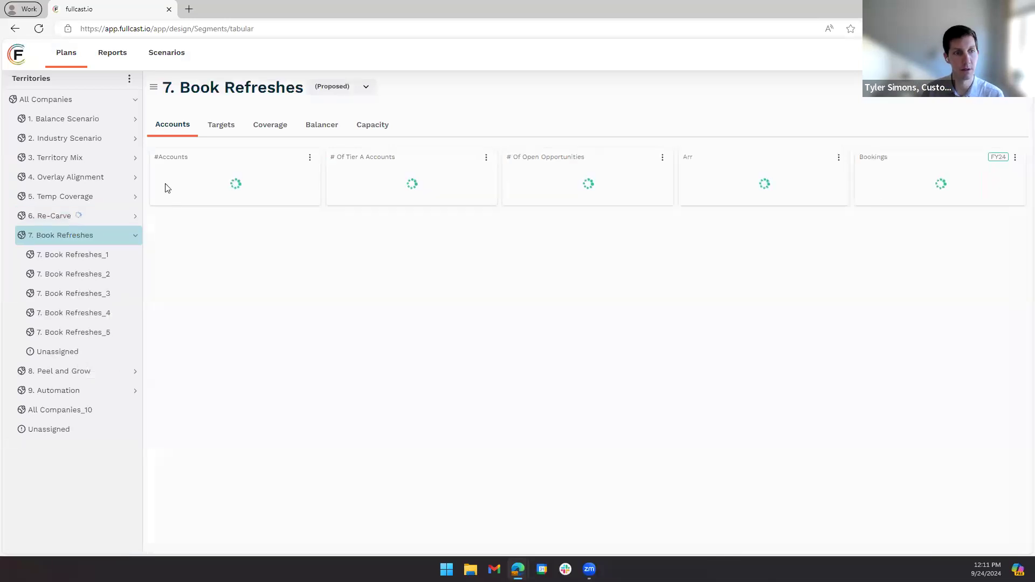
pyautogui.click(129, 79)
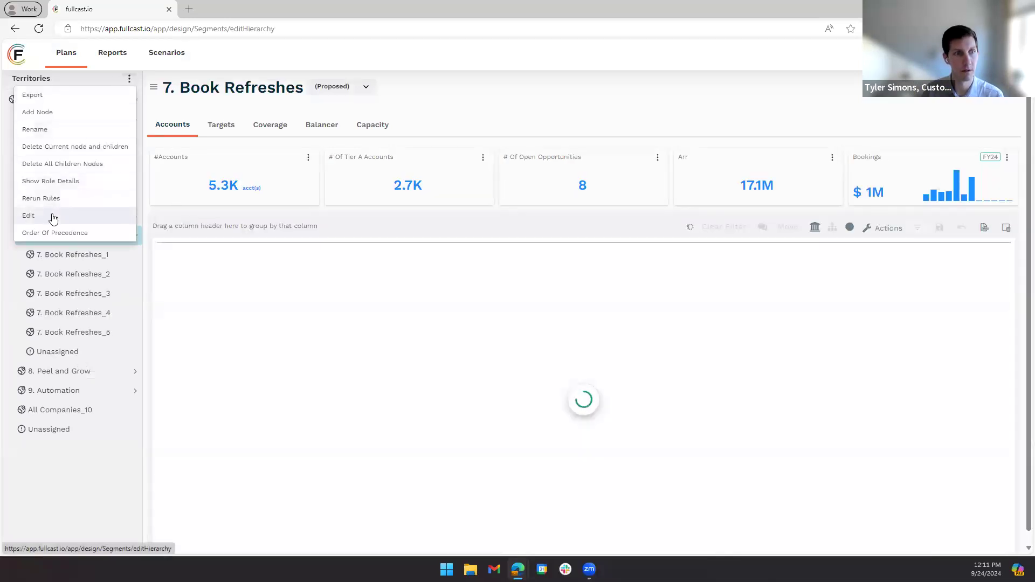
pyautogui.click(54, 215)
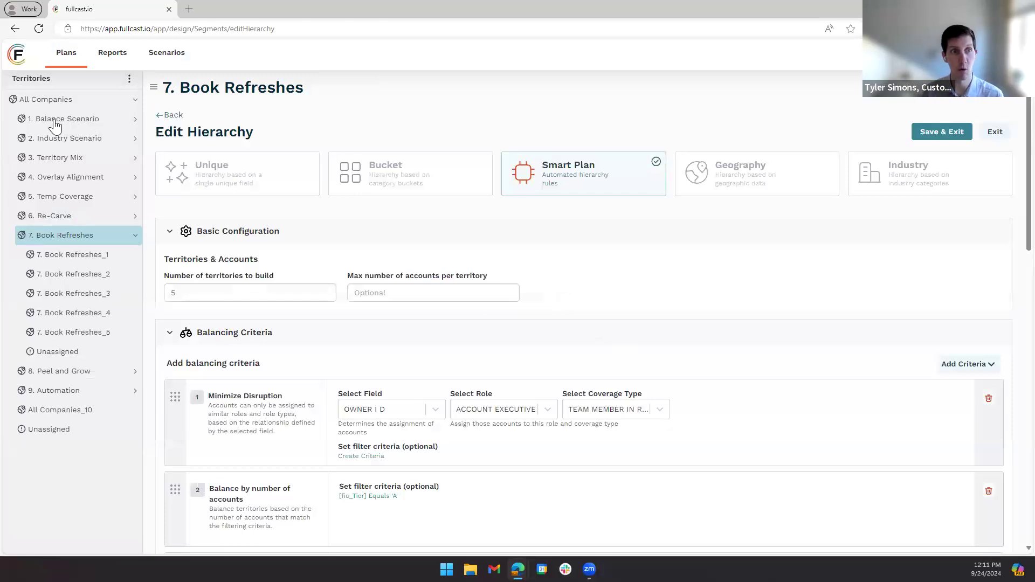
# - Add a filter condition to the Minimize Disruption criterion using the STATUS field with the Does not equal operator
pyautogui.scroll(-5, 482, 322)
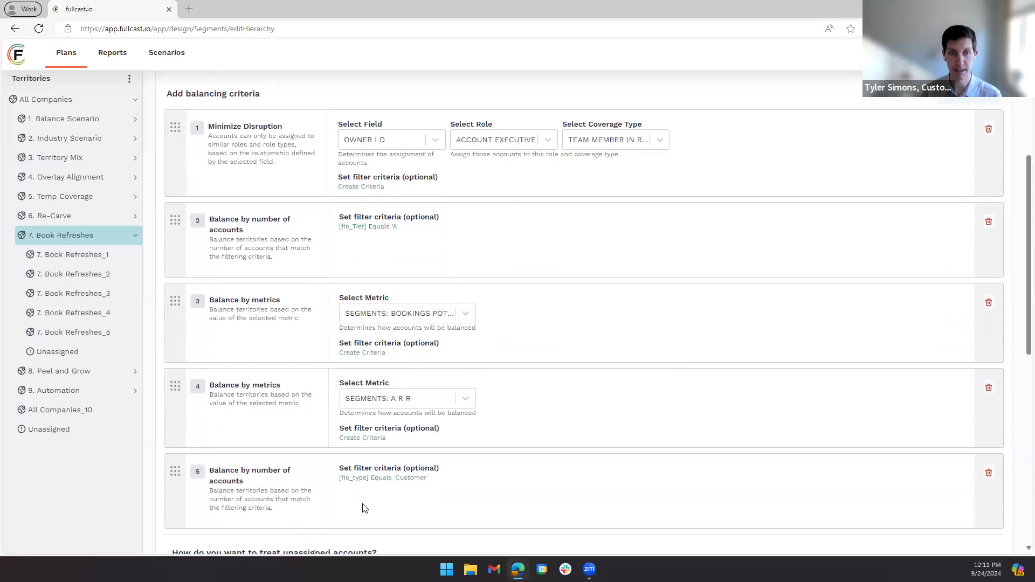
pyautogui.click(353, 186)
pyautogui.click(153, 133)
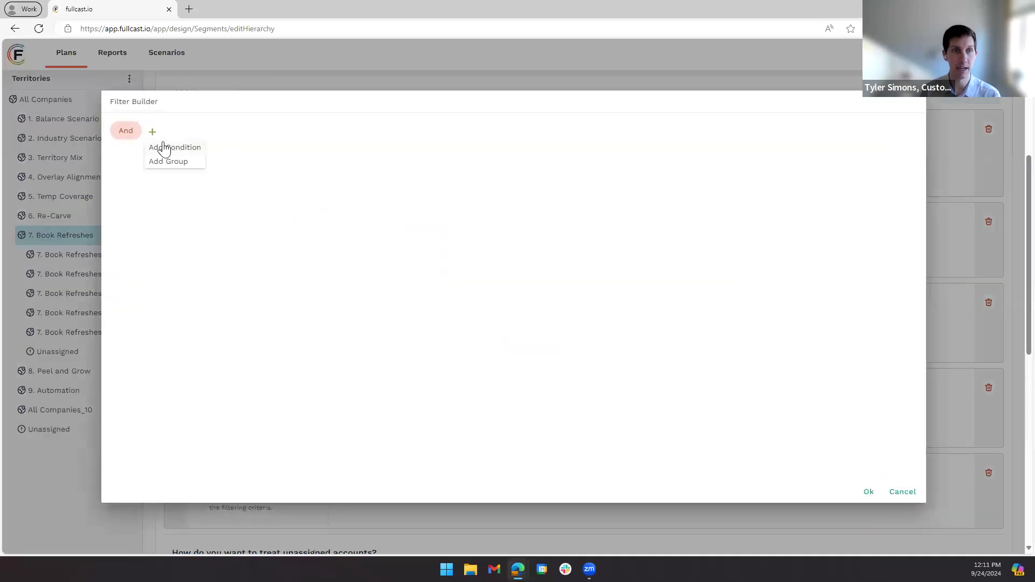
pyautogui.click(162, 146)
pyautogui.click(165, 160)
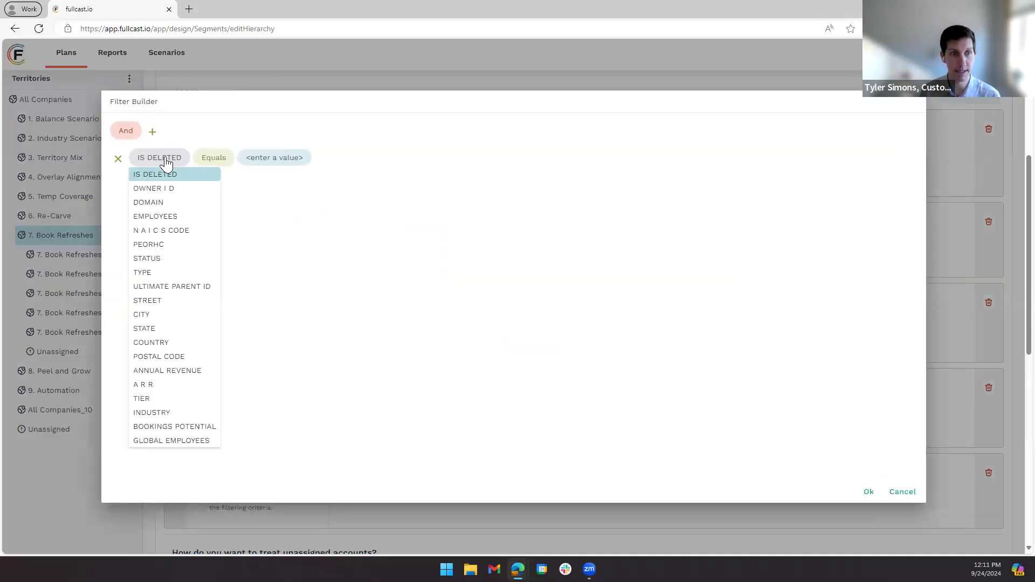
pyautogui.click(164, 259)
pyautogui.click(195, 161)
pyautogui.click(218, 188)
# - Set the STATUS condition's value to Disqualified and accept the Minimize Disruption filter
pyautogui.click(282, 159)
pyautogui.write('disqu')
pyautogui.press('BackSpace')
pyautogui.press('BackSpace')
pyautogui.press('BackSpace')
pyautogui.press('BackSpace')
pyautogui.write('Disqualified')
pyautogui.press('Return')
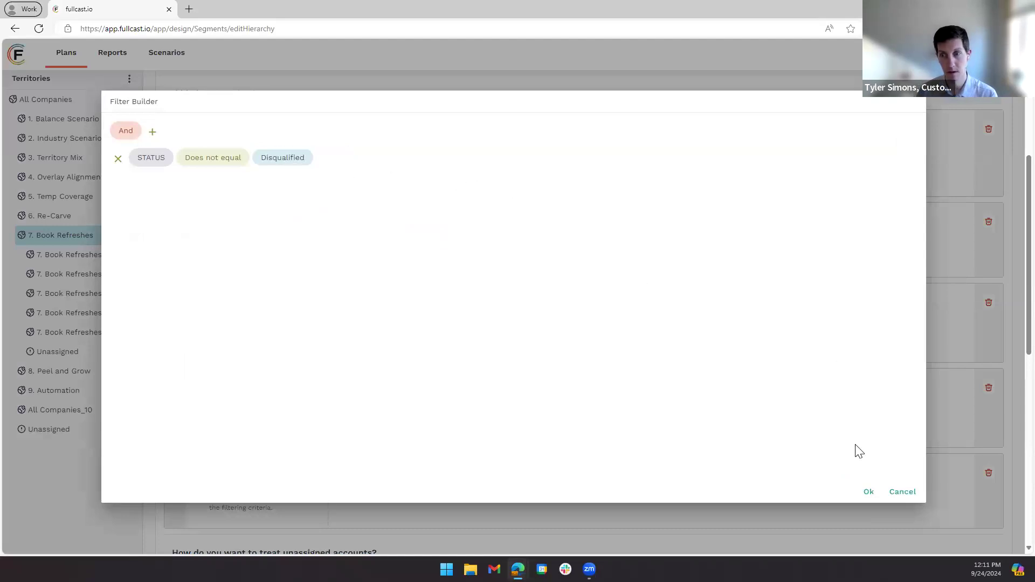
pyautogui.click(868, 492)
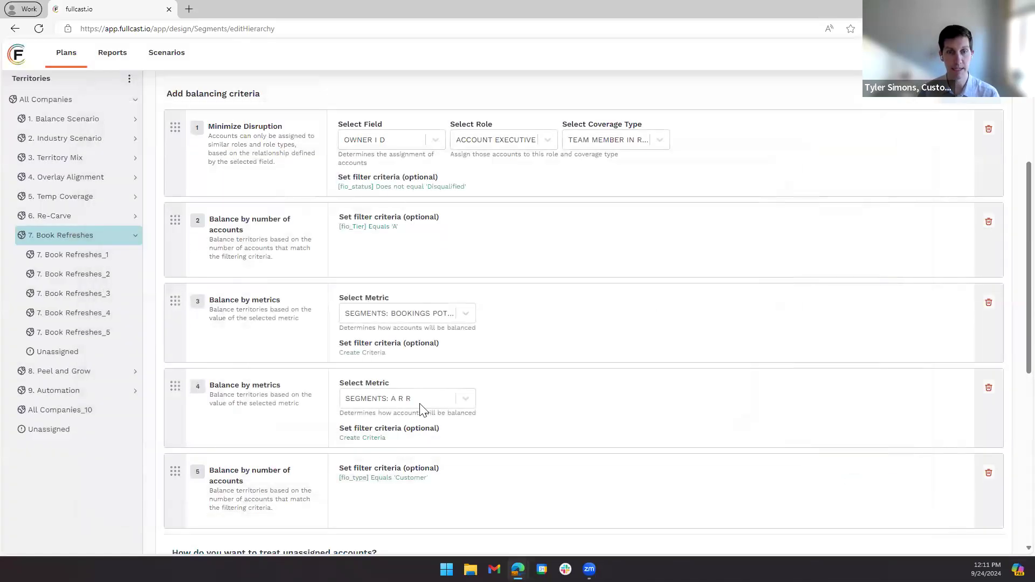
# - Add the condition STATUS Does not equal Disqualified to the Tier A filter of the second balancing criterion
pyautogui.click(383, 228)
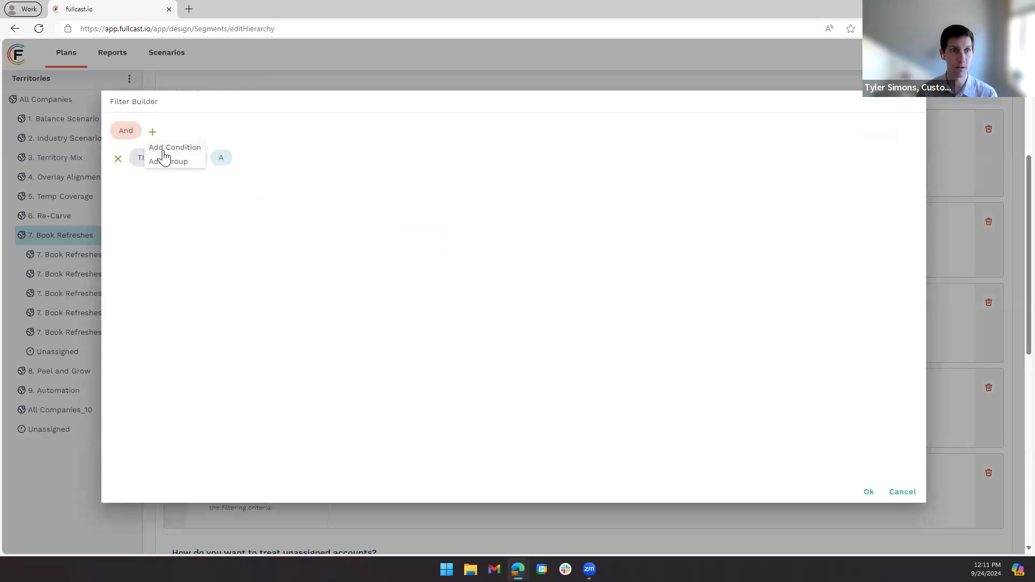
pyautogui.click(154, 135)
pyautogui.click(165, 150)
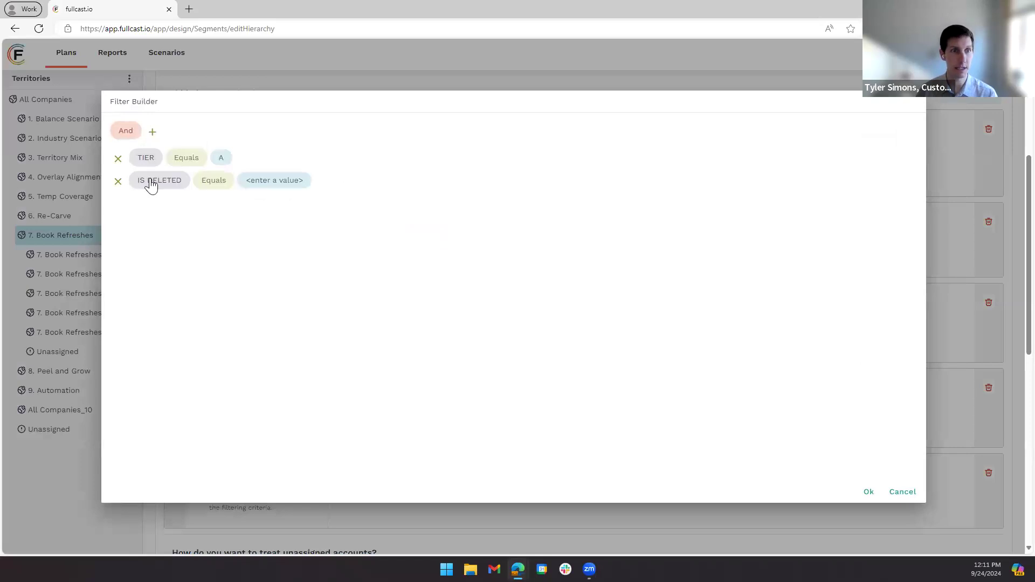
pyautogui.click(152, 182)
pyautogui.click(156, 281)
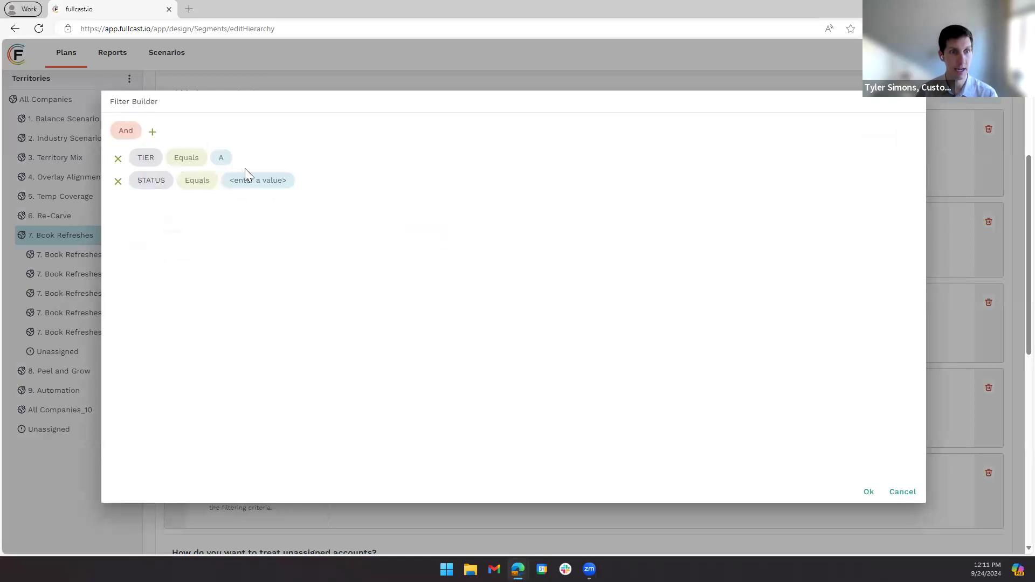
pyautogui.click(212, 182)
pyautogui.click(222, 211)
pyautogui.click(275, 180)
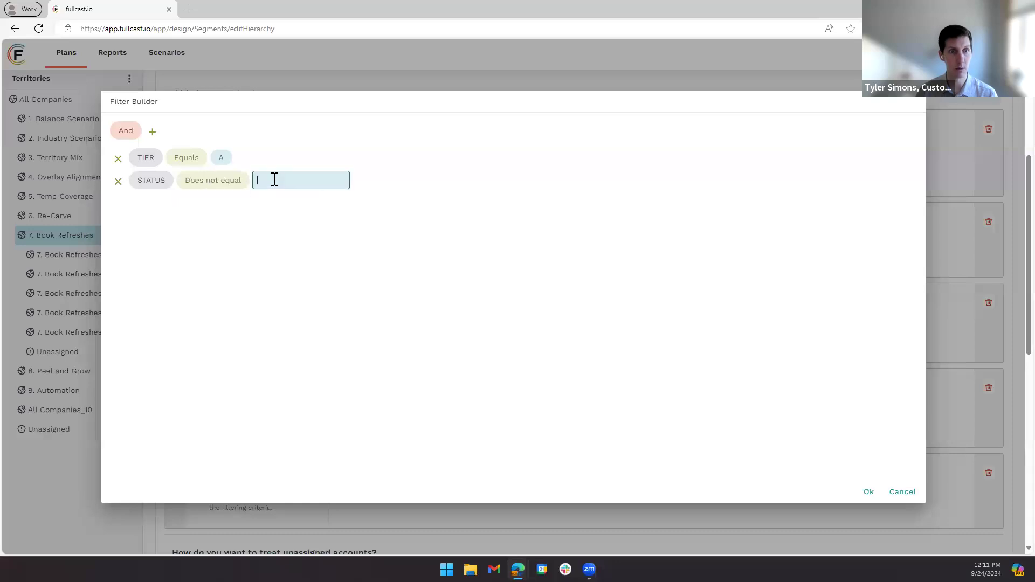
pyautogui.write('Disquali')
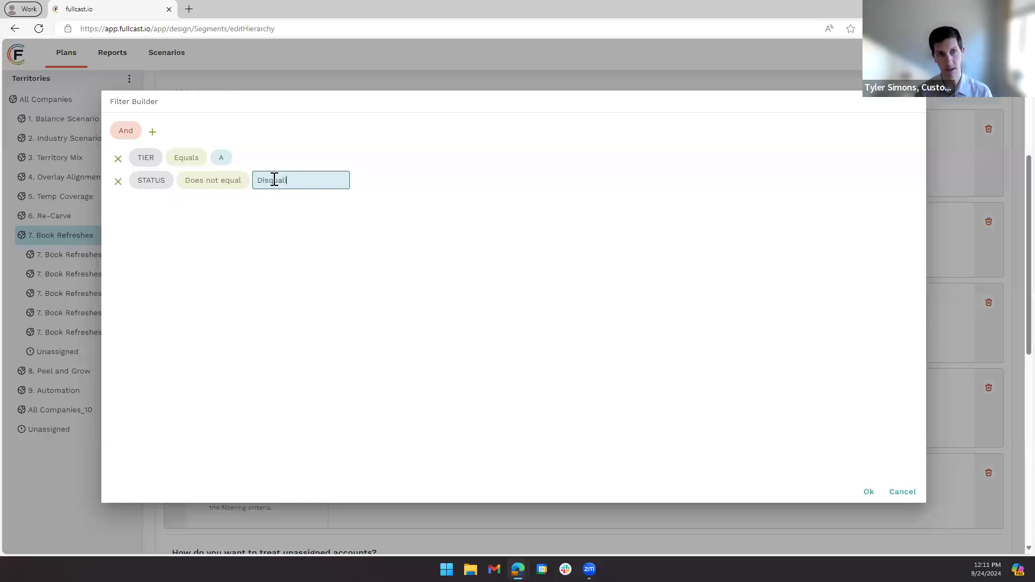
pyautogui.write('fied')
pyautogui.click(399, 195)
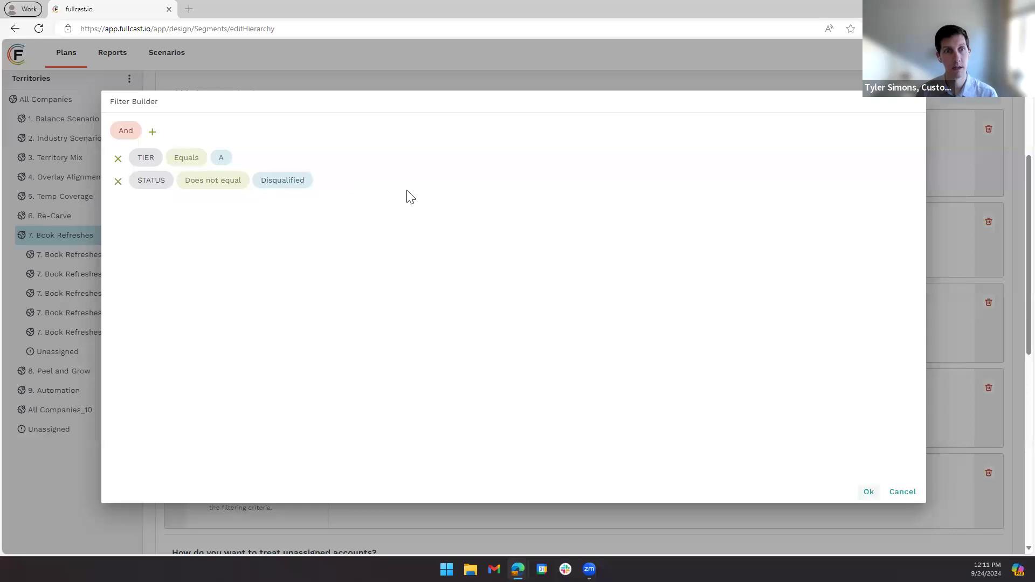
pyautogui.click(867, 491)
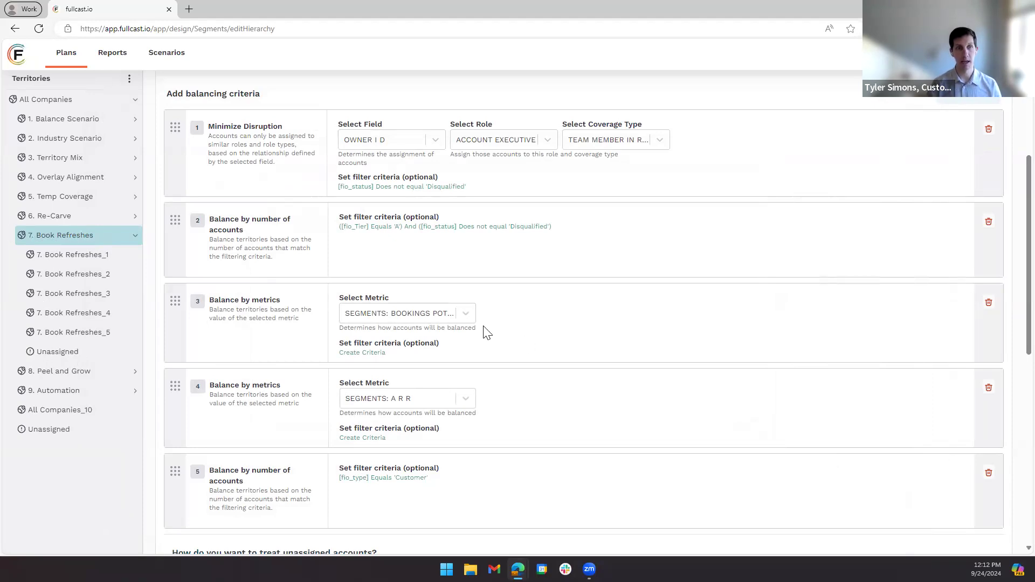
# - Set the maximum number of accounts per territory to 50 and review the balancing criteria
pyautogui.scroll(4, 501, 363)
pyautogui.click(396, 241)
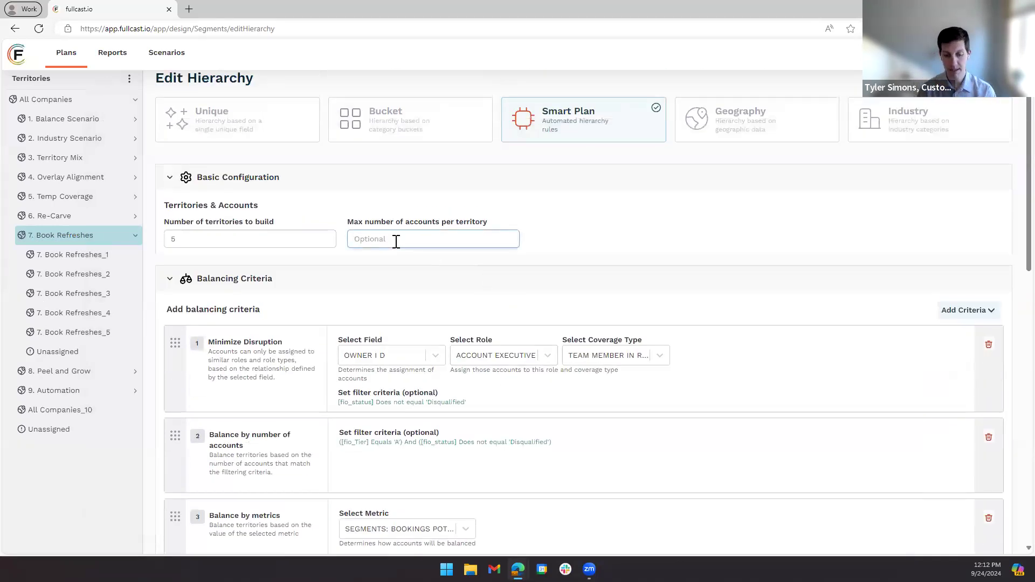
pyautogui.write('50')
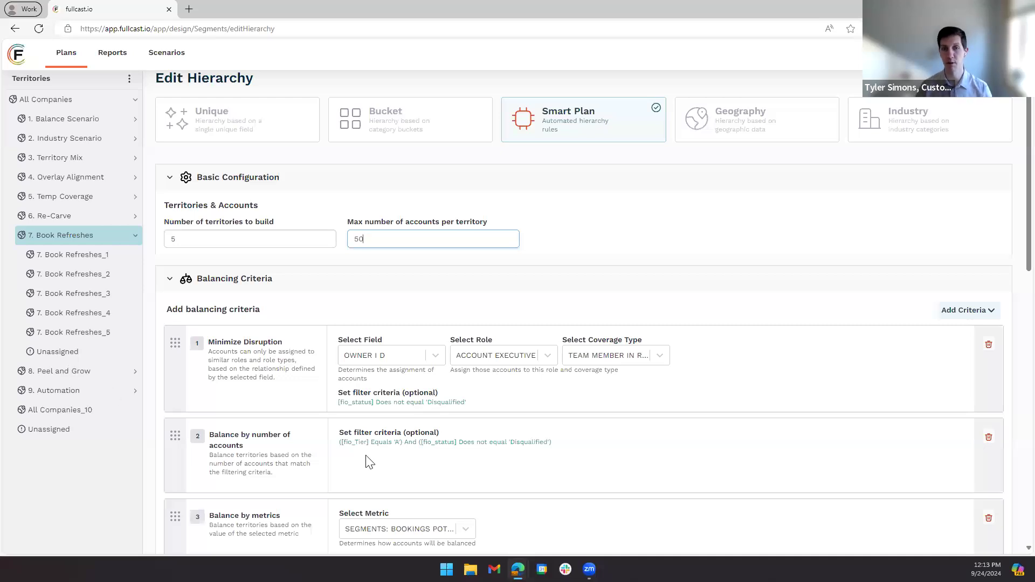
pyautogui.scroll(-4, 619, 432)
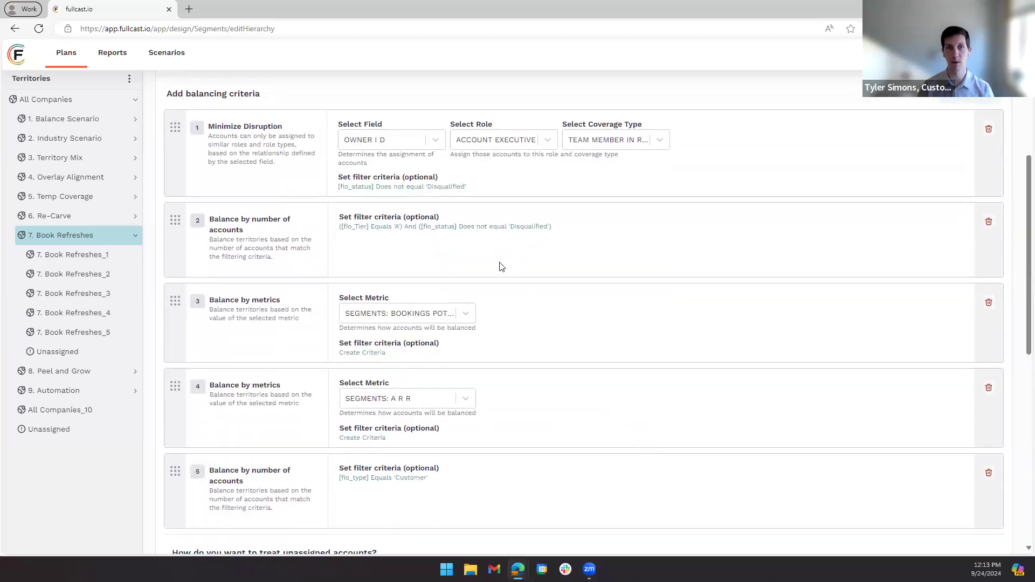
pyautogui.scroll(2, 504, 269)
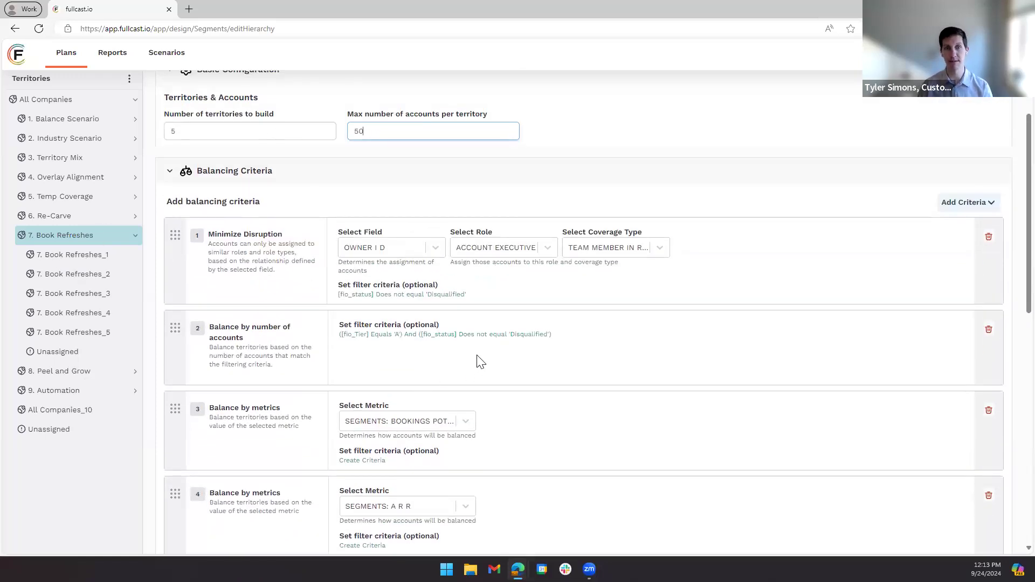
pyautogui.scroll(-3, 476, 368)
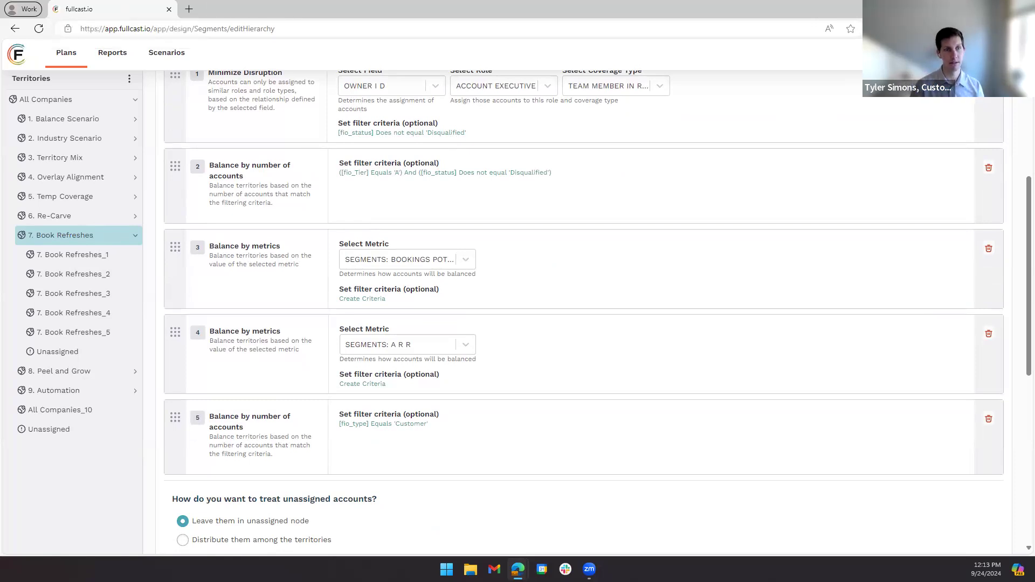
# - Switch to the Google Slides deck, show slide 15 on automating a book refresh cadence, and return to Fullcast
pyautogui.hotkey('alt', 'Tab')
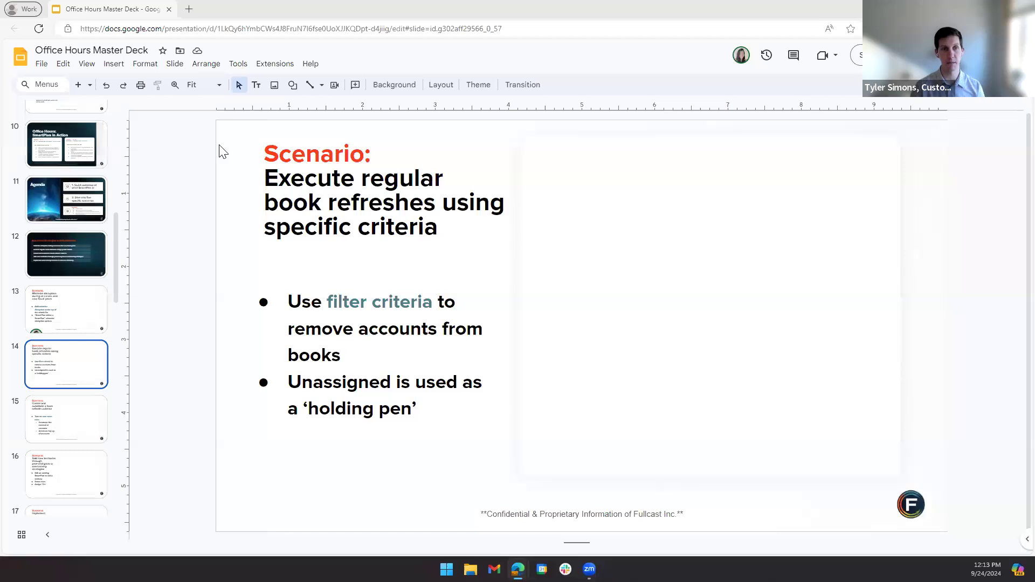
pyautogui.hotkey('alt', 'Tab')
pyautogui.click(134, 217)
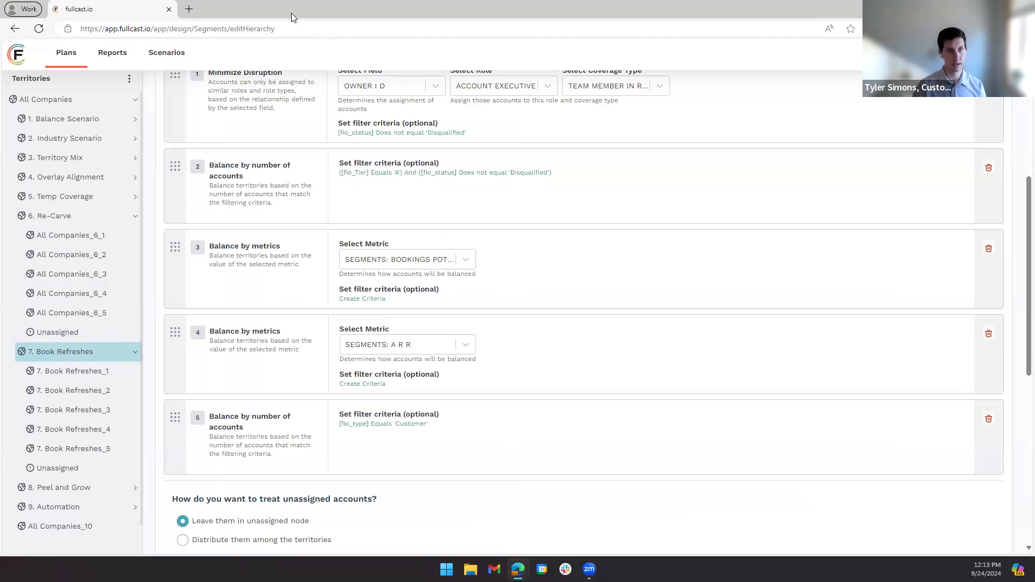
pyautogui.hotkey('alt', 'Tab')
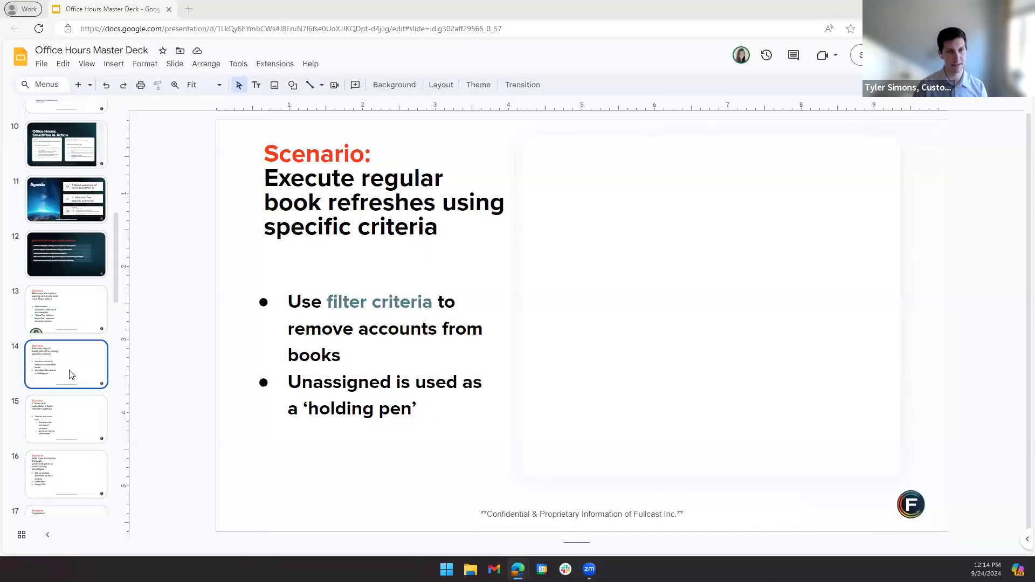
pyautogui.click(65, 428)
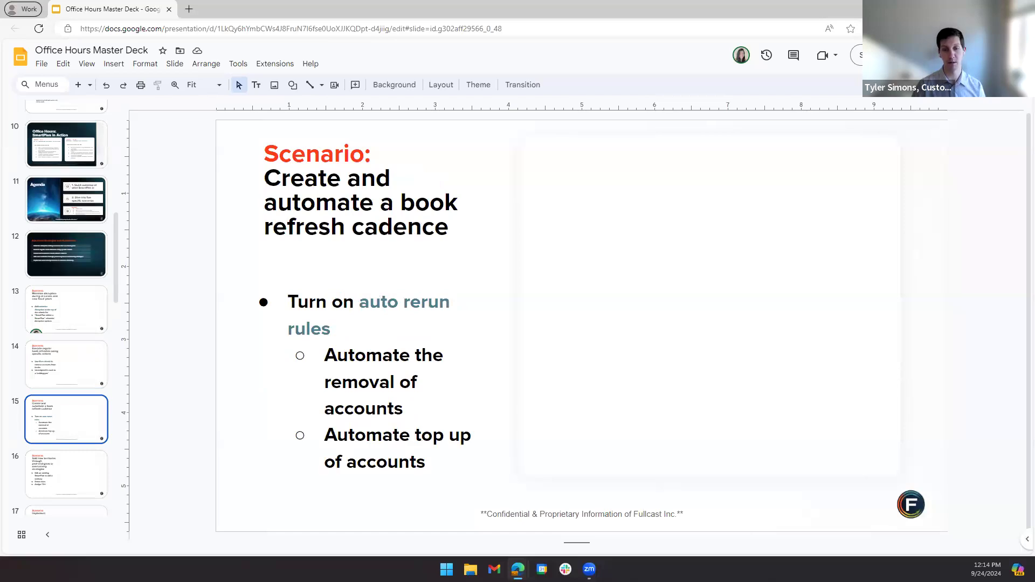
pyautogui.hotkey('alt', 'Tab')
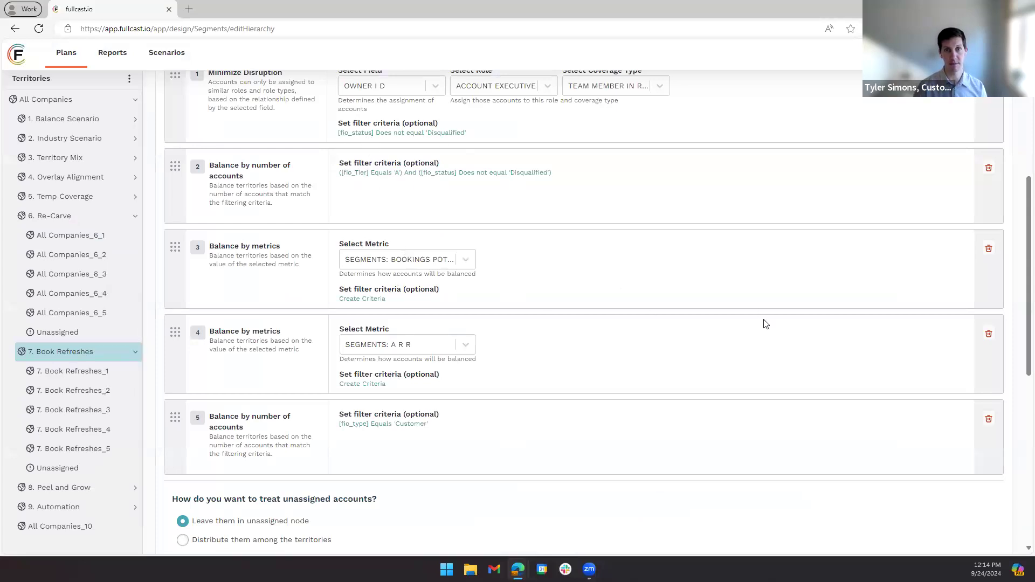
# - Save the 7. Book Refreshes hierarchy changes and exit the editor, entering CONFIRM to approve them
pyautogui.scroll(-8, 803, 406)
pyautogui.scroll(10, 927, 329)
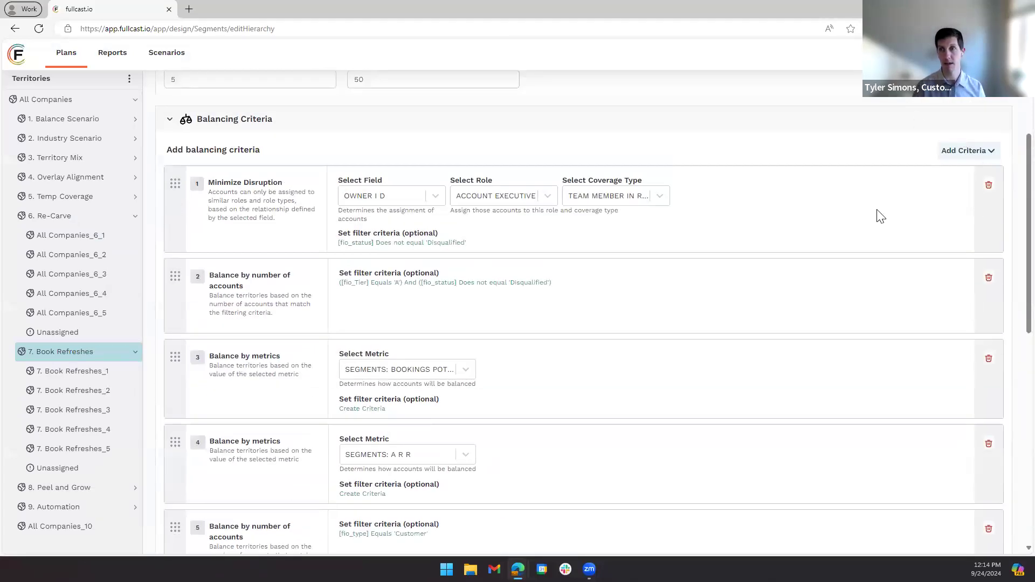
pyautogui.scroll(4, 916, 173)
pyautogui.click(945, 132)
pyautogui.click(553, 172)
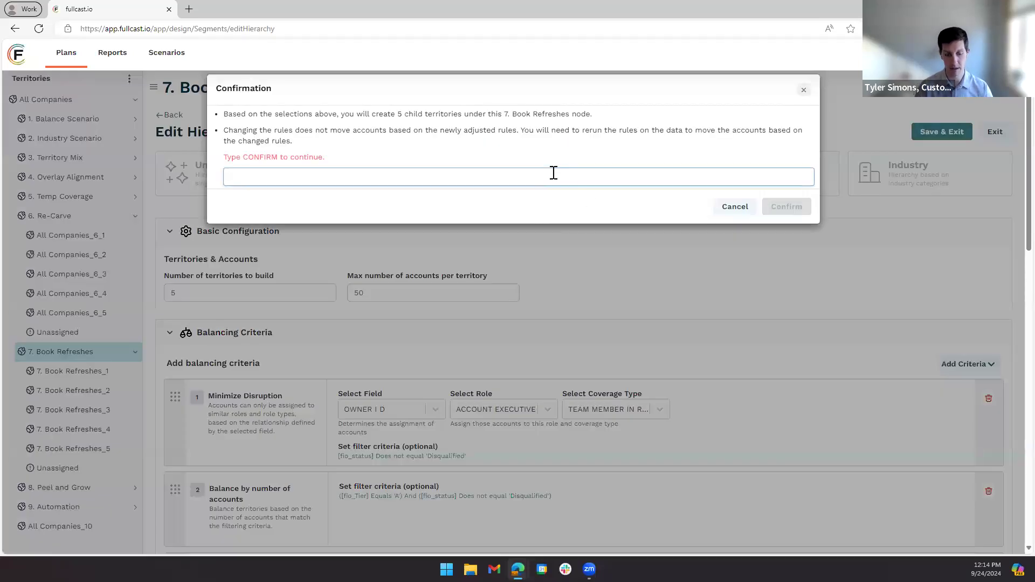
pyautogui.write('CONFI')
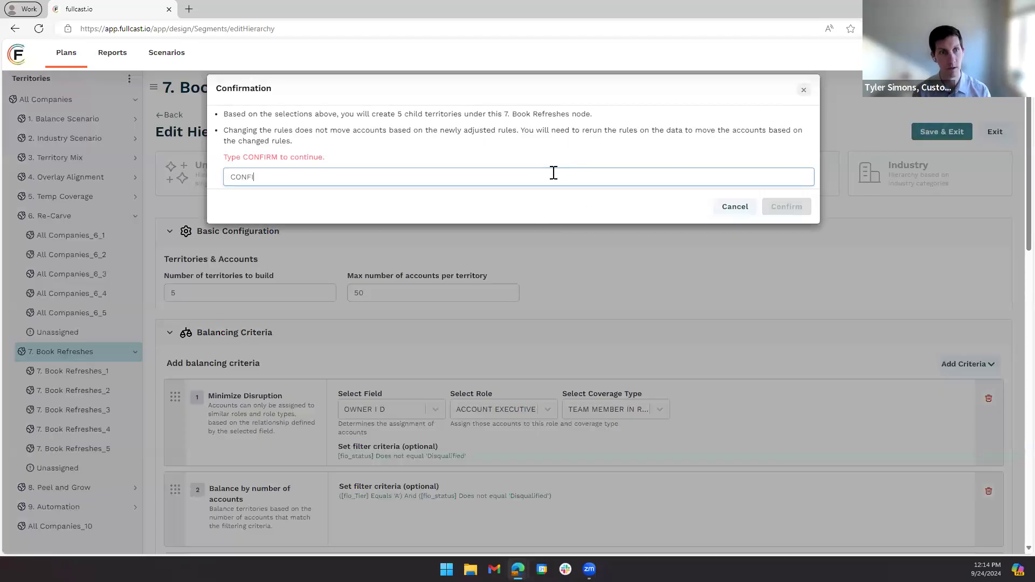
pyautogui.write('RM')
pyautogui.click(787, 209)
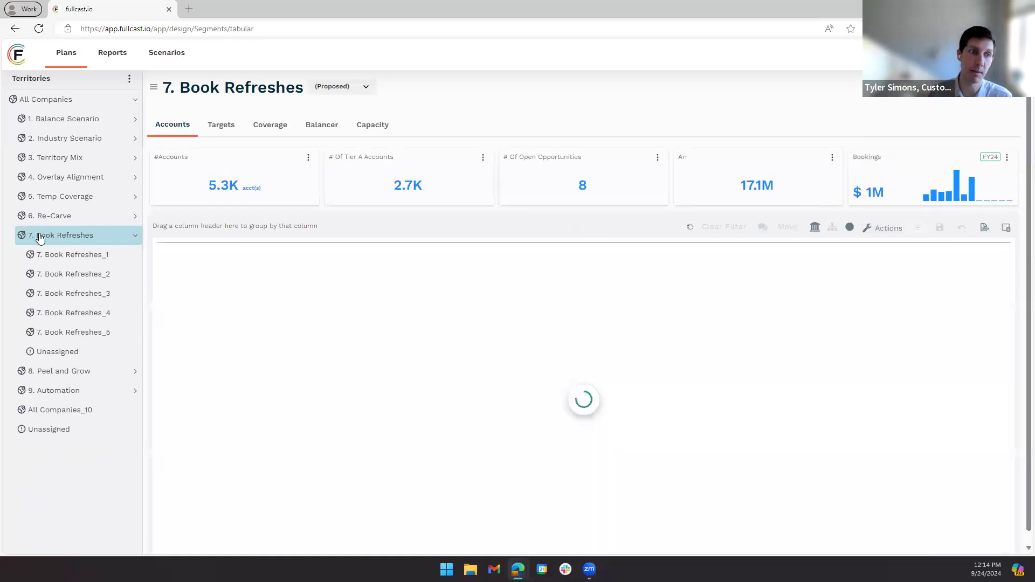
pyautogui.click(129, 81)
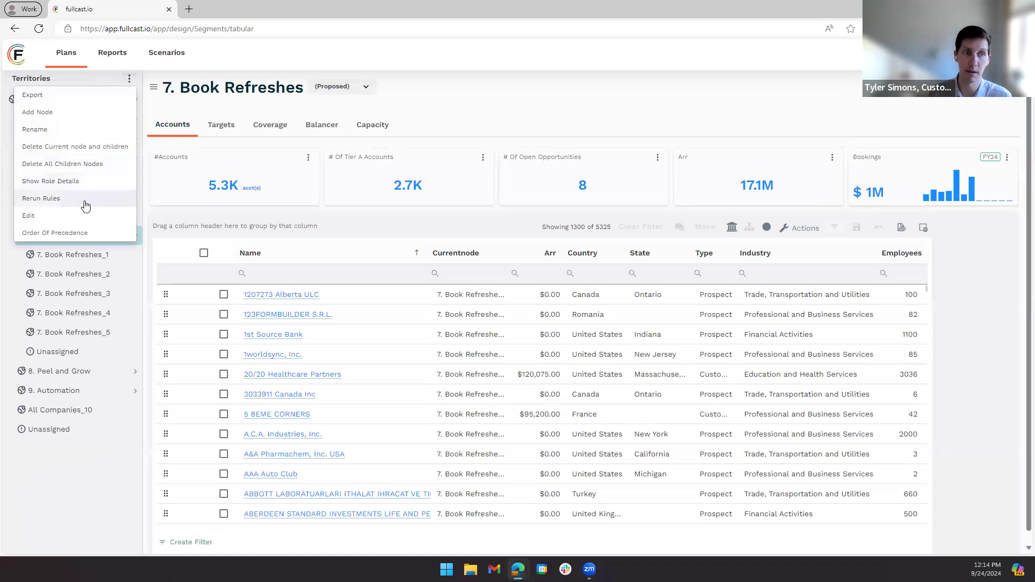
pyautogui.click(540, 102)
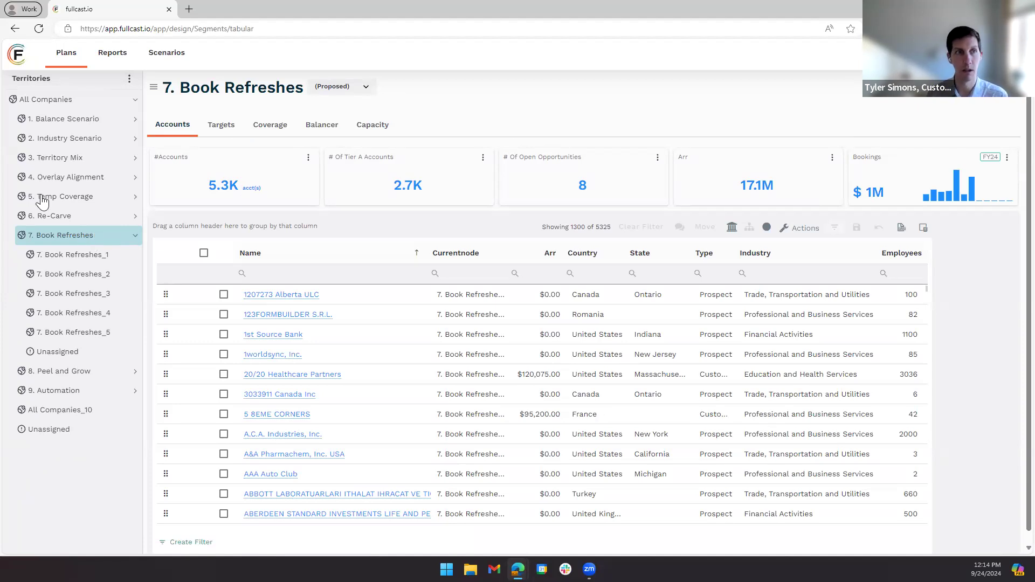
# - Go to the list of plans and open the SmartPlan Office Hours plan for editing at its Rerun Rules settings
pyautogui.click(65, 58)
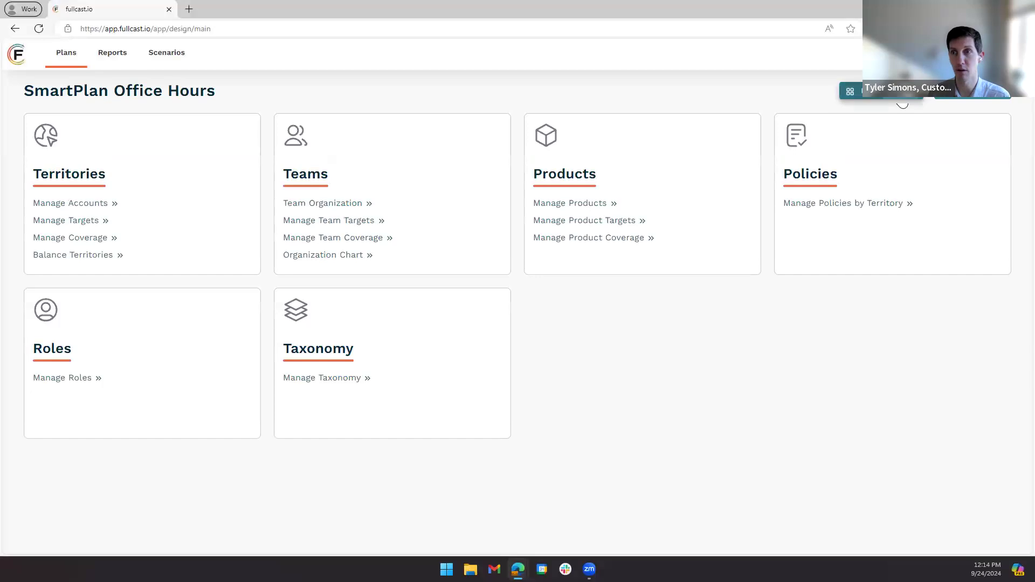
pyautogui.click(902, 104)
pyautogui.scroll(-3, 704, 203)
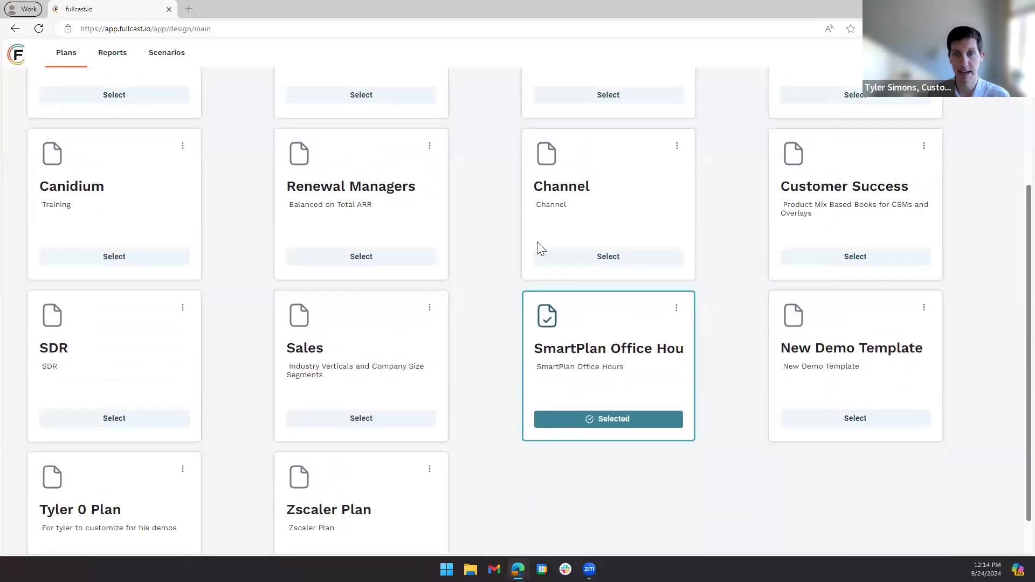
pyautogui.moveTo(543, 347); pyautogui.dragTo(687, 334)
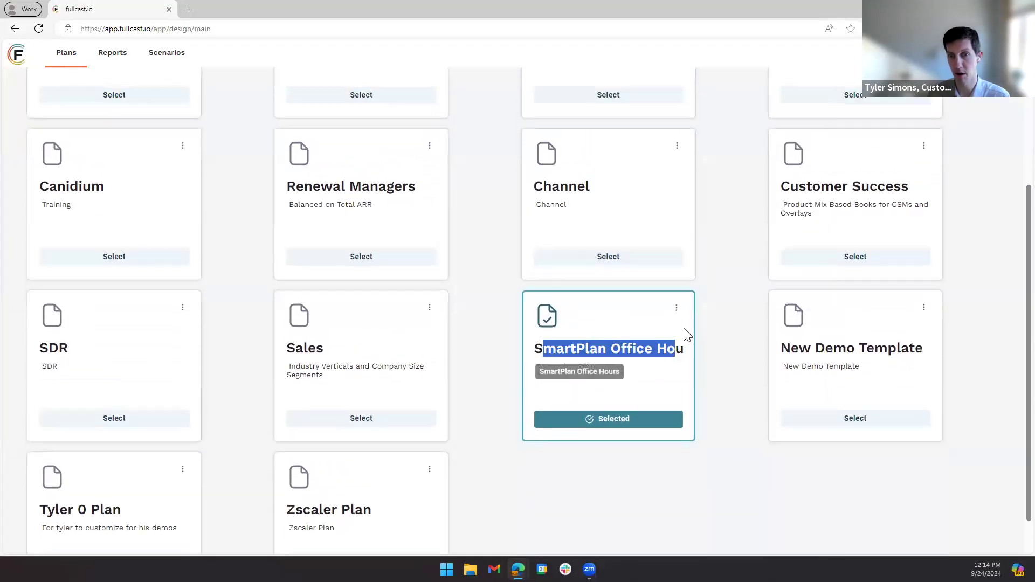
pyautogui.click(676, 308)
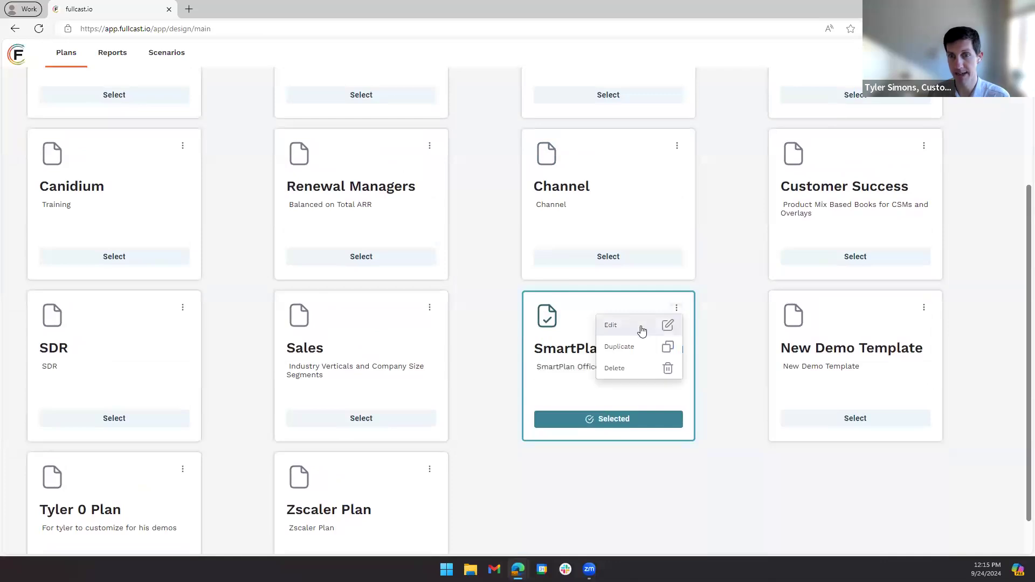
pyautogui.click(641, 331)
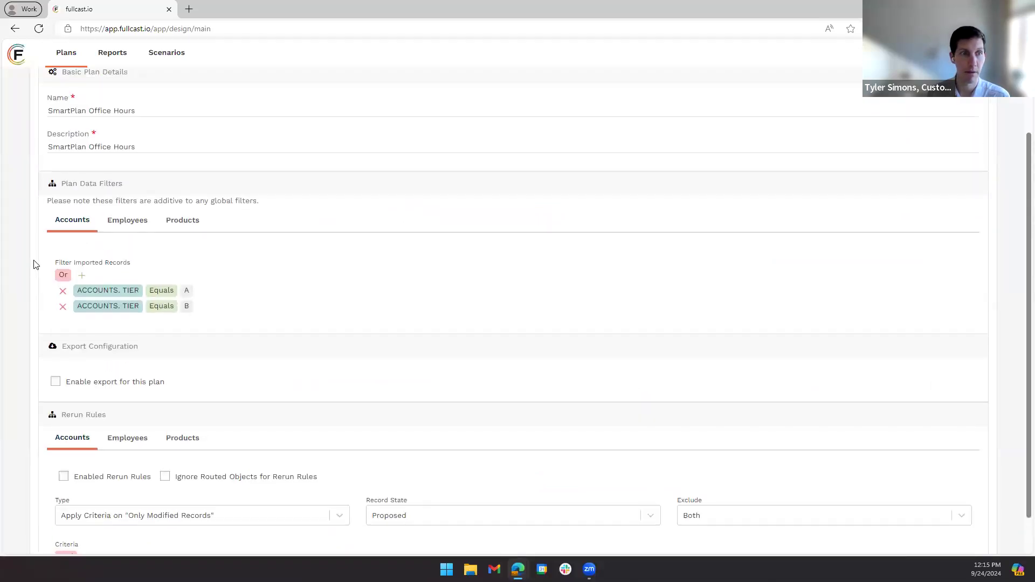
pyautogui.scroll(-1, 370, 298)
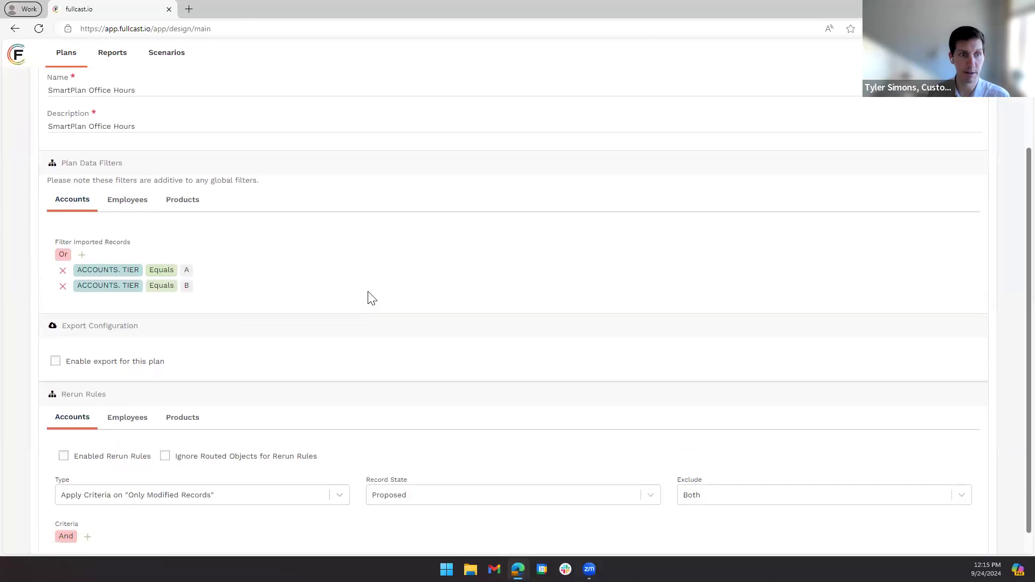
pyautogui.scroll(-2, 370, 298)
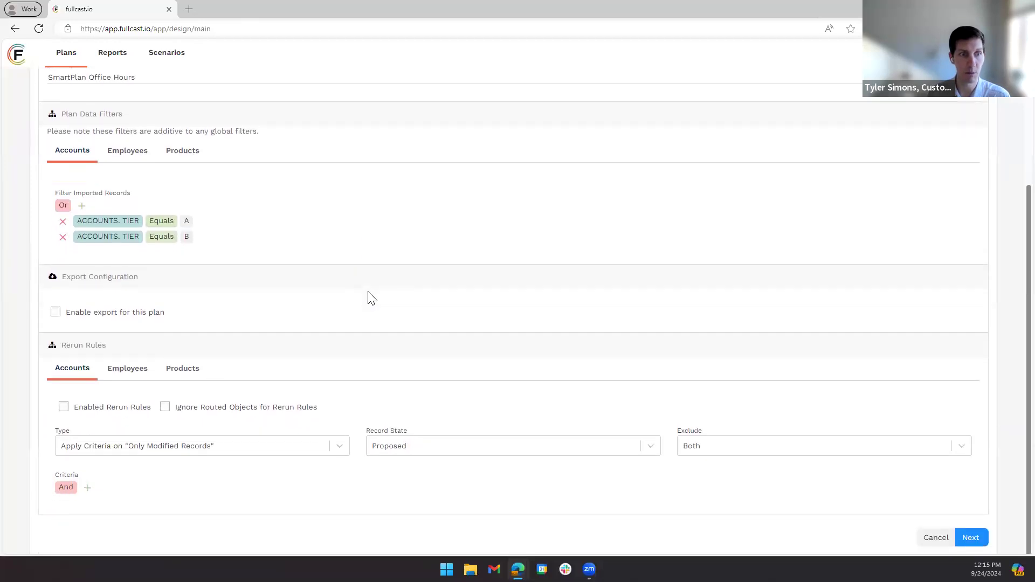
# - Enable the plan's account rerun rules and add a criteria condition on the ACCOUNTS. STATUS field
pyautogui.click(64, 409)
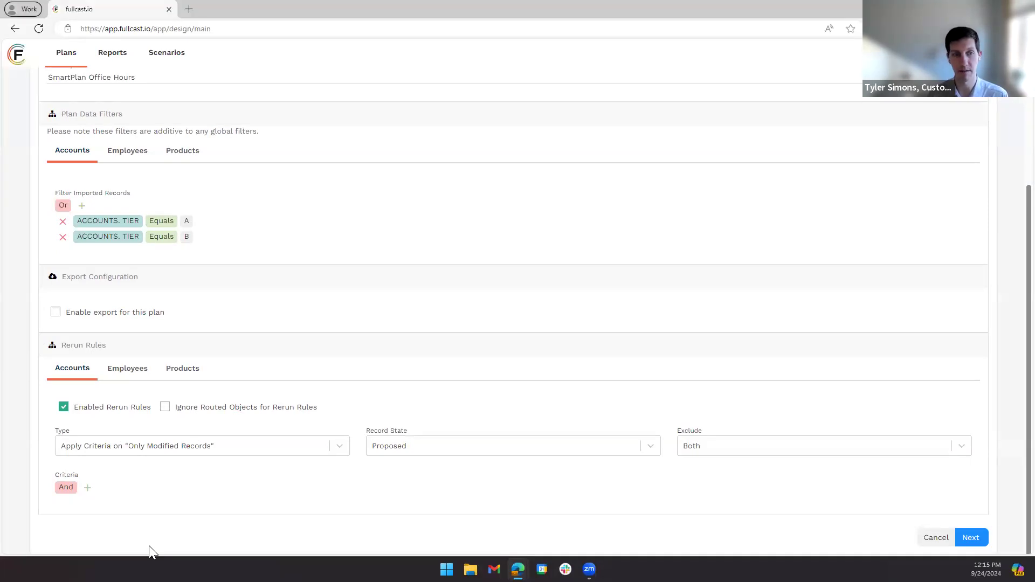
pyautogui.click(88, 488)
pyautogui.click(107, 502)
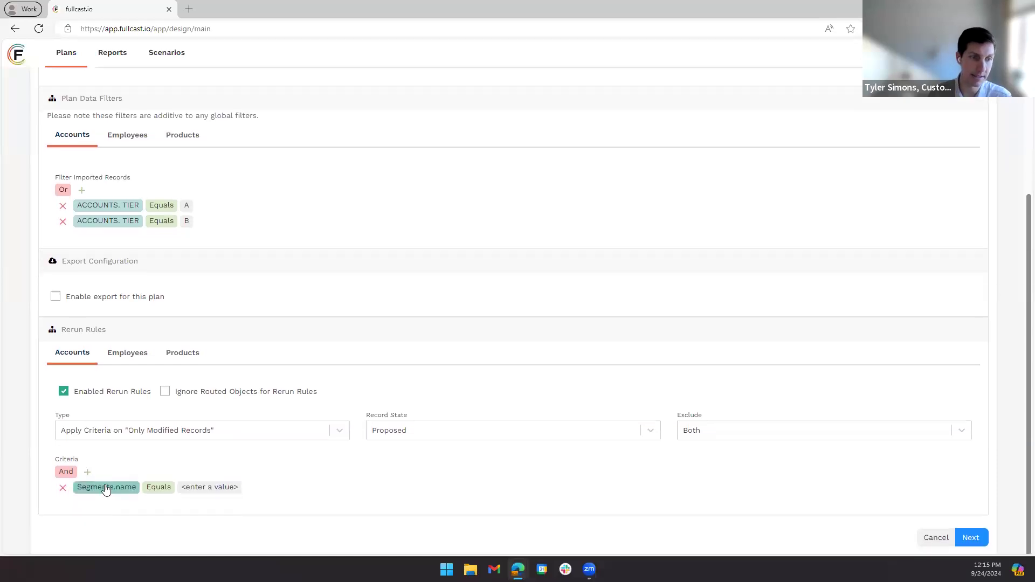
pyautogui.click(106, 488)
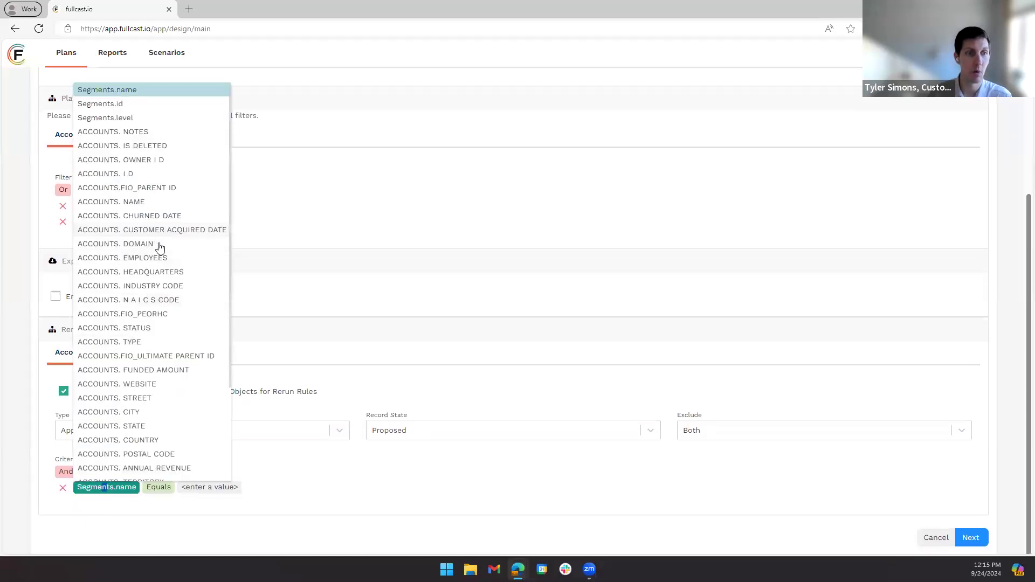
pyautogui.click(141, 341)
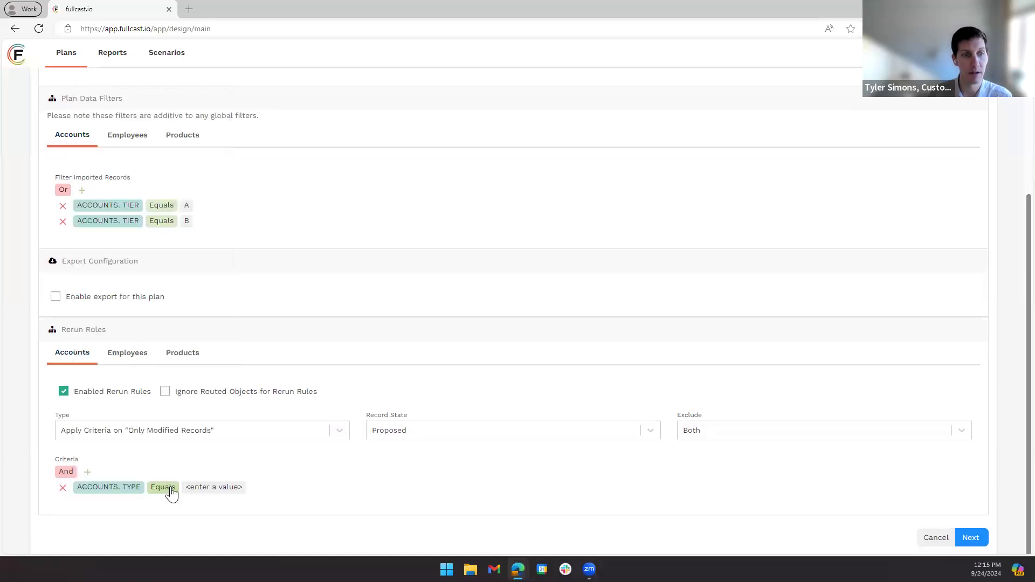
pyautogui.click(135, 488)
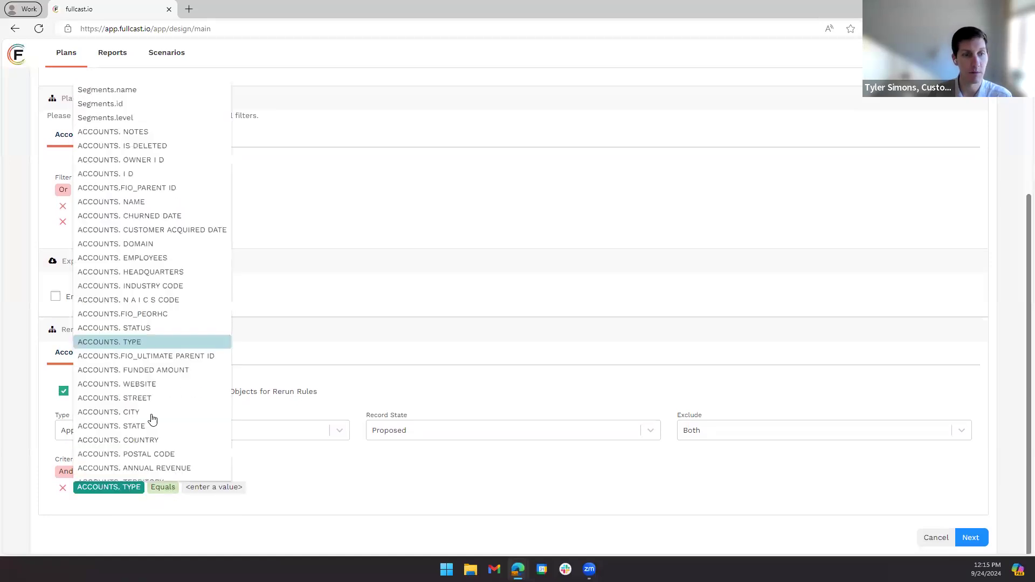
pyautogui.click(141, 328)
# - Complete the account status condition as Equals Disqualified
pyautogui.click(172, 488)
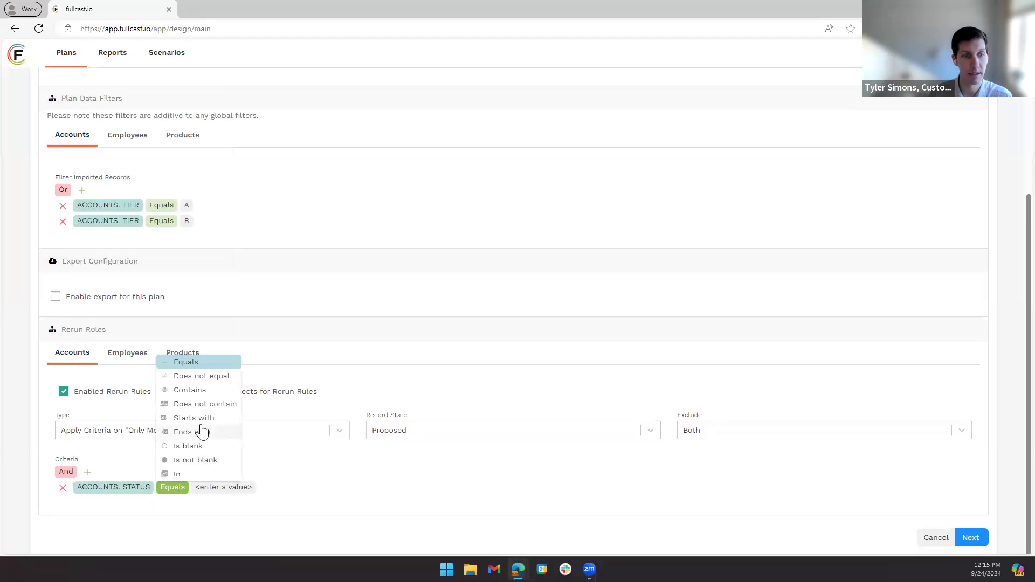
pyautogui.click(197, 376)
pyautogui.click(252, 487)
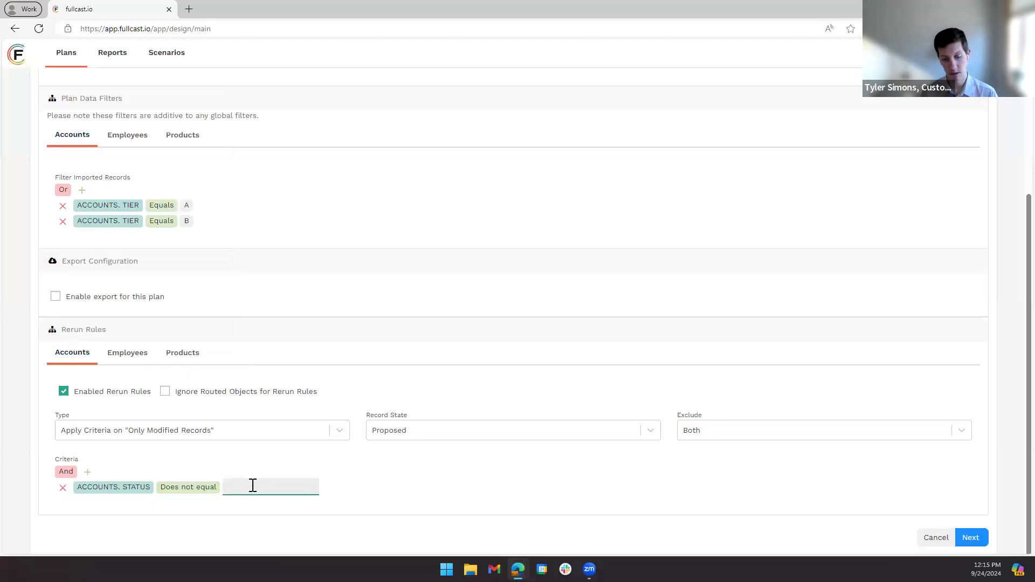
pyautogui.click(189, 487)
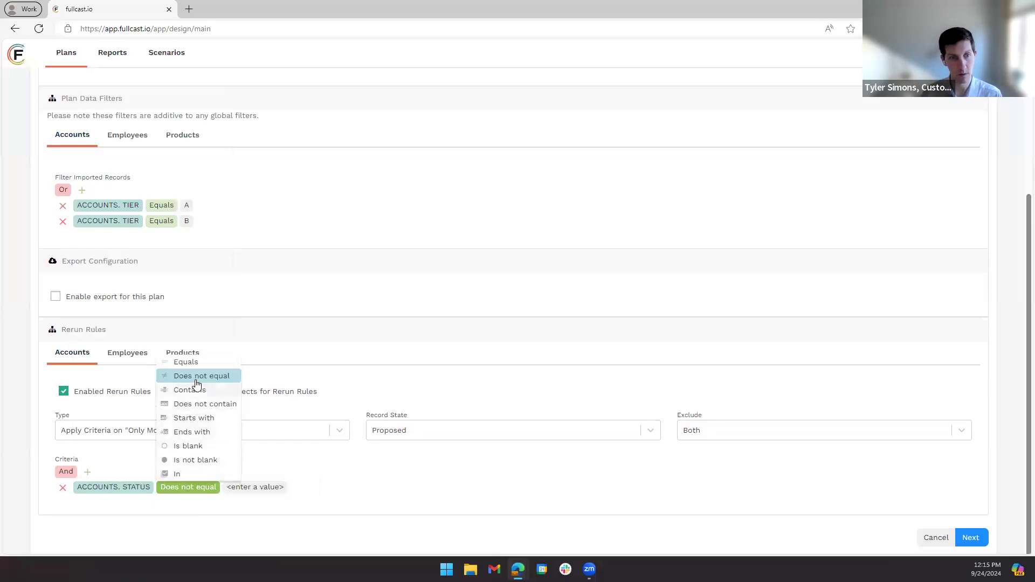
pyautogui.click(198, 362)
pyautogui.click(225, 488)
pyautogui.write('dISQUA')
pyautogui.press('BackSpace')
pyautogui.press('BackSpace')
pyautogui.press('BackSpace')
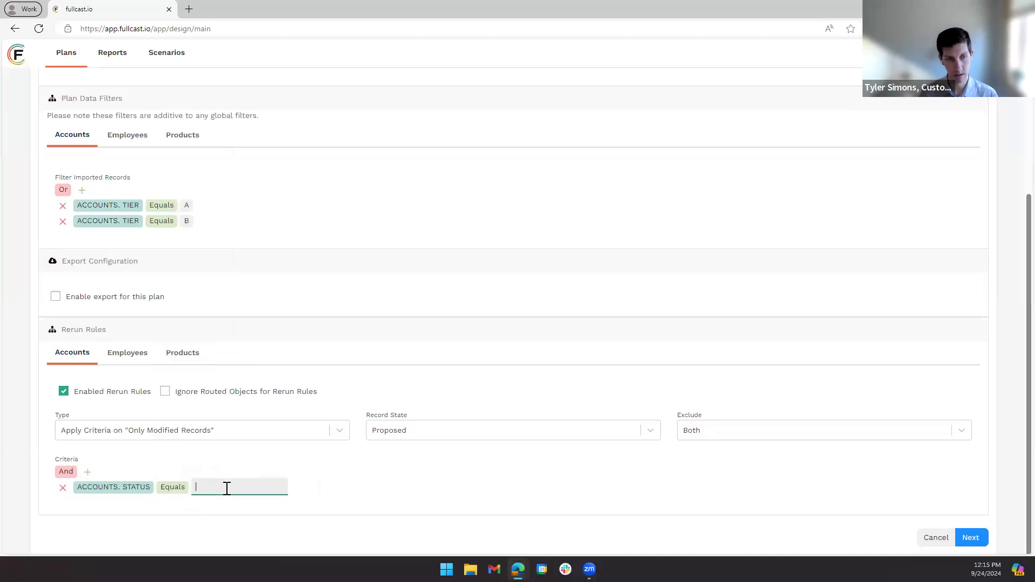
pyautogui.write('Disqualified')
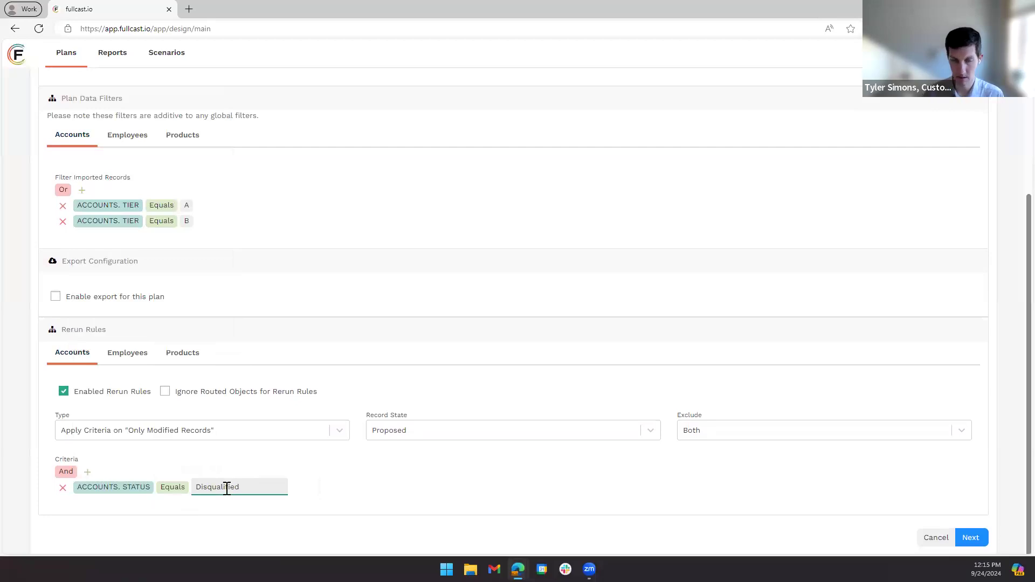
pyautogui.click(467, 477)
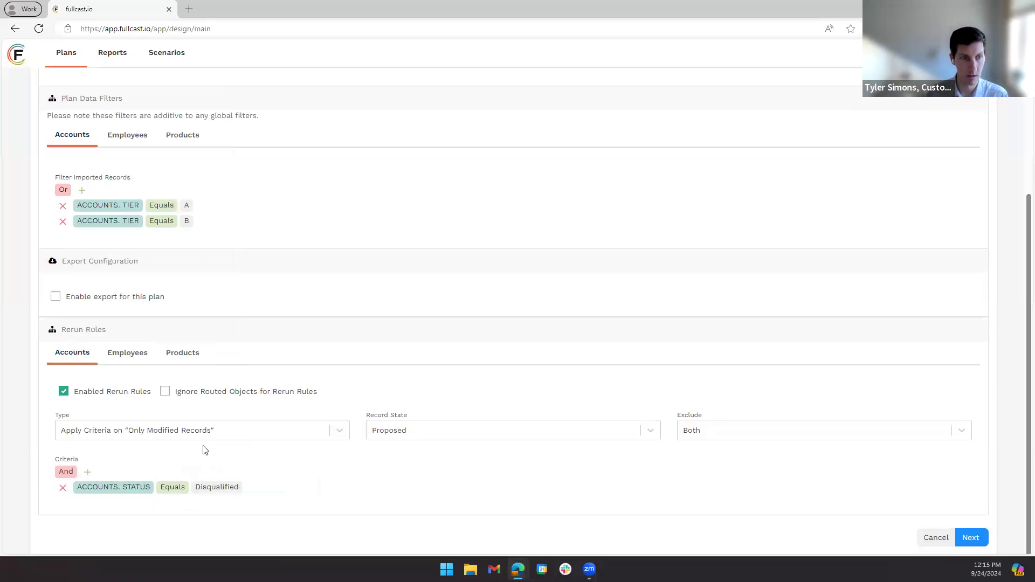
# - Add a second rerun condition, Segments.name Equals Unassigned, and combine the two conditions with Or
pyautogui.click(88, 472)
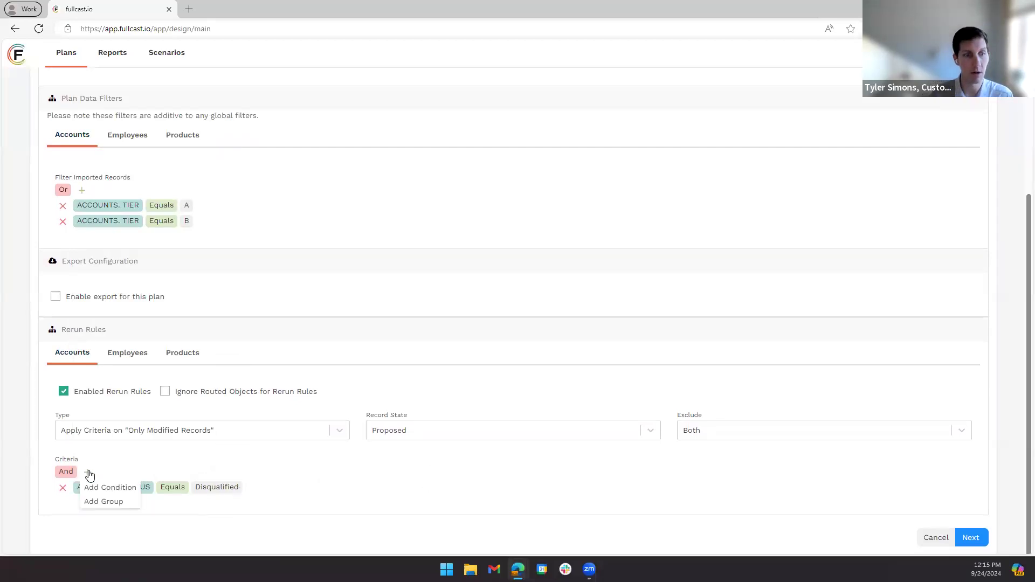
pyautogui.click(117, 488)
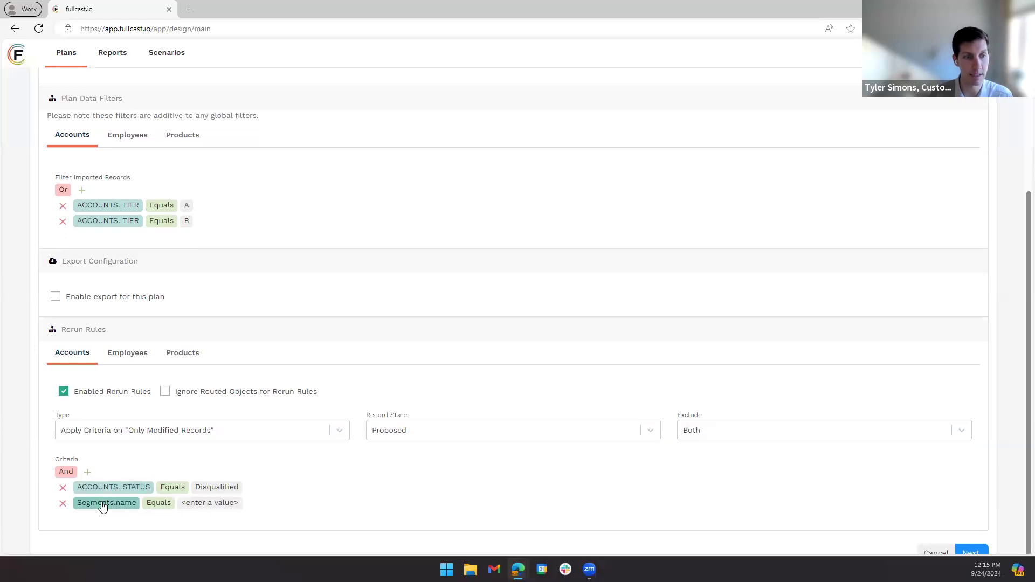
pyautogui.click(212, 502)
pyautogui.write('Unassigned')
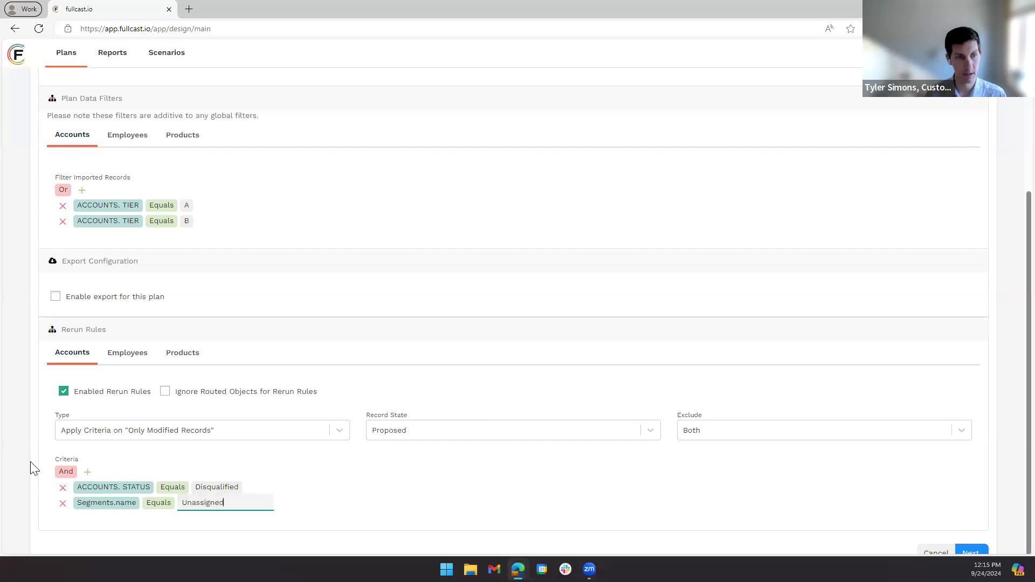
pyautogui.click(66, 471)
pyautogui.click(68, 502)
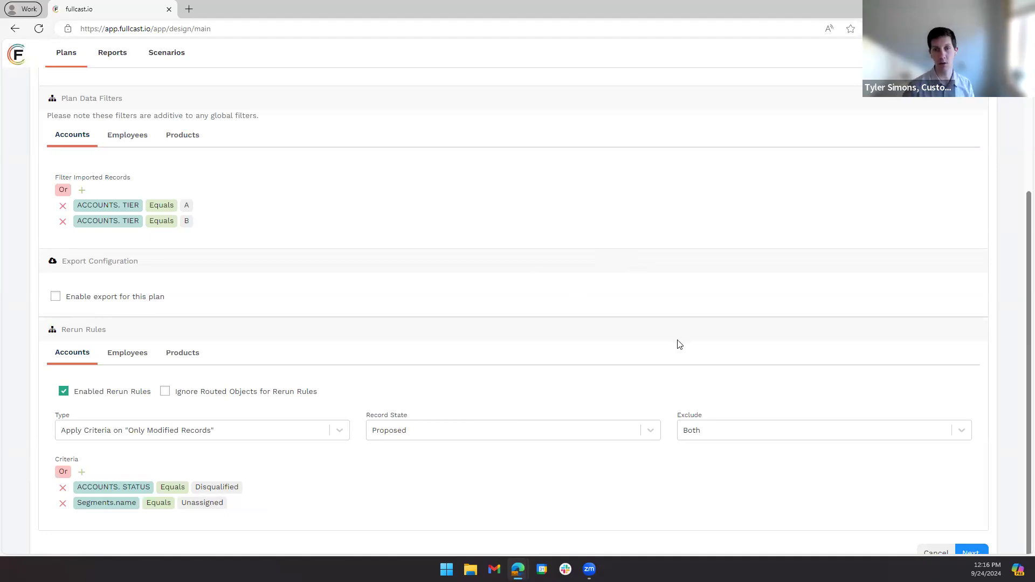
# - Set the record state of the account rerun rules to Committed
pyautogui.scroll(-1, 678, 343)
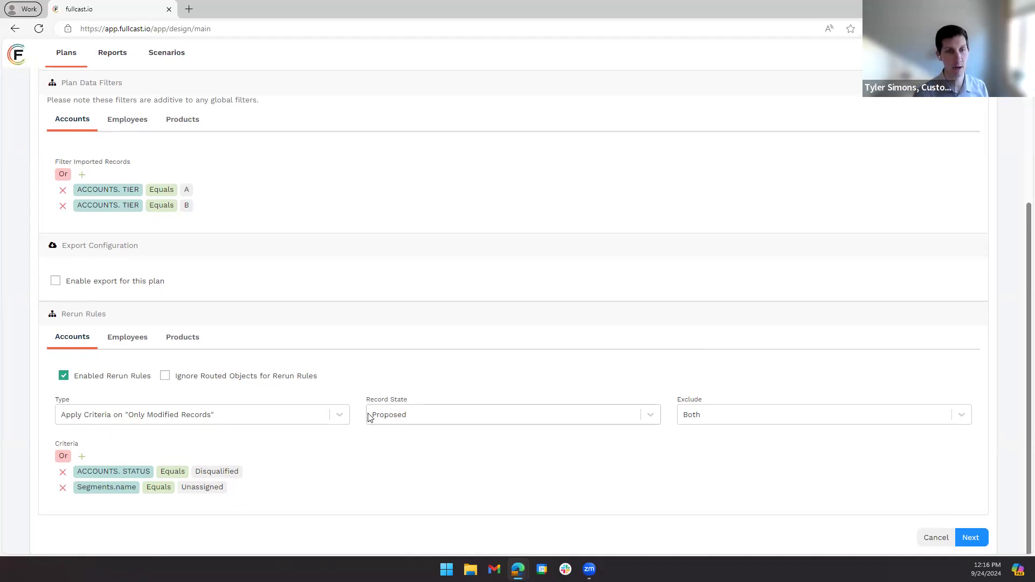
pyautogui.click(430, 420)
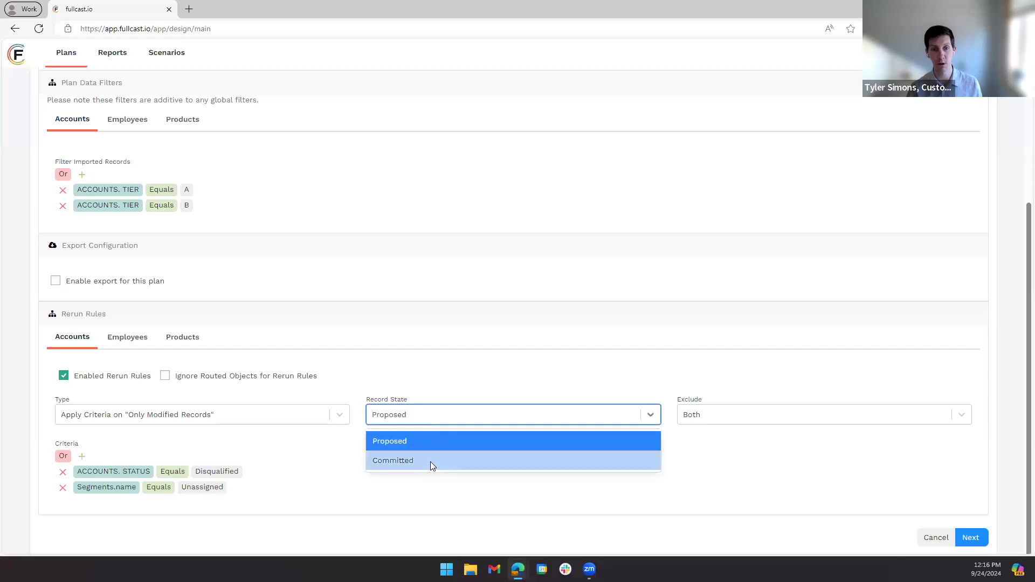
pyautogui.click(430, 461)
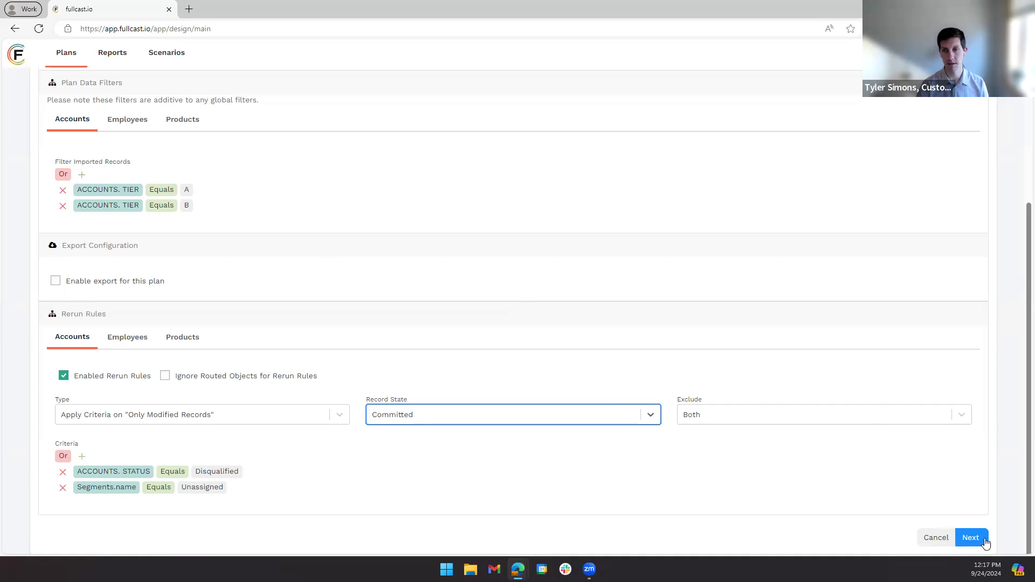
# - Cancel the plan edits and open the territories of the SmartPlan Office Hours plan
pyautogui.click(936, 538)
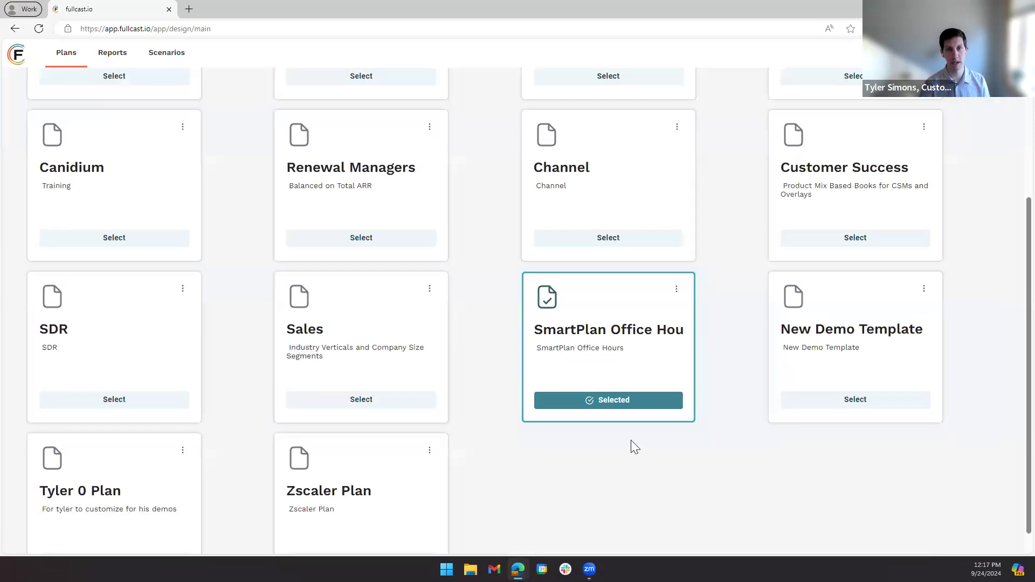
pyautogui.click(631, 403)
pyautogui.click(70, 210)
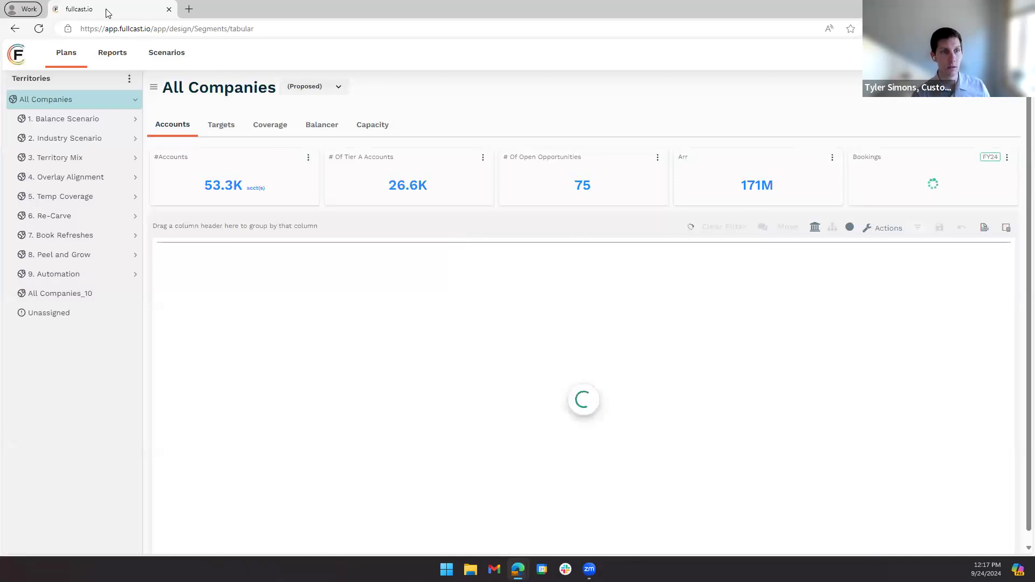
# - Switch to the Google Slides deck, show slide 16 on adding territories through peel-and-grow or overcarving, and return to Fullcast
pyautogui.hotkey('alt', 'Tab')
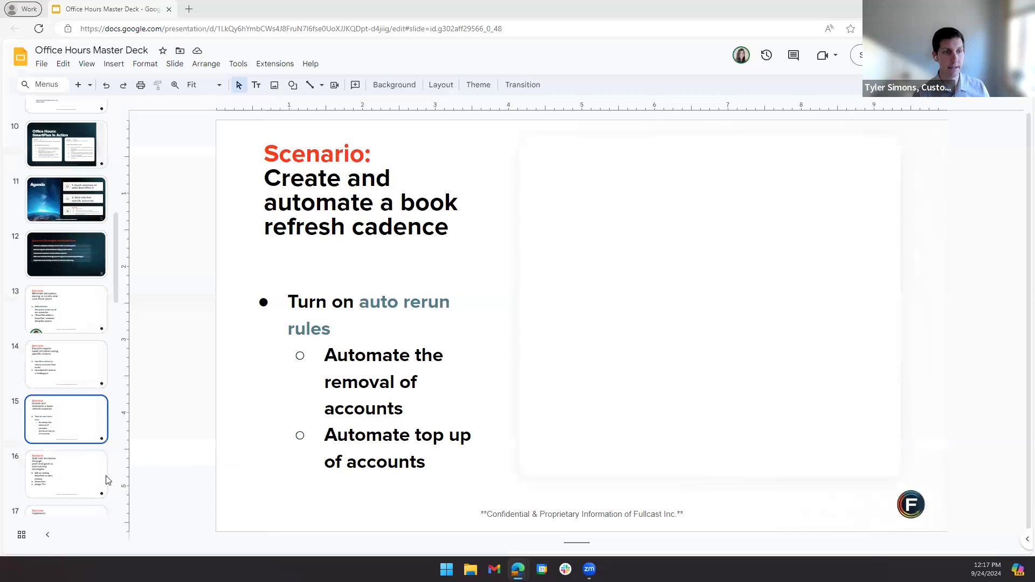
pyautogui.click(66, 484)
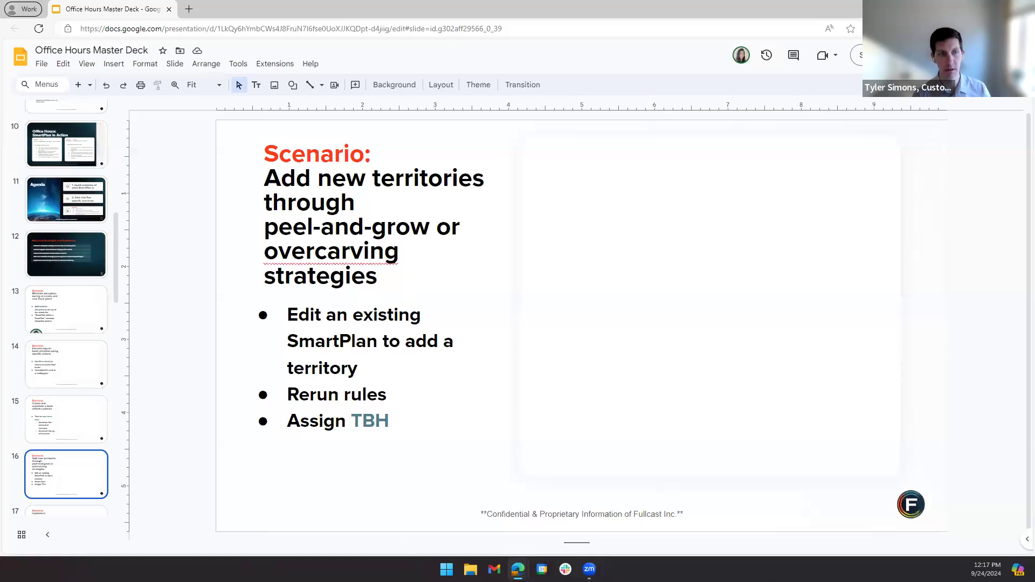
pyautogui.hotkey('alt', 'Tab')
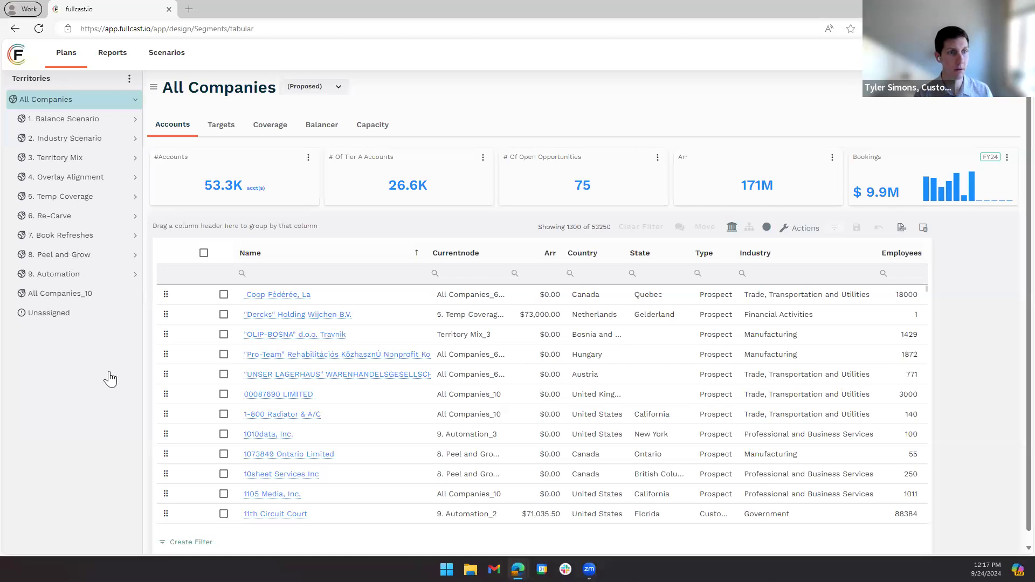
# - Open the 8. Peel and Grow hierarchy for editing and set its number of territories to build to 6
pyautogui.click(59, 255)
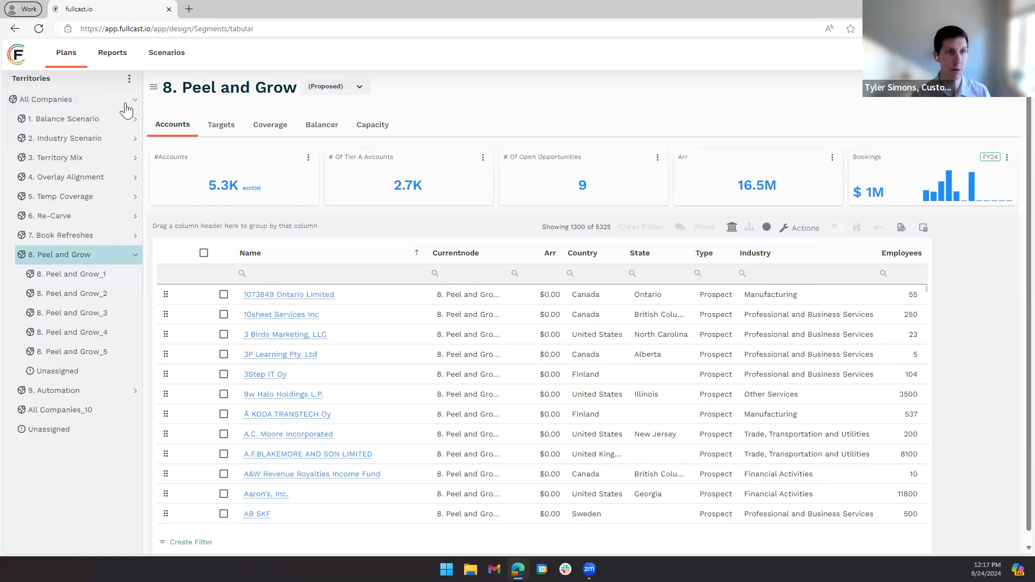
pyautogui.click(129, 79)
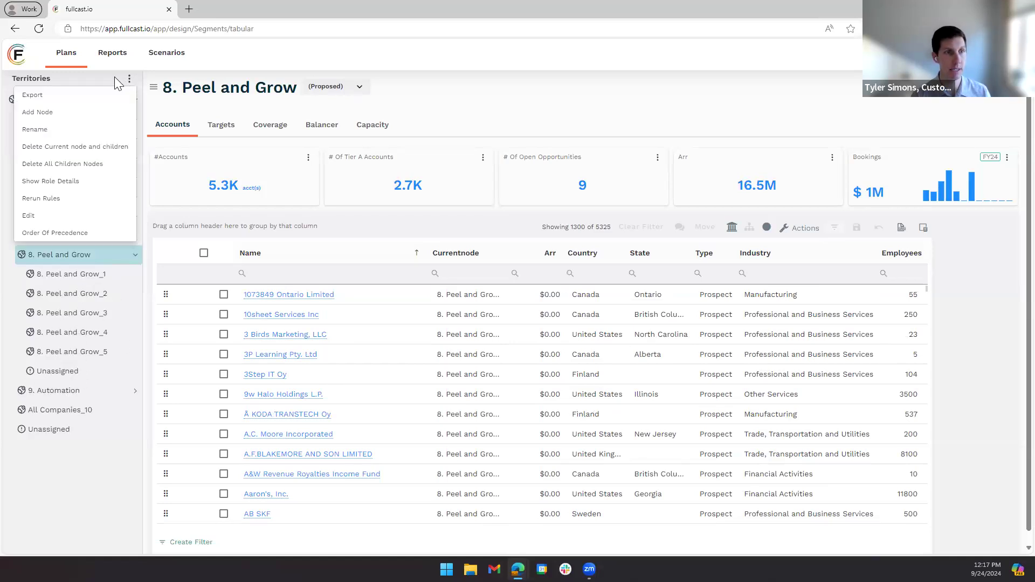
pyautogui.click(77, 219)
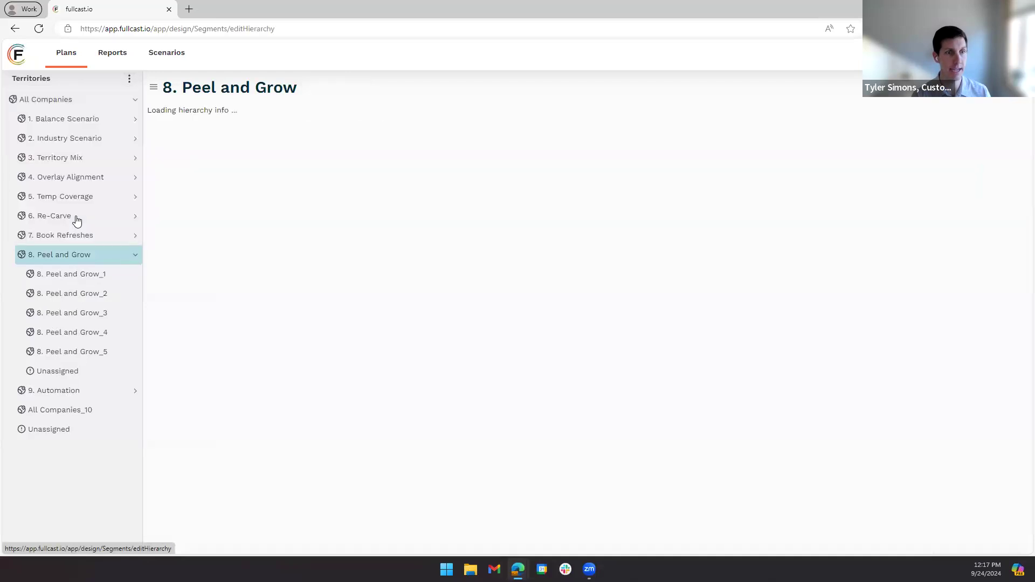
pyautogui.scroll(-2, 396, 384)
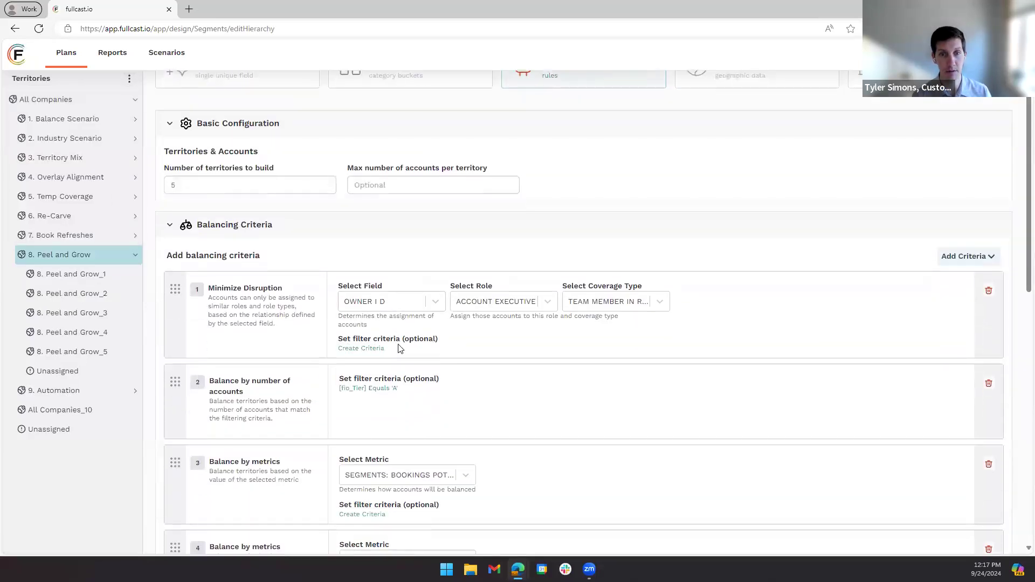
pyautogui.doubleClick(228, 186)
pyautogui.write('6')
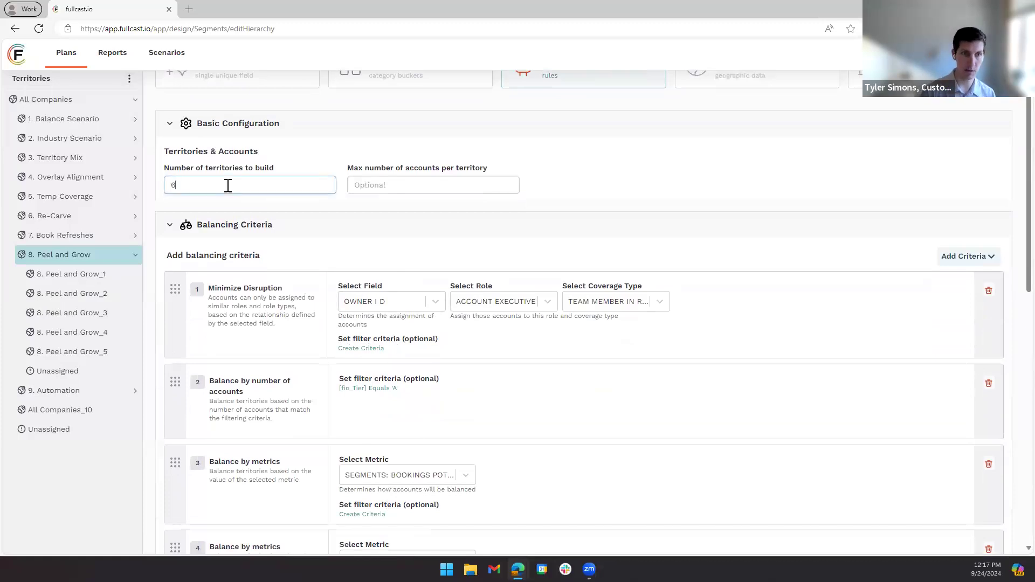
pyautogui.click(622, 153)
# - Review the remaining settings, then save the 8. Peel and Grow hierarchy and exit, entering CONFIRM to approve the change
pyautogui.scroll(-10, 744, 227)
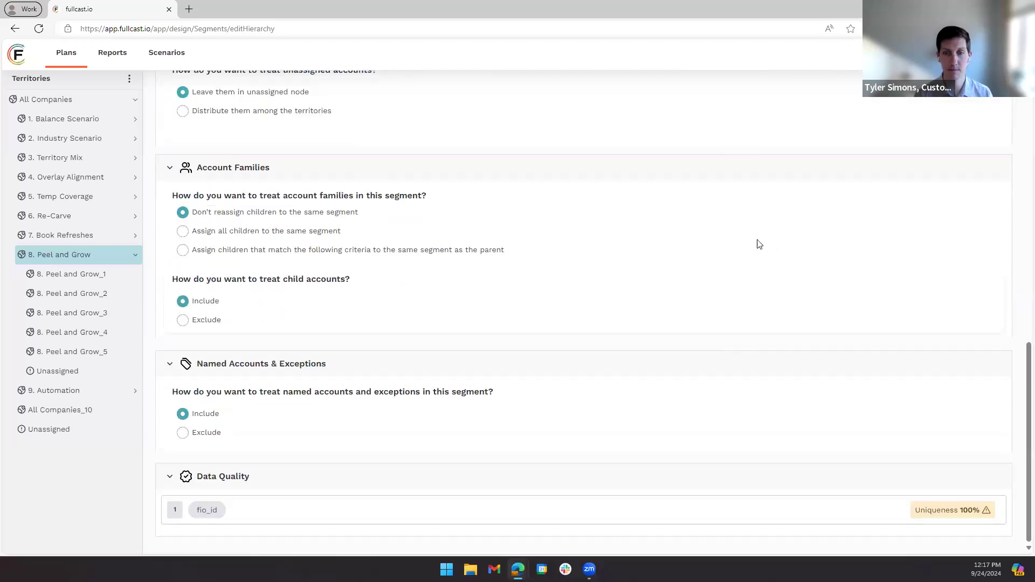
pyautogui.scroll(12, 911, 335)
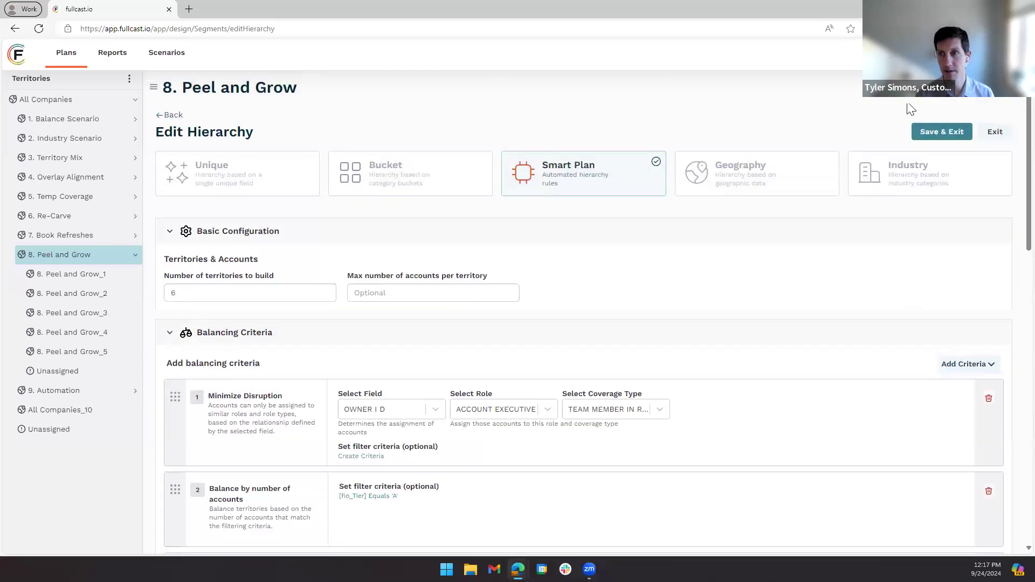
pyautogui.click(941, 131)
pyautogui.click(578, 178)
pyautogui.write('C')
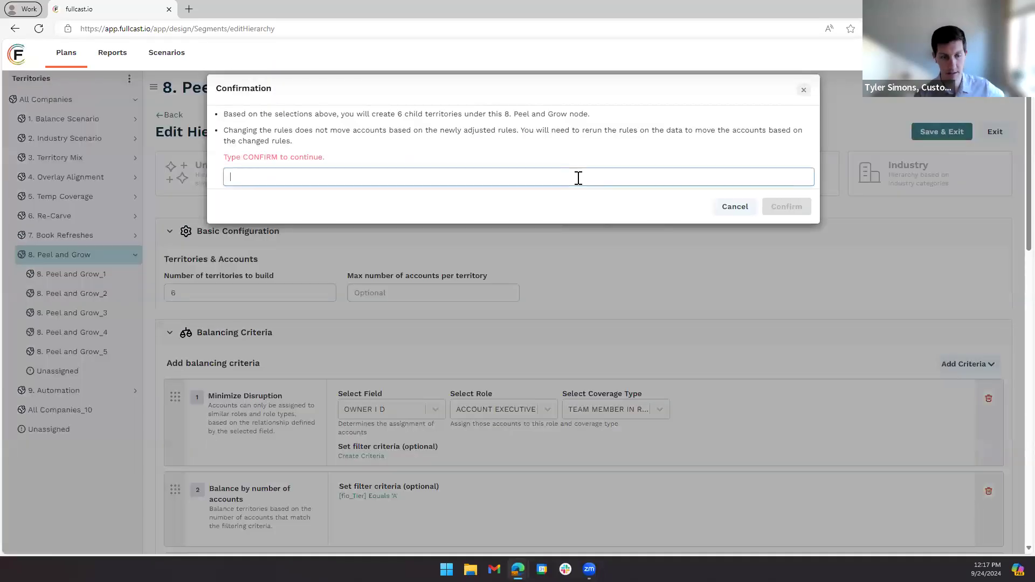
pyautogui.write('ONFIRM')
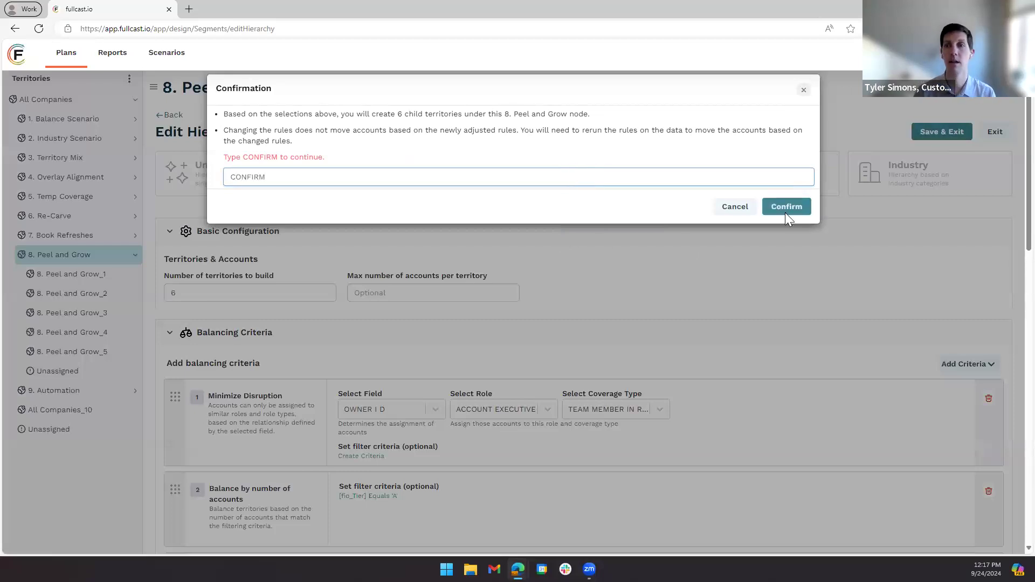
pyautogui.click(796, 210)
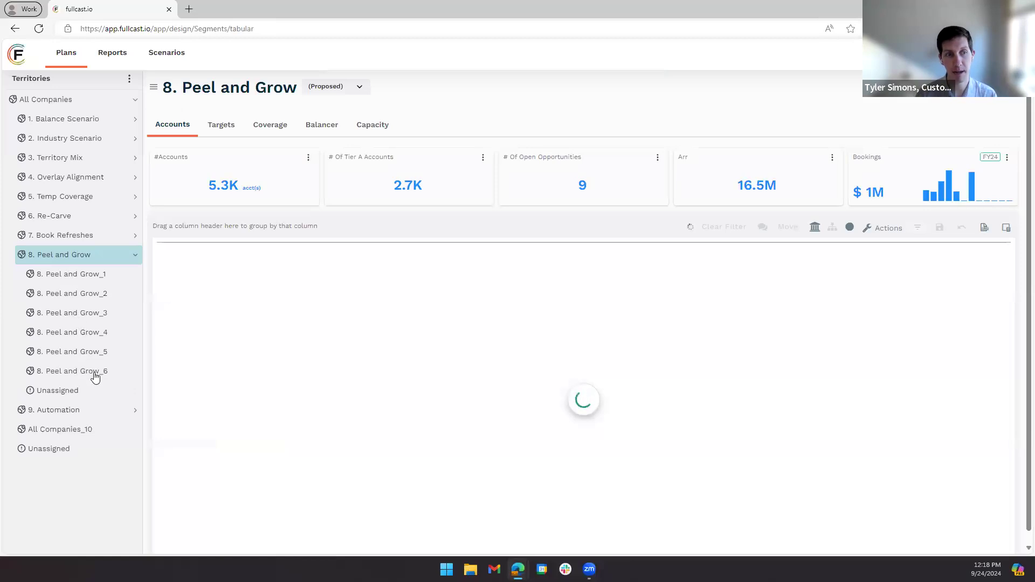
# - Open the coverage assignments of the 8. Peel and Grow_6 territory
pyautogui.click(93, 370)
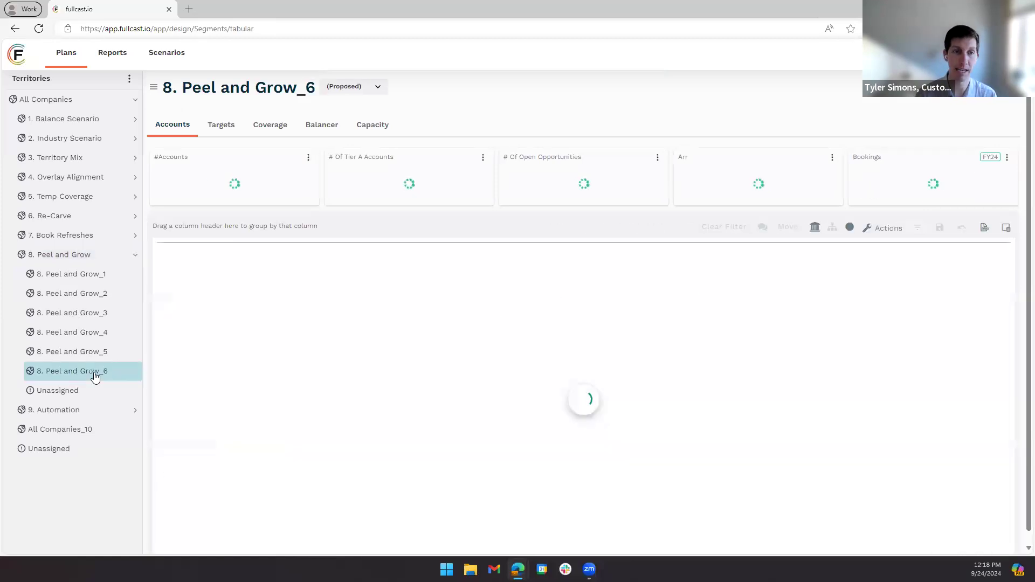
pyautogui.click(275, 127)
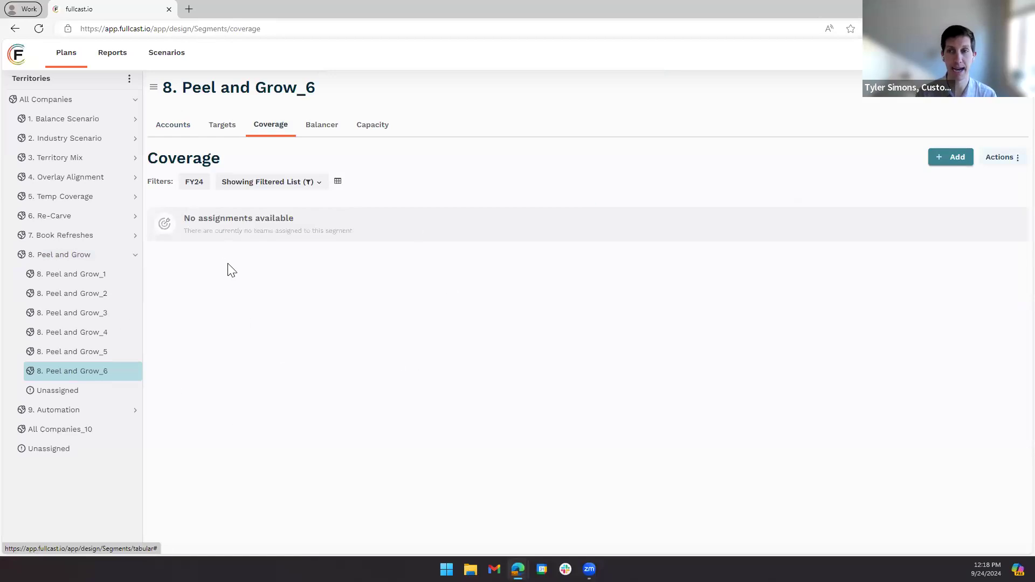
# - Add a To Be Hired (New Hire) coverage assignment with the Account Executive role and a start date of 10/01/2024
pyautogui.click(953, 157)
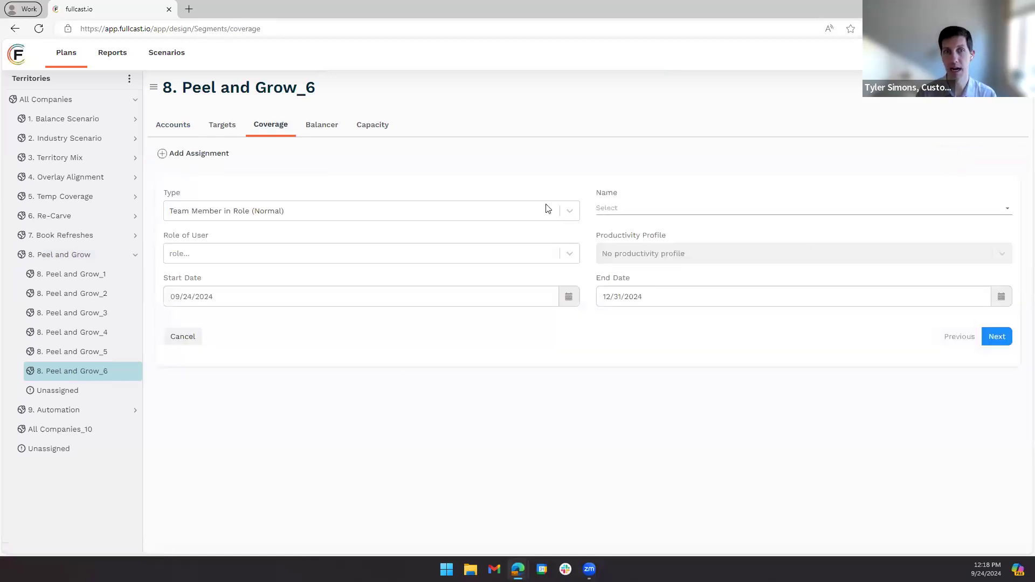
pyautogui.click(452, 212)
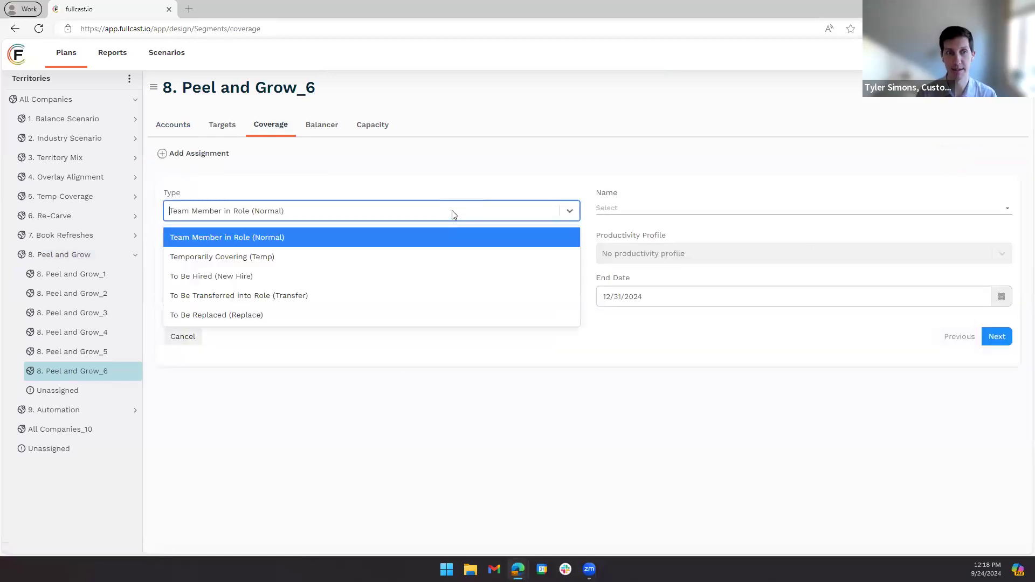
pyautogui.click(278, 276)
pyautogui.click(304, 252)
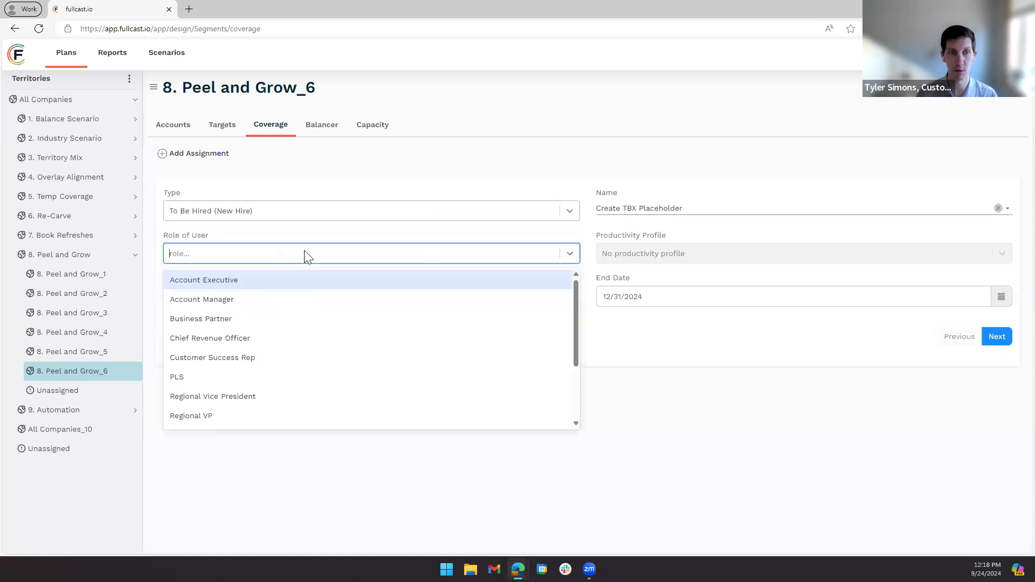
pyautogui.click(216, 281)
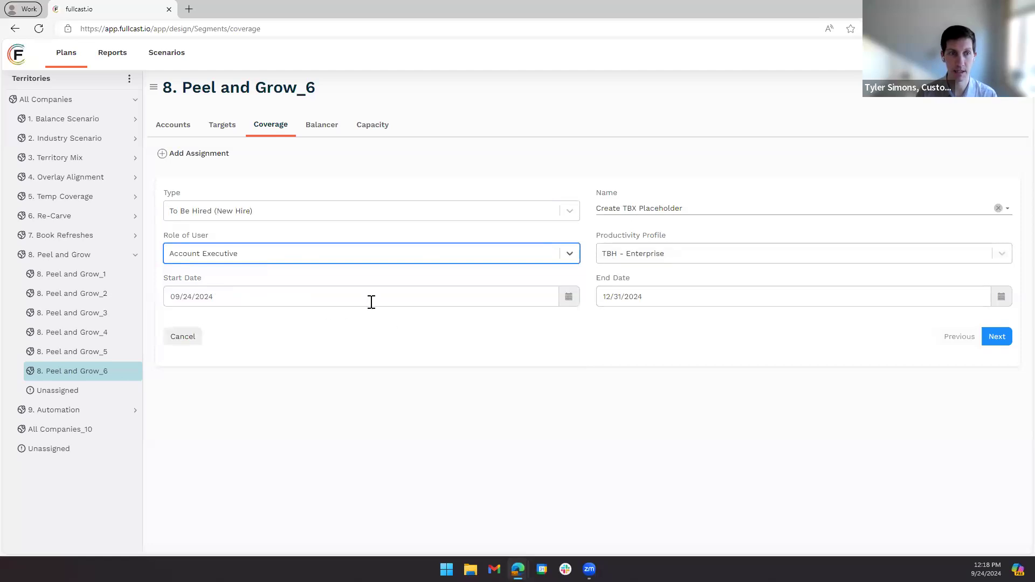
pyautogui.click(572, 299)
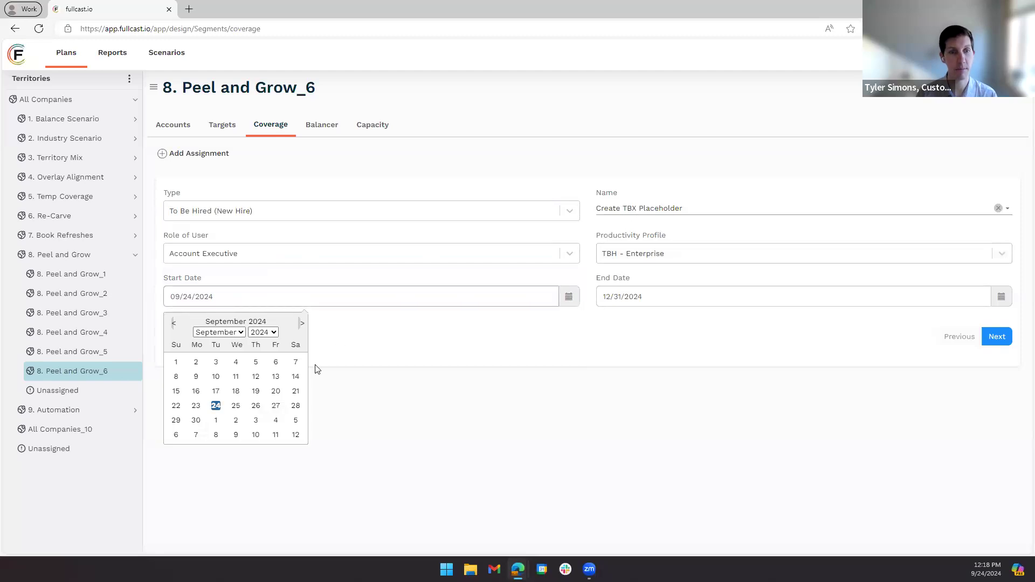
pyautogui.click(217, 420)
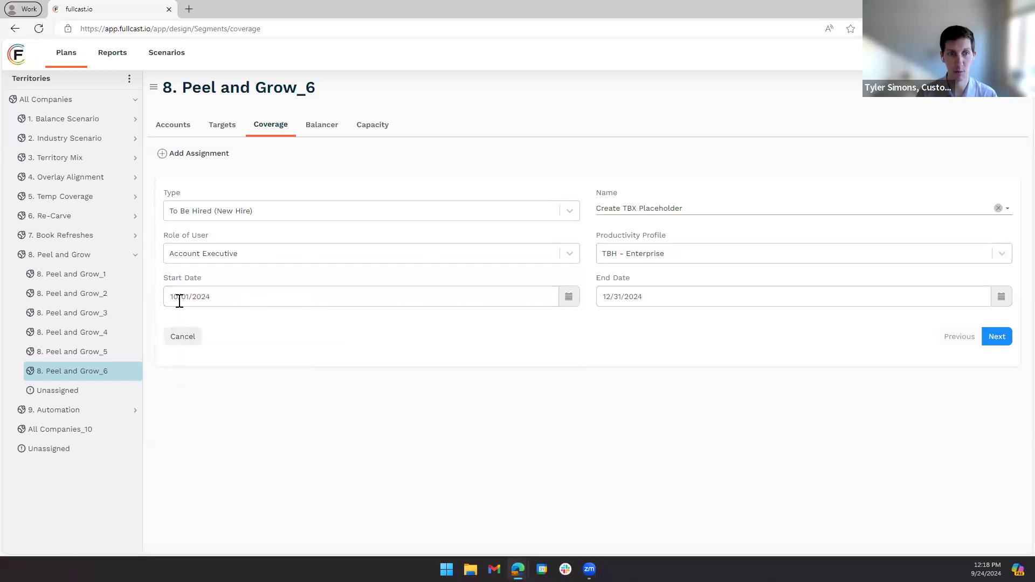
pyautogui.click(1004, 344)
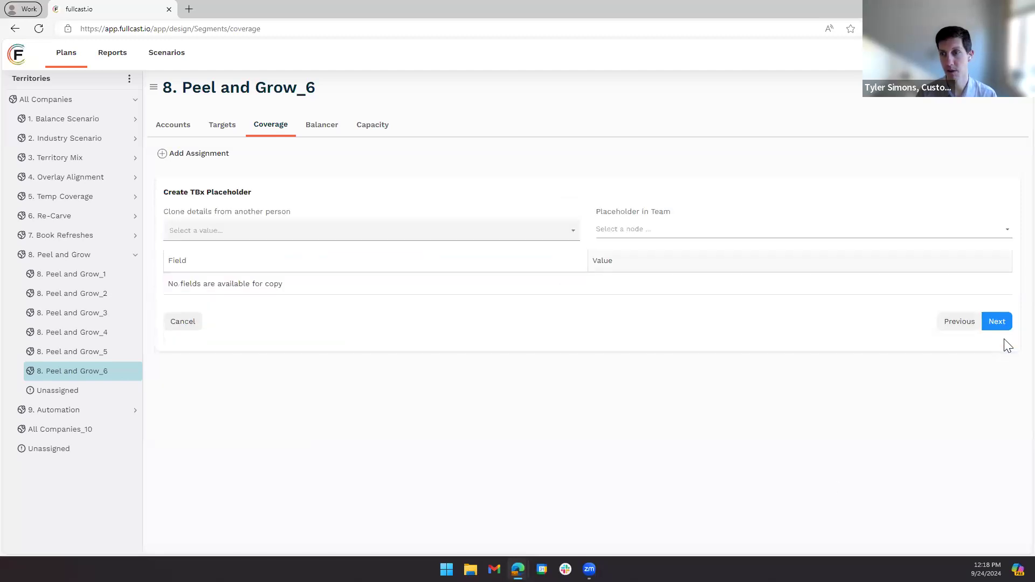
# - Clone the placeholder's details from an existing employee and set fio_title to AE
pyautogui.click(457, 233)
pyautogui.click(221, 293)
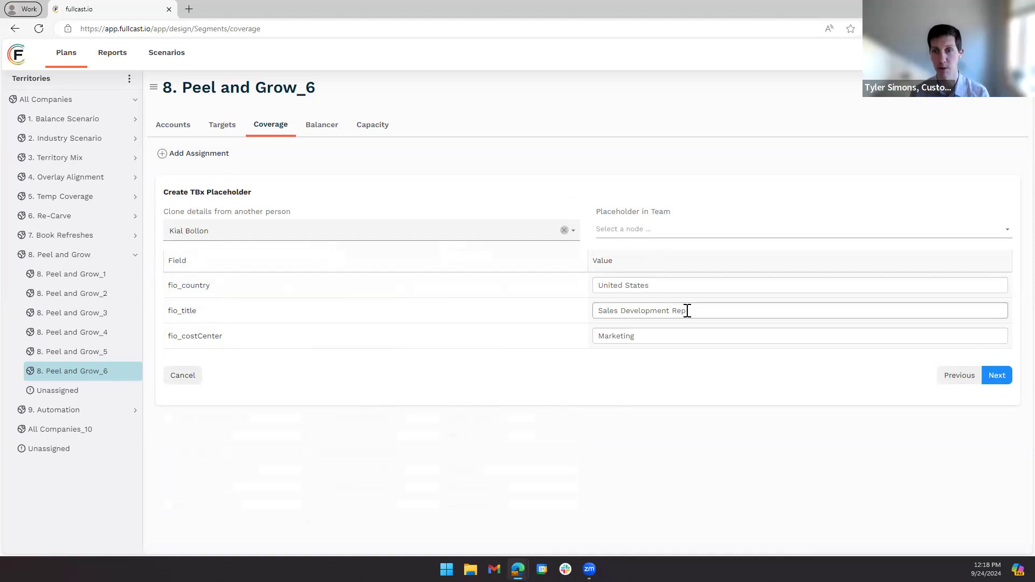
pyautogui.moveTo(686, 309); pyautogui.dragTo(447, 305)
pyautogui.write('a')
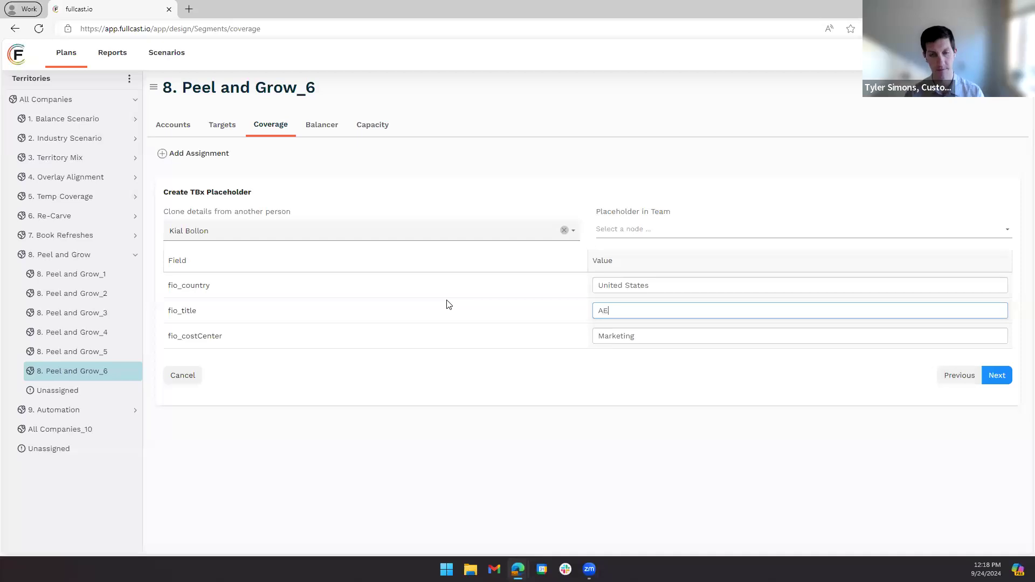
# - Put the placeholder in a team under Sales, accept the productivity assumptions and save the assignment
pyautogui.click(656, 228)
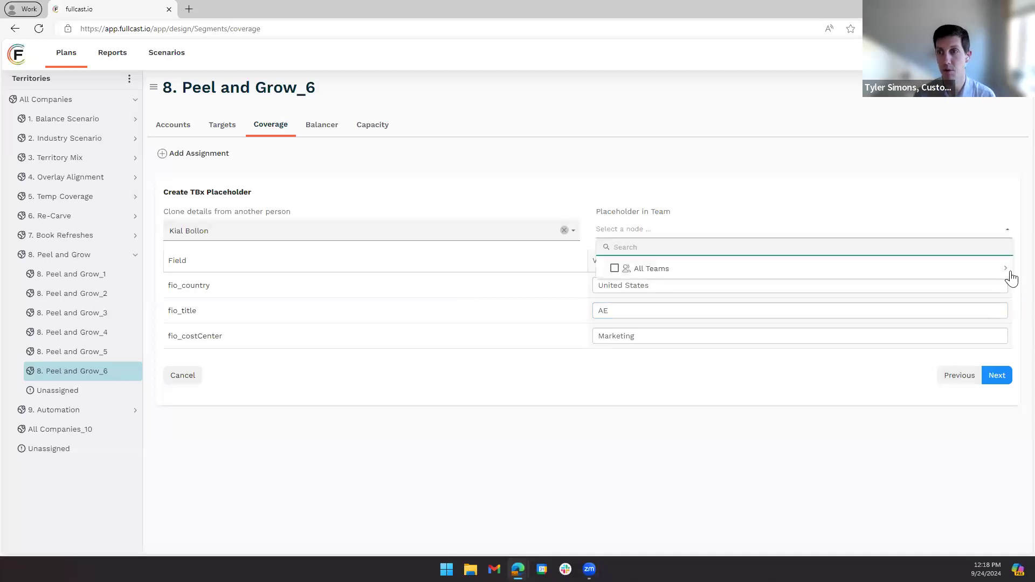
pyautogui.click(1006, 270)
pyautogui.click(1005, 351)
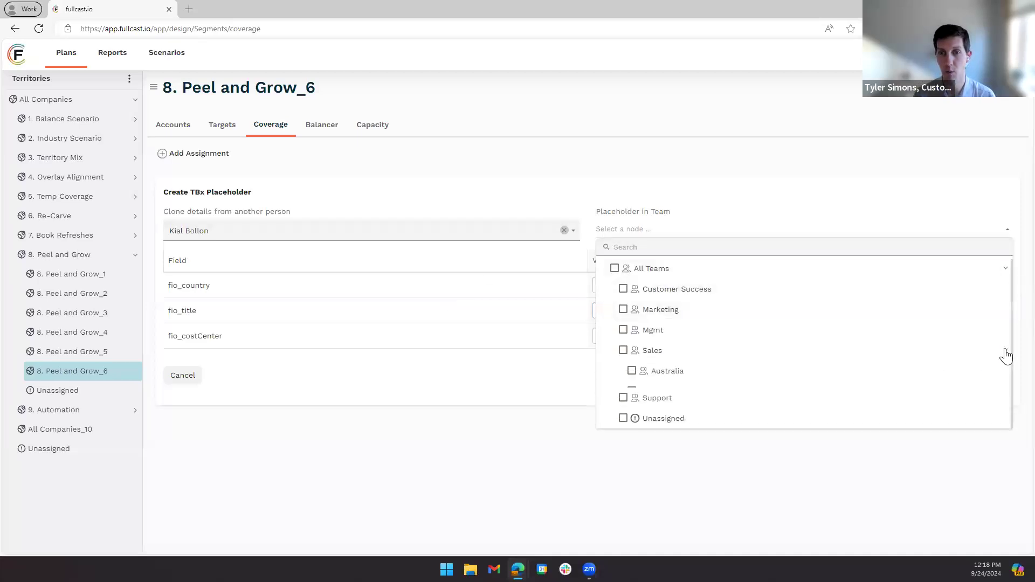
pyautogui.click(632, 454)
pyautogui.click(492, 453)
pyautogui.click(1003, 379)
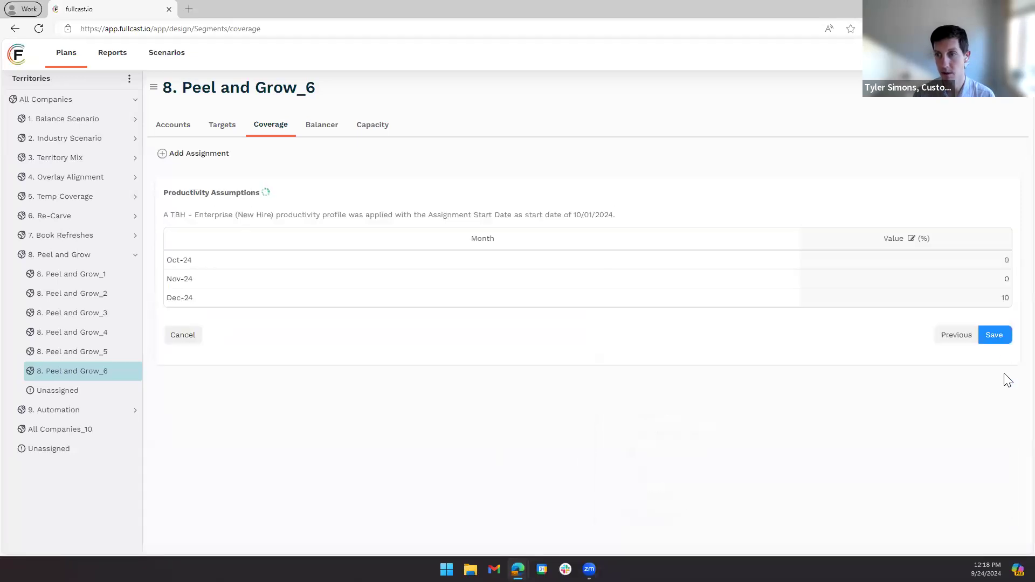
pyautogui.click(1003, 337)
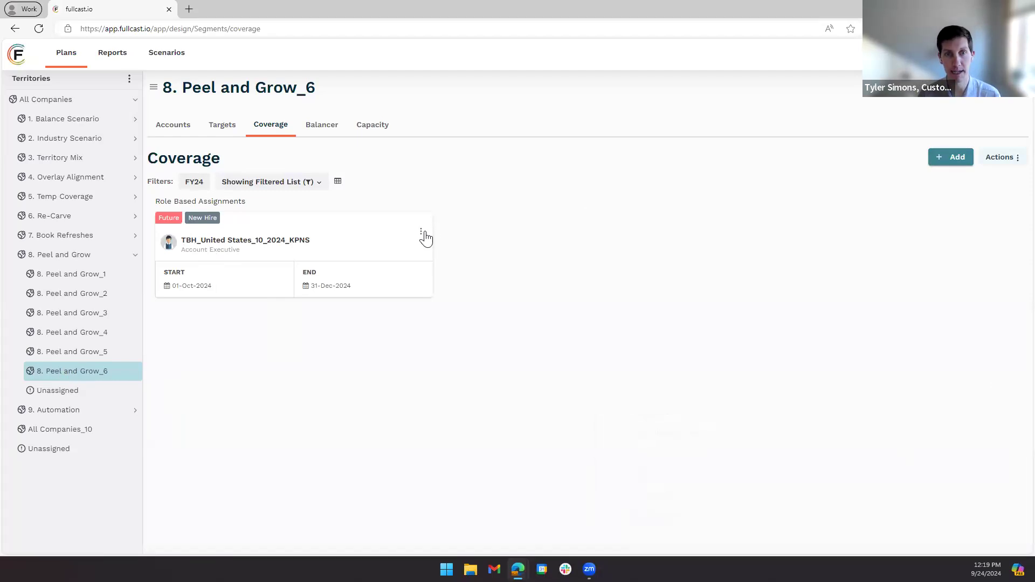
# - Try to confirm an employee as the new hire replacing the placeholder, keeping the Standard Ramp productivity profile and the 10/03/2024 effective date
pyautogui.click(420, 233)
pyautogui.click(388, 299)
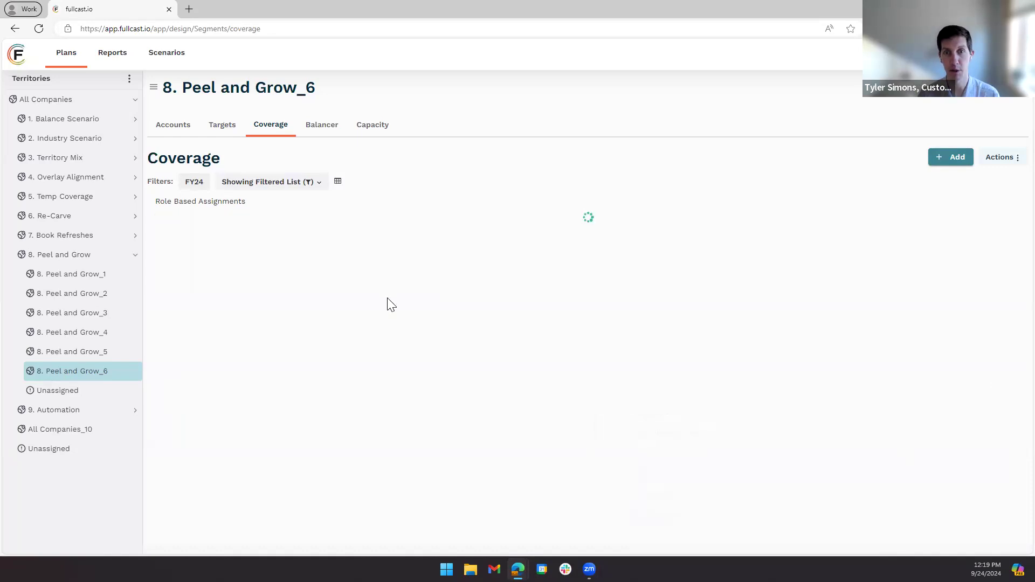
pyautogui.click(357, 205)
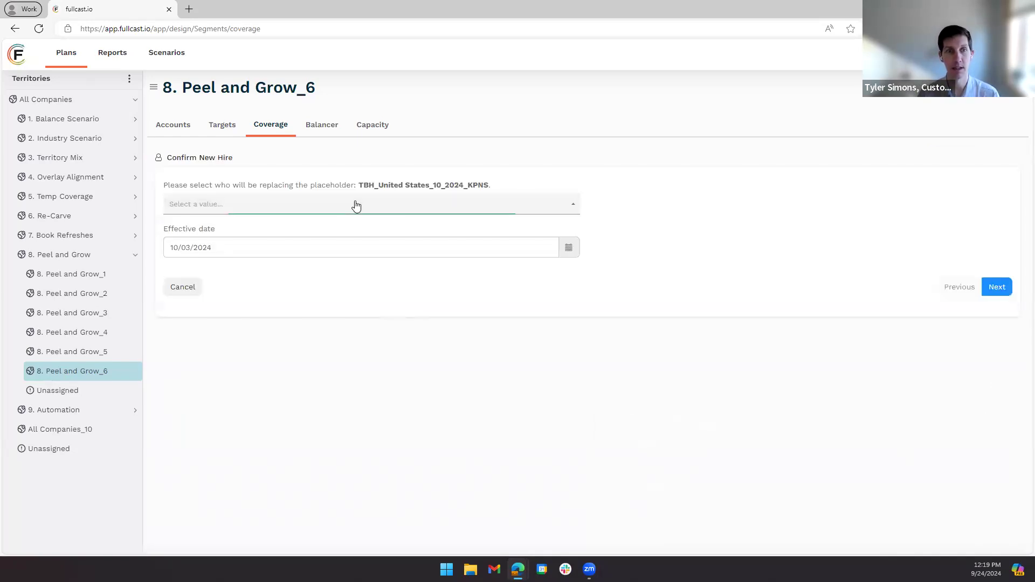
pyautogui.click(221, 426)
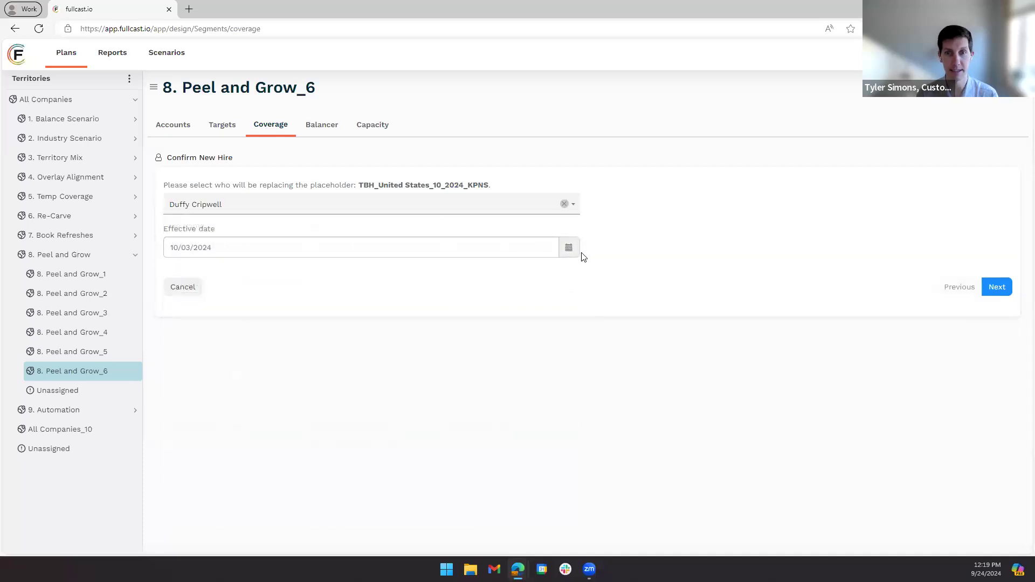
pyautogui.click(998, 290)
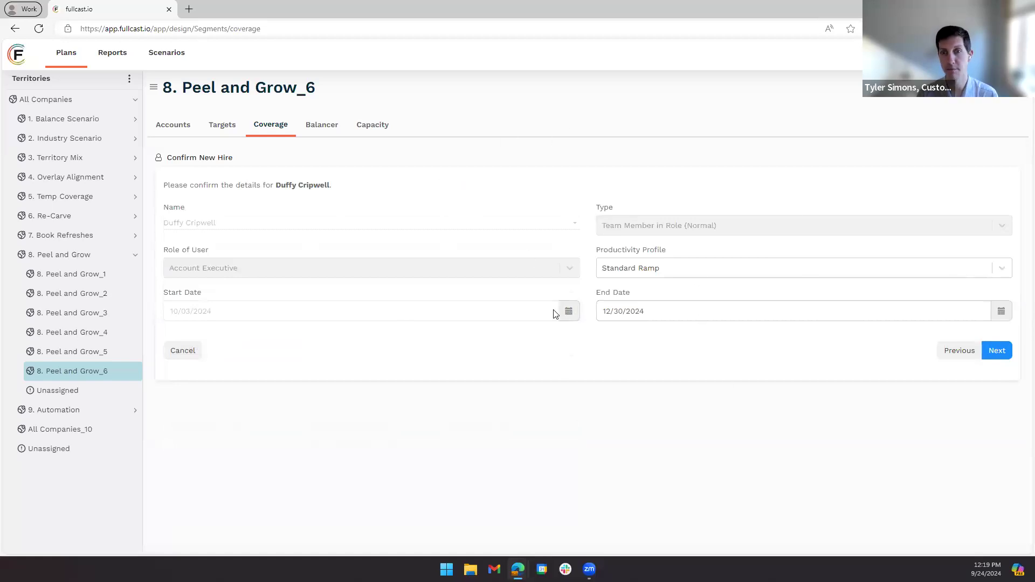
pyautogui.click(1004, 356)
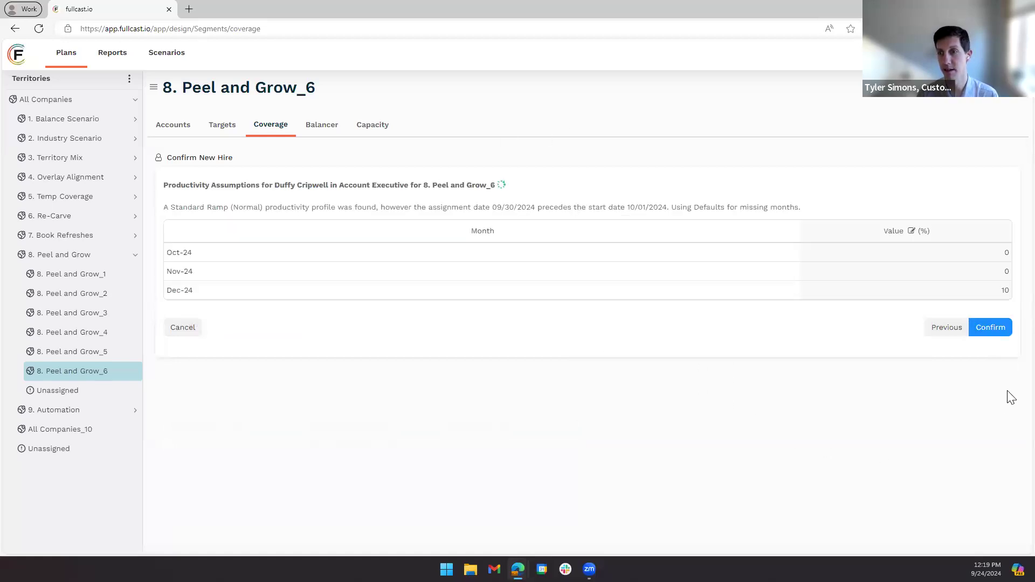
pyautogui.click(996, 331)
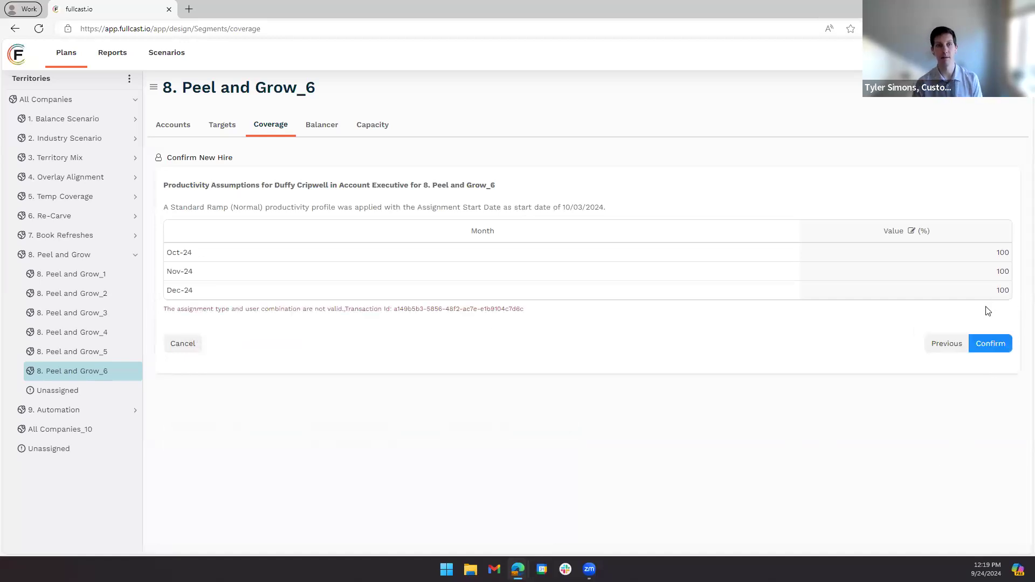
# - Try to confirm the same new hire with the productivity profile set to New Hire - Enterprise
pyautogui.click(946, 346)
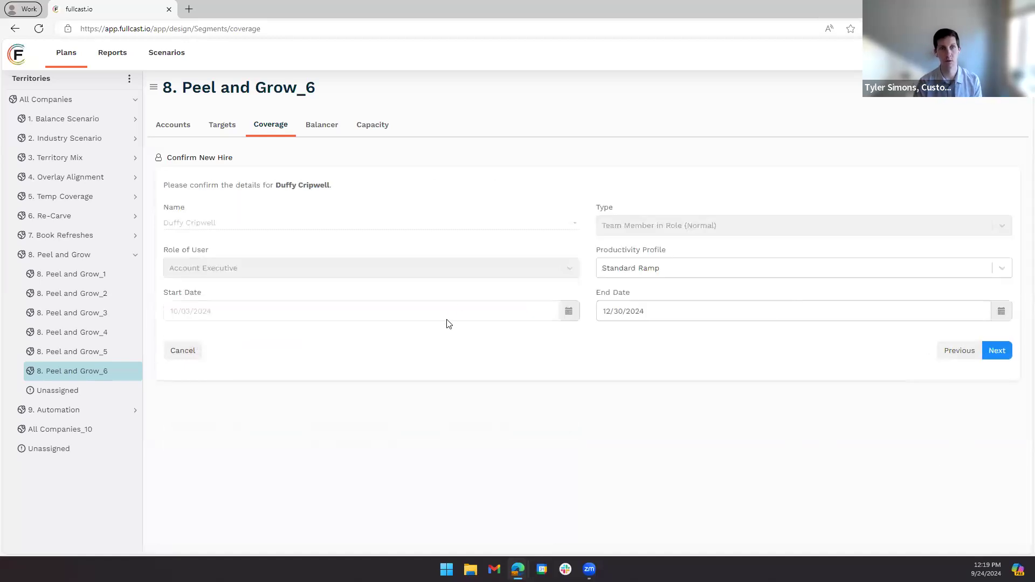
pyautogui.click(661, 268)
pyautogui.click(673, 315)
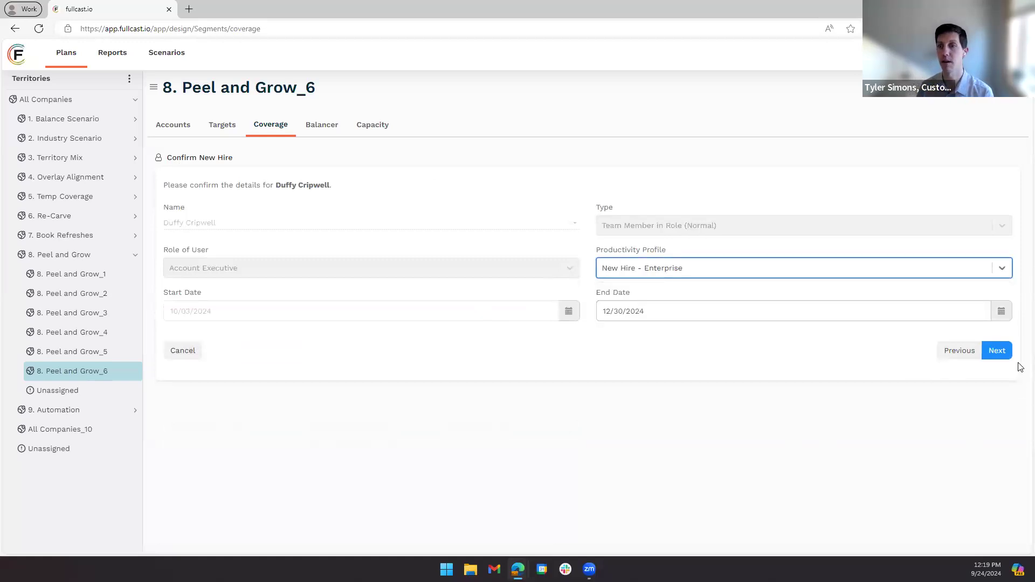
pyautogui.click(995, 353)
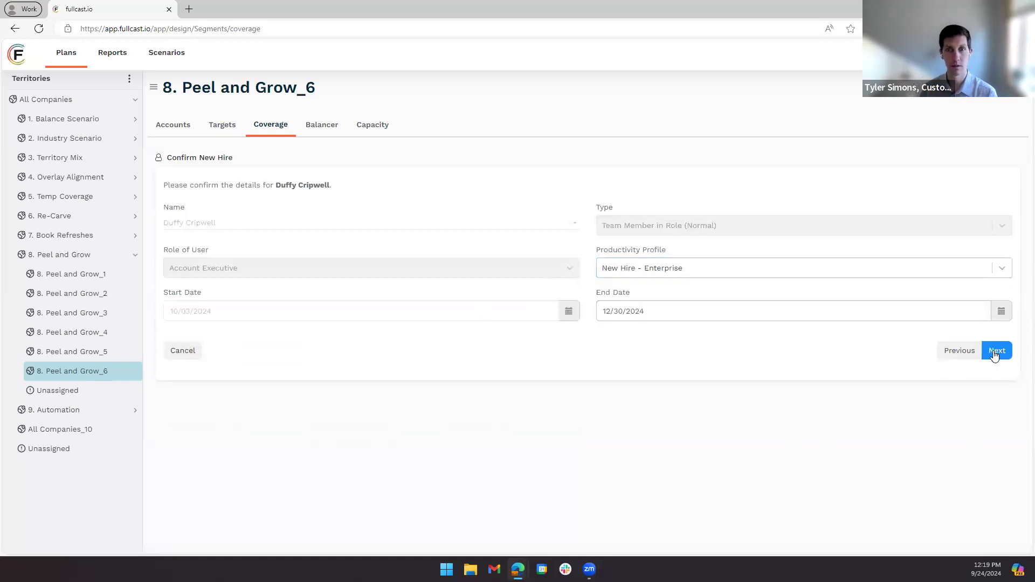
pyautogui.click(994, 328)
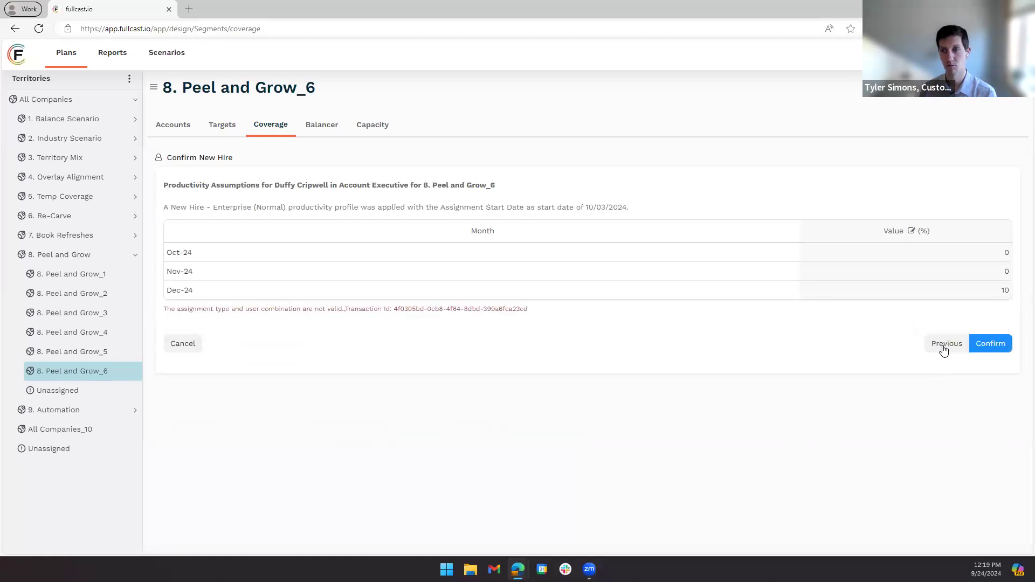
# - Try to confirm a different employee, a Sales Manager in Canada, as the placeholder's replacement, then cancel the new-hire confirmation
pyautogui.click(945, 349)
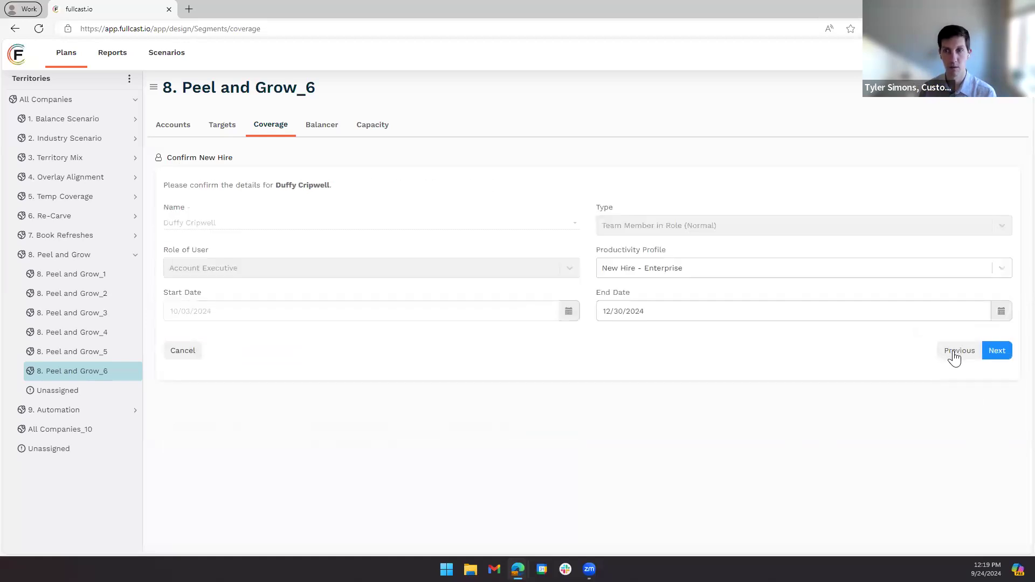
pyautogui.click(953, 353)
pyautogui.click(319, 206)
pyautogui.scroll(-5, 344, 370)
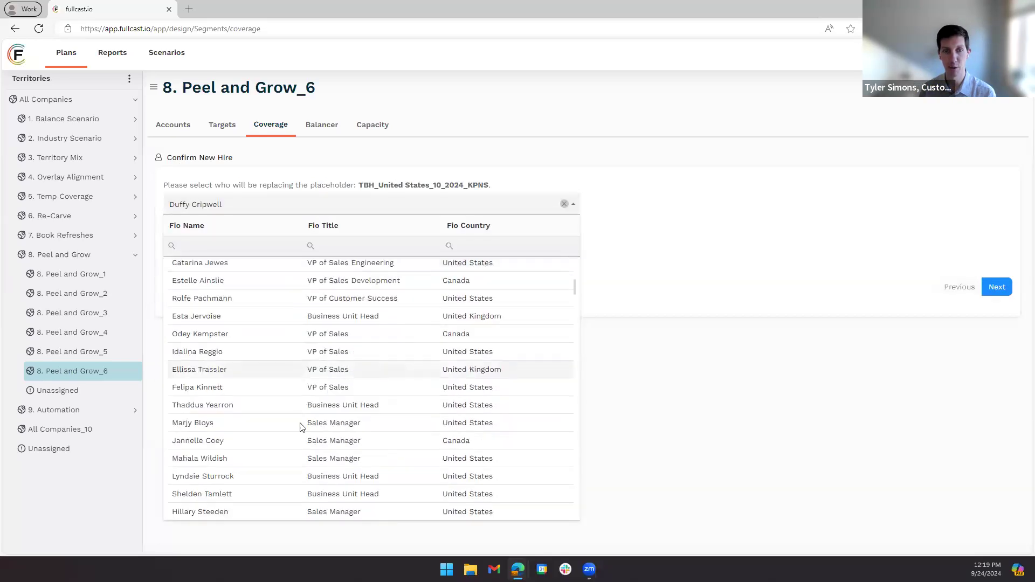
pyautogui.click(218, 443)
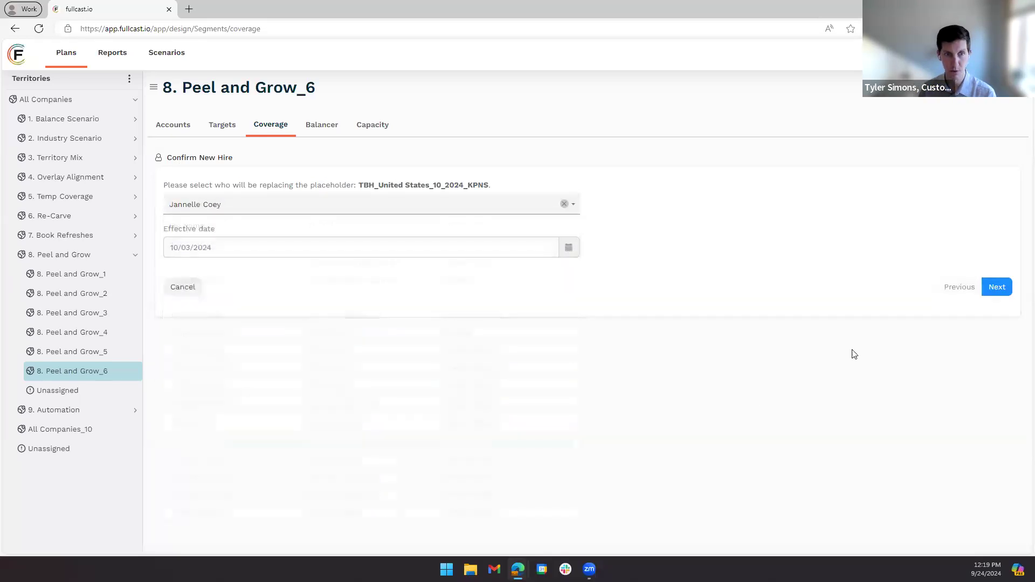
pyautogui.click(996, 288)
pyautogui.click(997, 353)
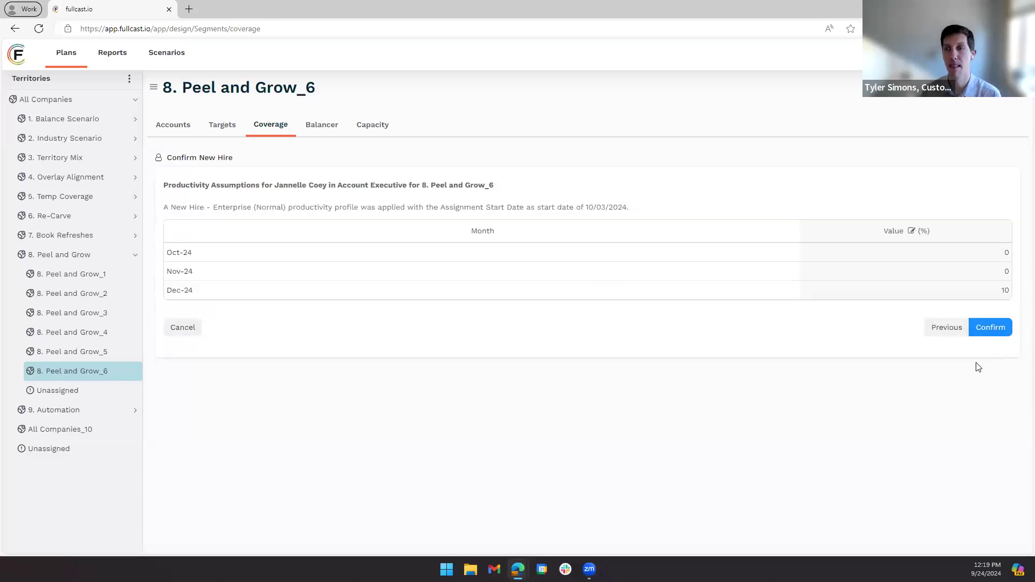
pyautogui.click(999, 328)
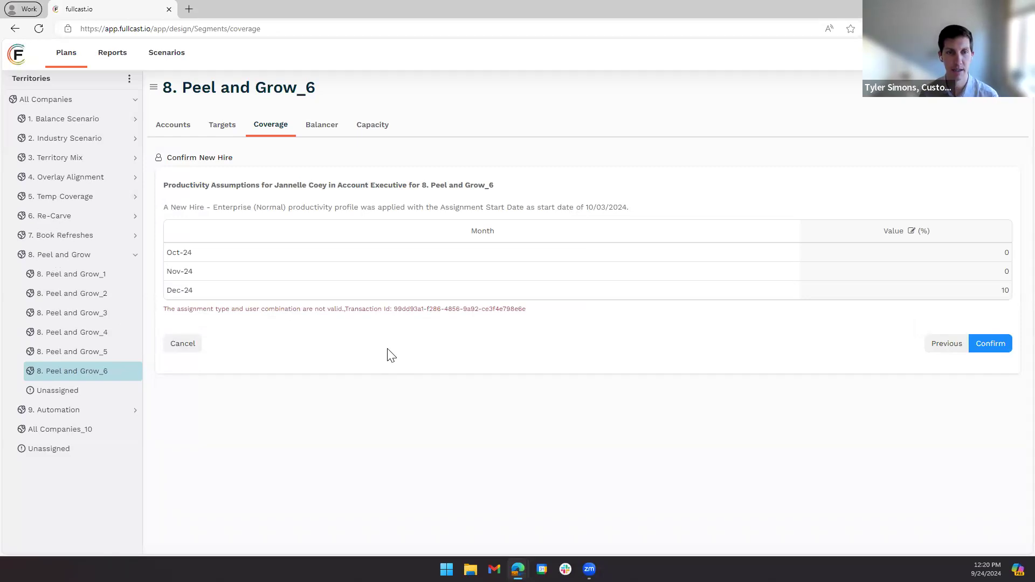
pyautogui.click(181, 345)
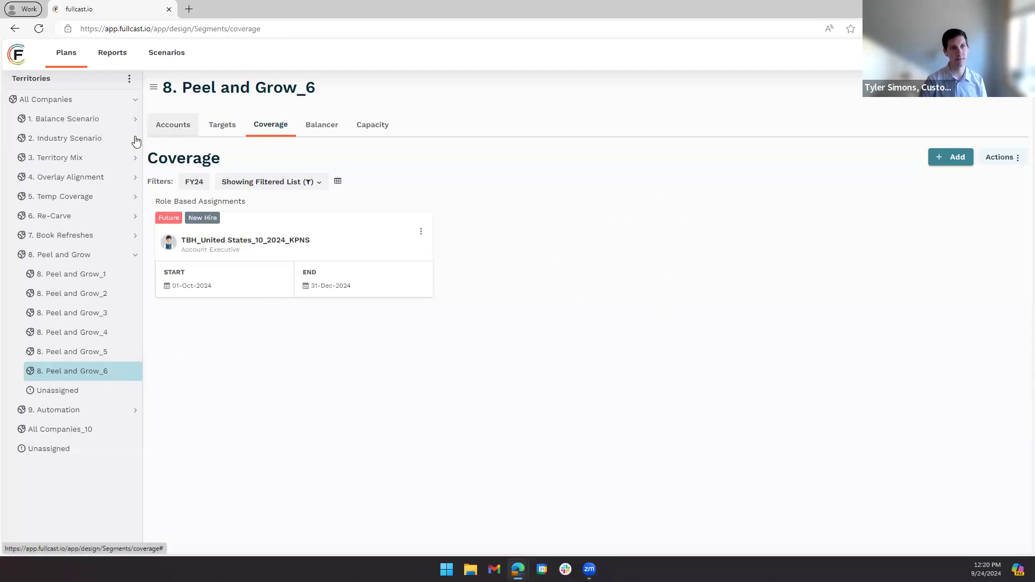
# - Rerun the rules for the 8. Peel and Grow hierarchy and approve the run
pyautogui.click(89, 257)
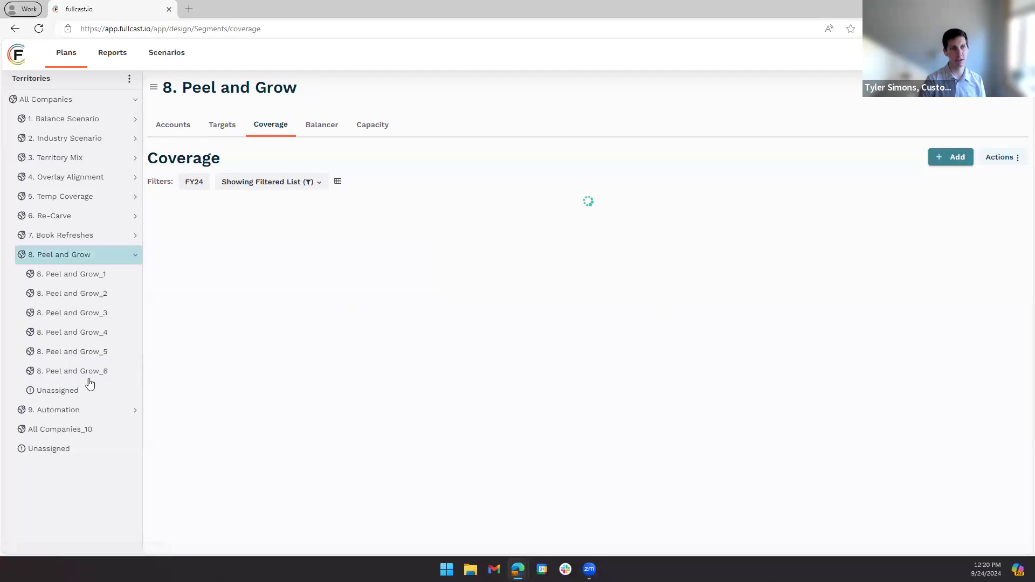
pyautogui.click(129, 79)
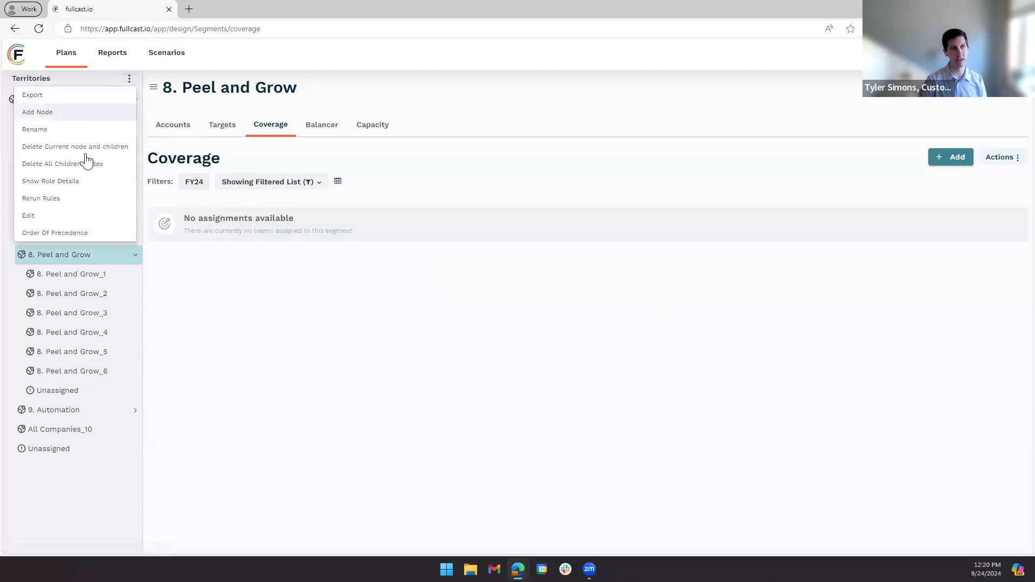
pyautogui.click(69, 198)
pyautogui.click(797, 231)
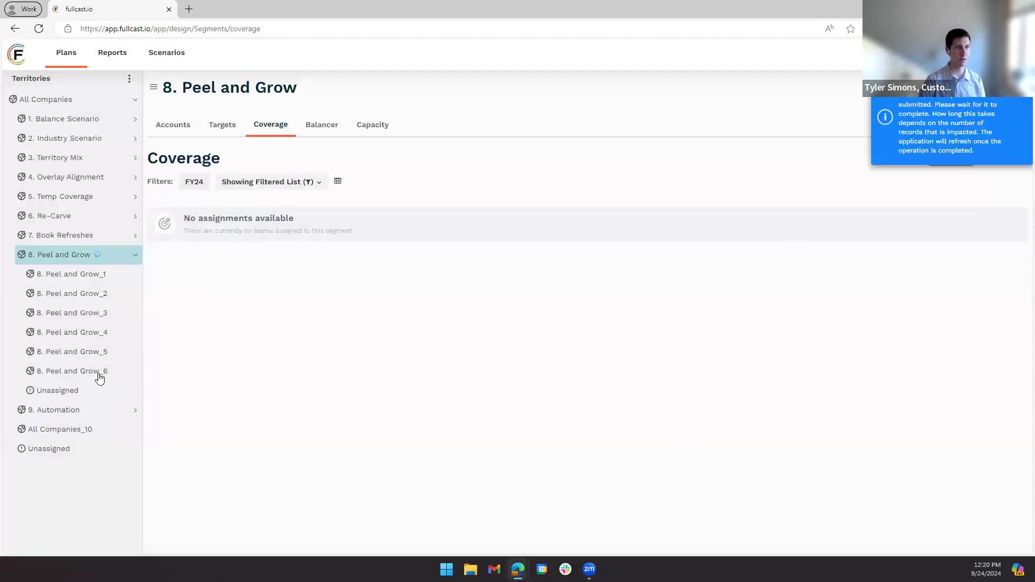
# - View the accounts of the 8. Peel and Grow_6 and 8. Peel and Grow_5 territories, then switch to the Google Slides deck
pyautogui.click(187, 123)
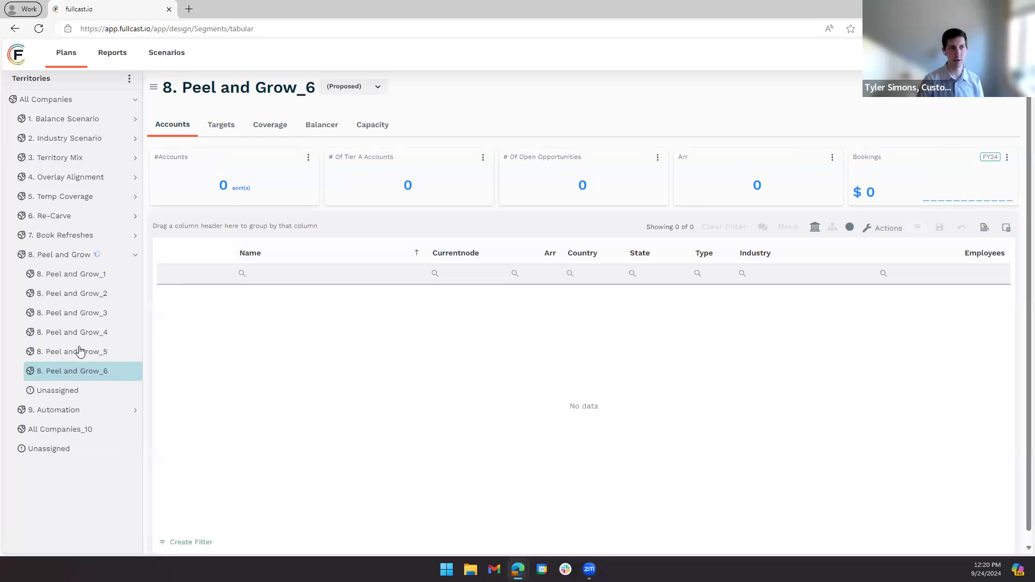
pyautogui.click(81, 352)
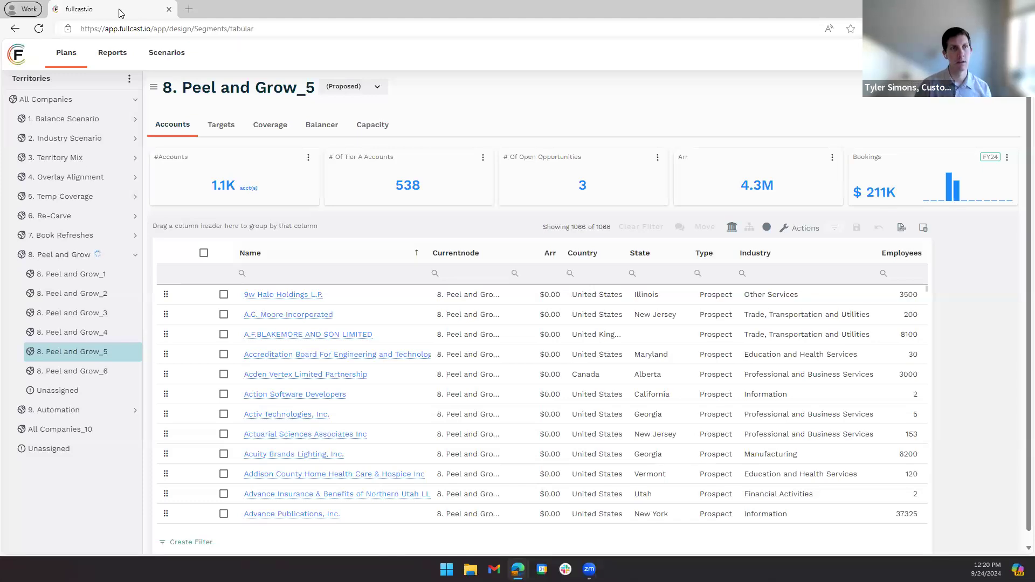
pyautogui.hotkey('alt', 'Tab')
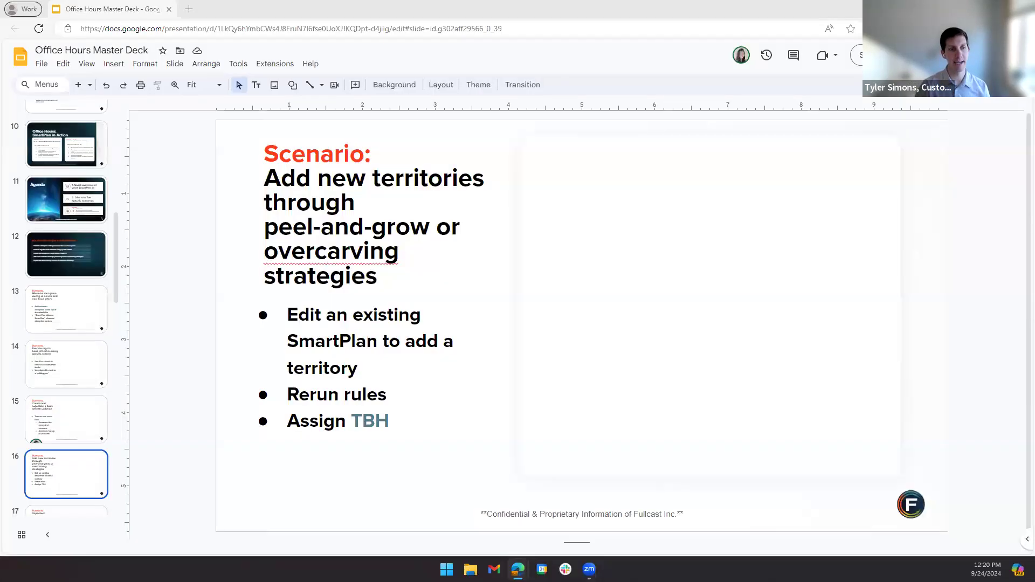
# - Show the deck's slide on implementing automated processes to enhance efficiency, then switch back to Fullcast
pyautogui.scroll(-3, 77, 390)
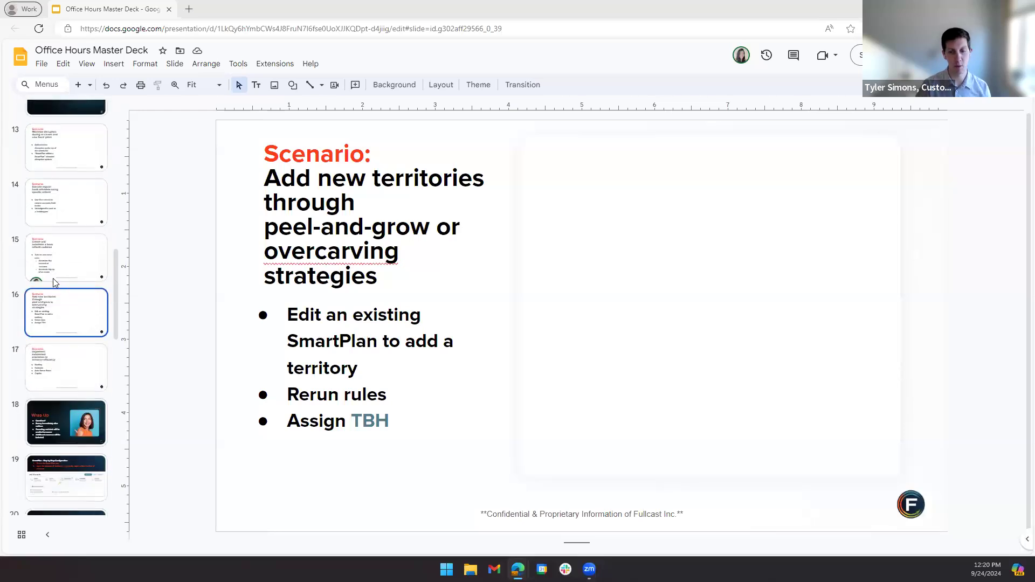
pyautogui.click(54, 367)
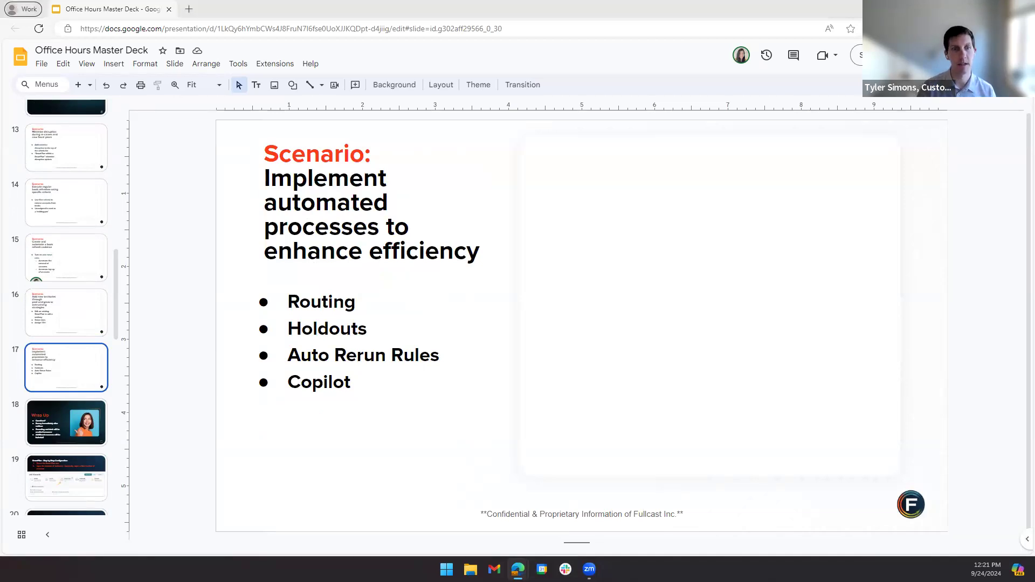
pyautogui.hotkey('alt', 'Tab')
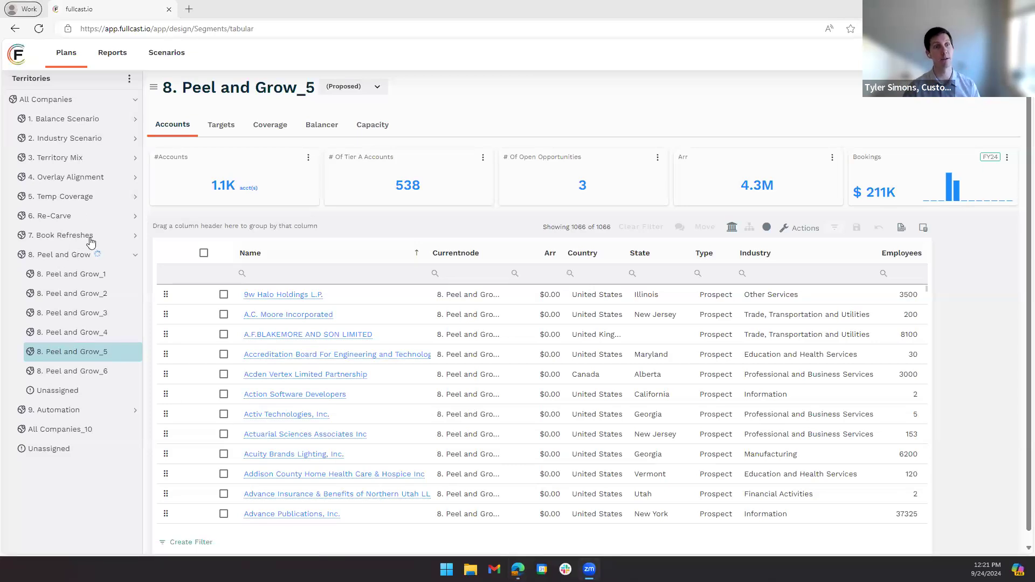
# - Review the balancing criteria and the account-treatment settings of the 9. Automation hierarchy in its edit view, then leave without changing anything
pyautogui.click(56, 411)
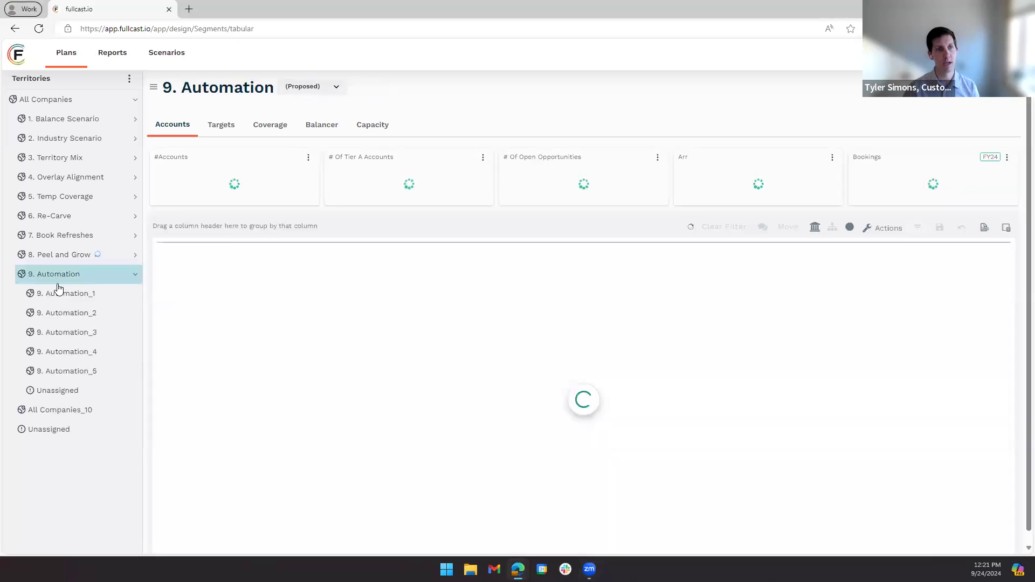
pyautogui.click(129, 81)
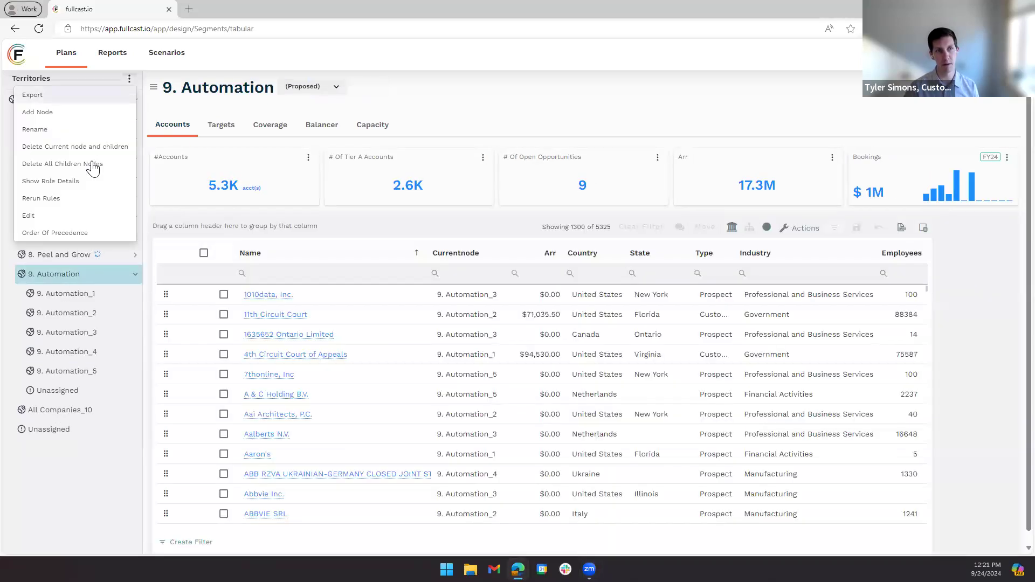
pyautogui.click(86, 220)
pyautogui.click(86, 216)
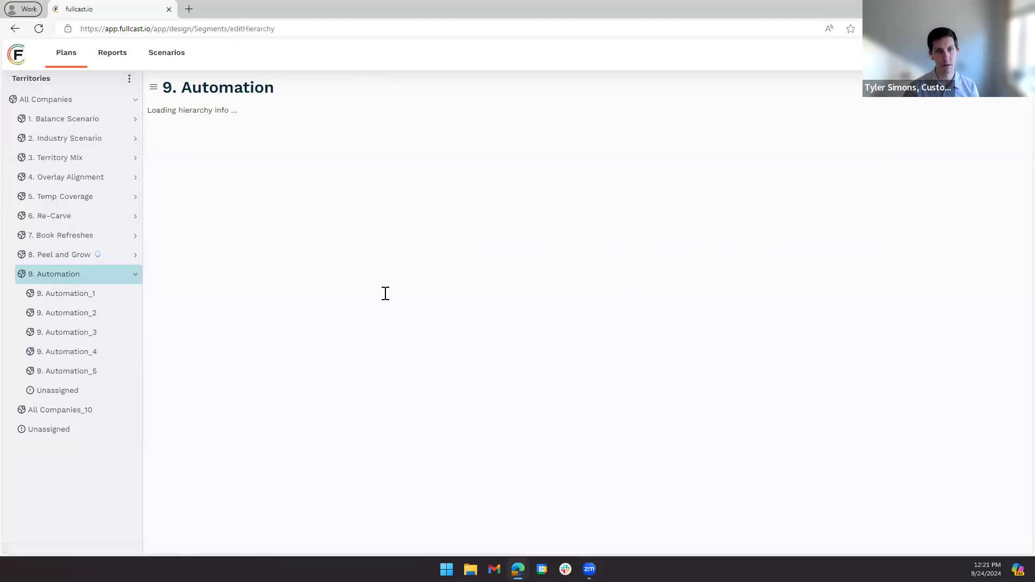
pyautogui.scroll(-4, 424, 357)
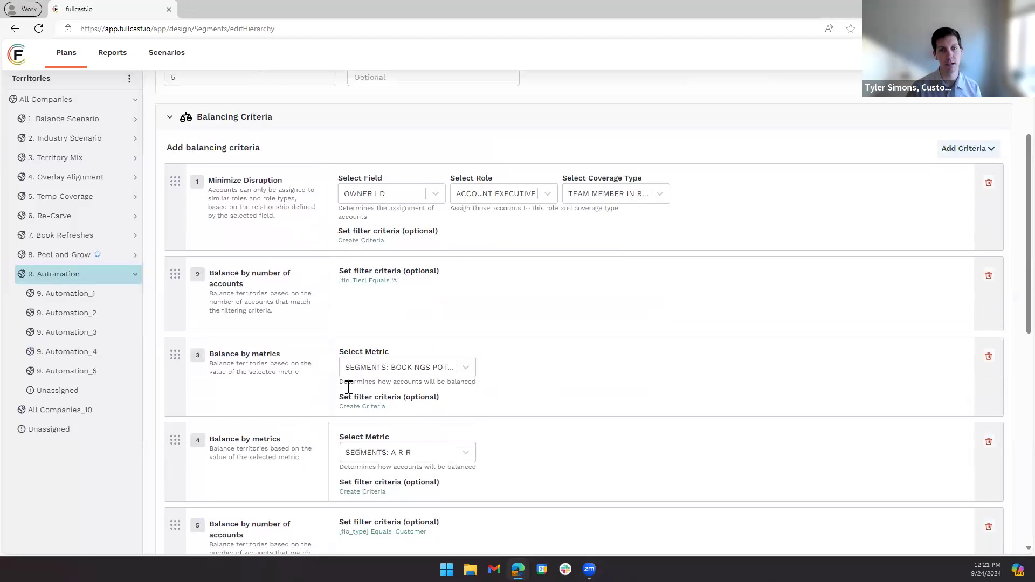
pyautogui.scroll(-4, 349, 387)
pyautogui.scroll(-5, 349, 387)
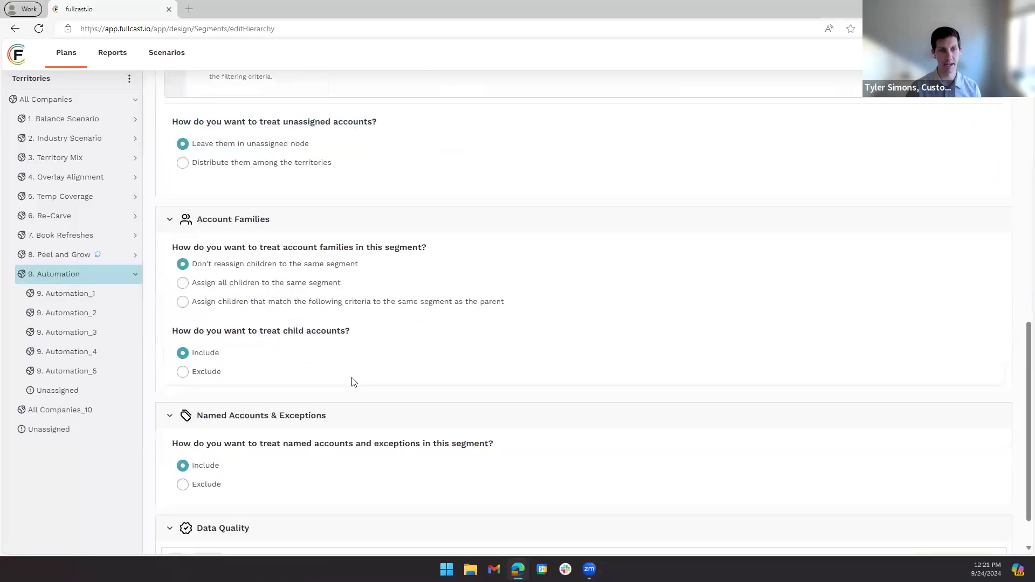
pyautogui.scroll(15, 444, 380)
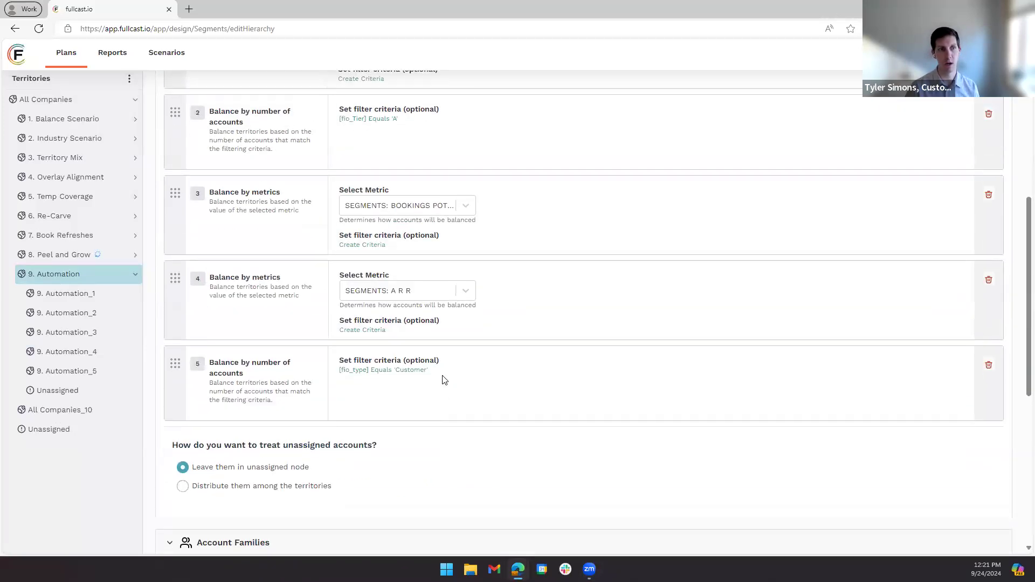
pyautogui.click(996, 132)
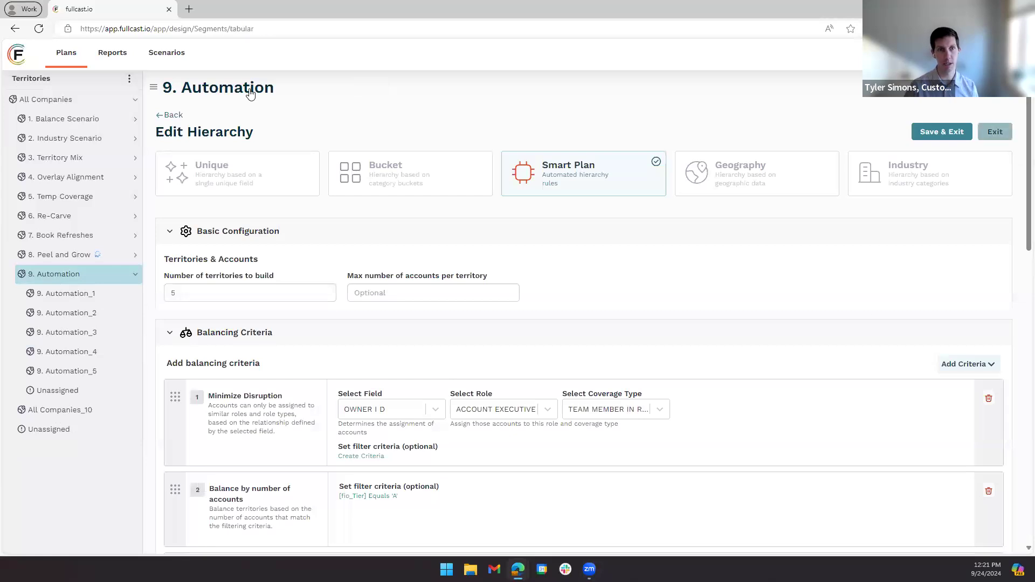
# - Duplicate the Fullcast browser tab and open the policies managed by territory in the copy
pyautogui.rightClick(112, 10)
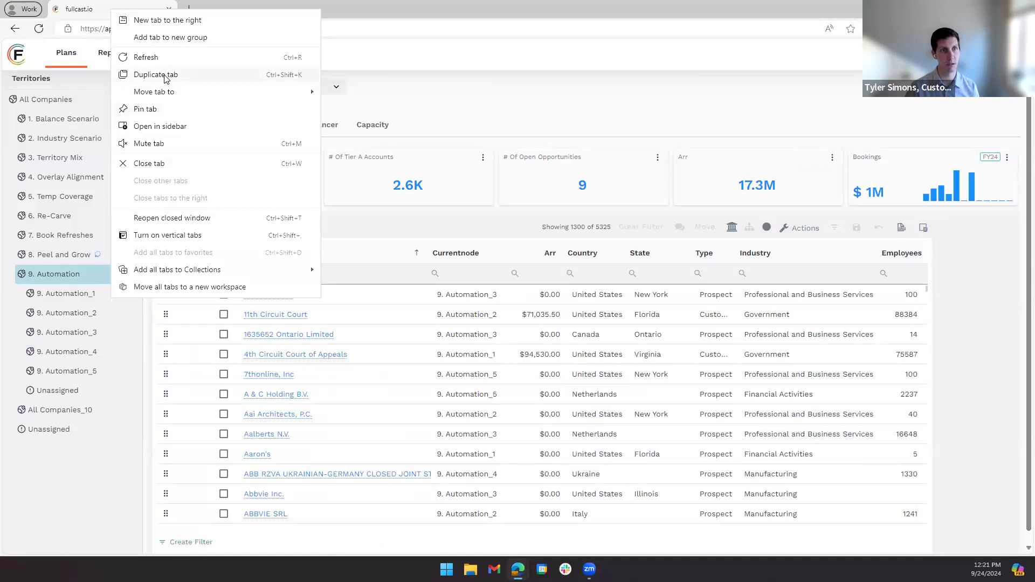
pyautogui.click(165, 76)
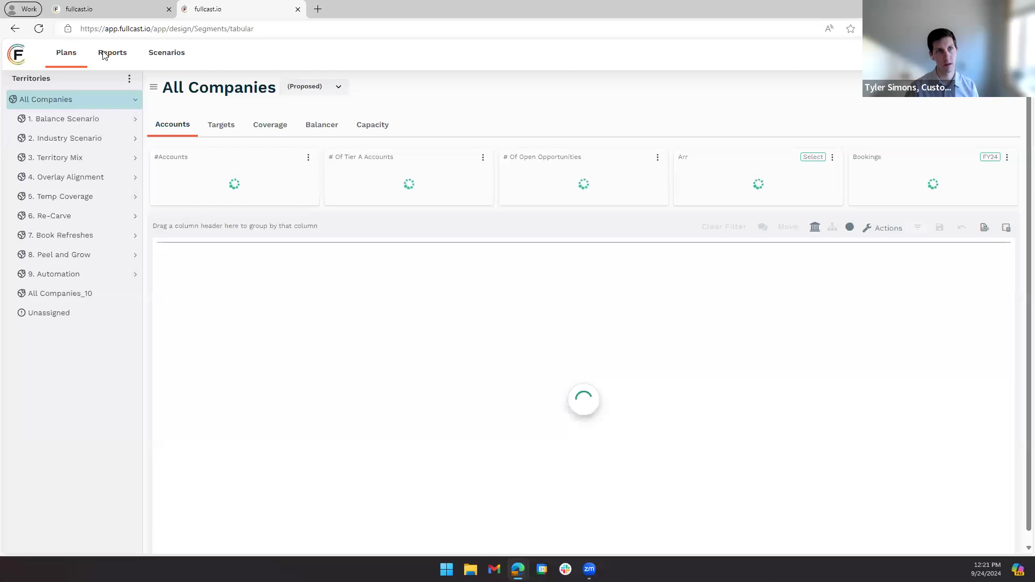
pyautogui.click(70, 61)
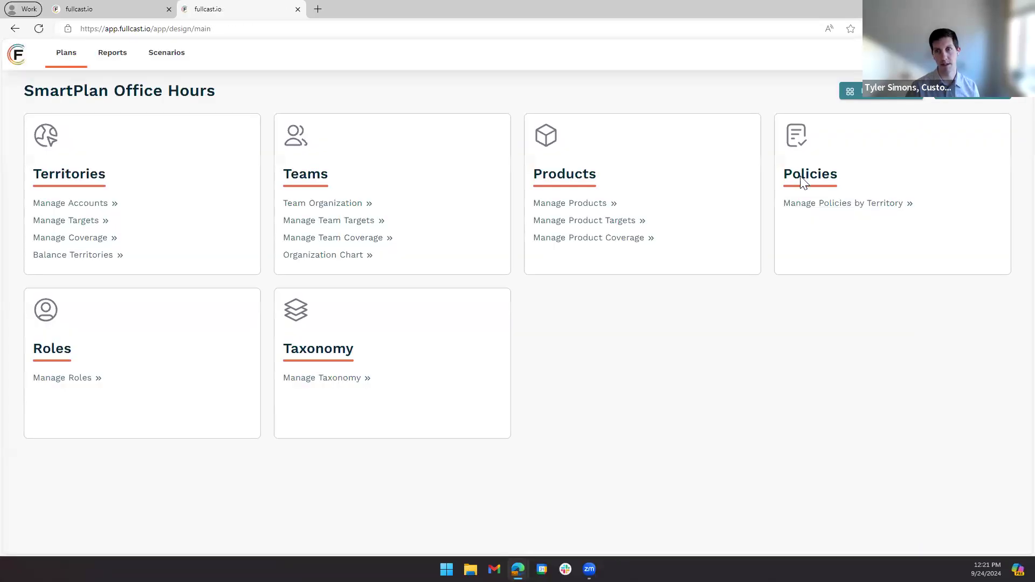
pyautogui.click(812, 205)
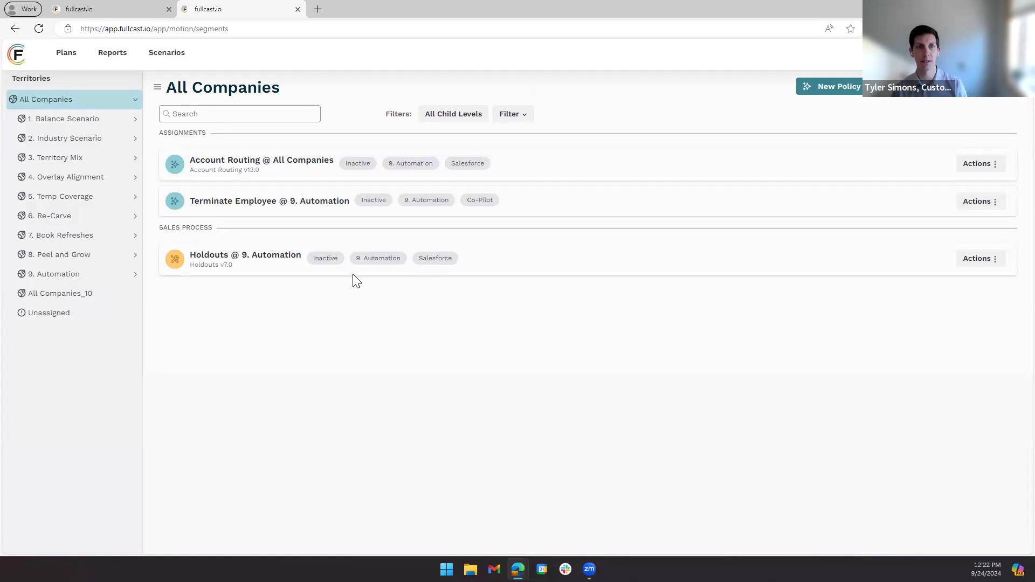
# - Open the Account Routing @ All Companies policy of the 9. Automation territory for editing
pyautogui.click(80, 275)
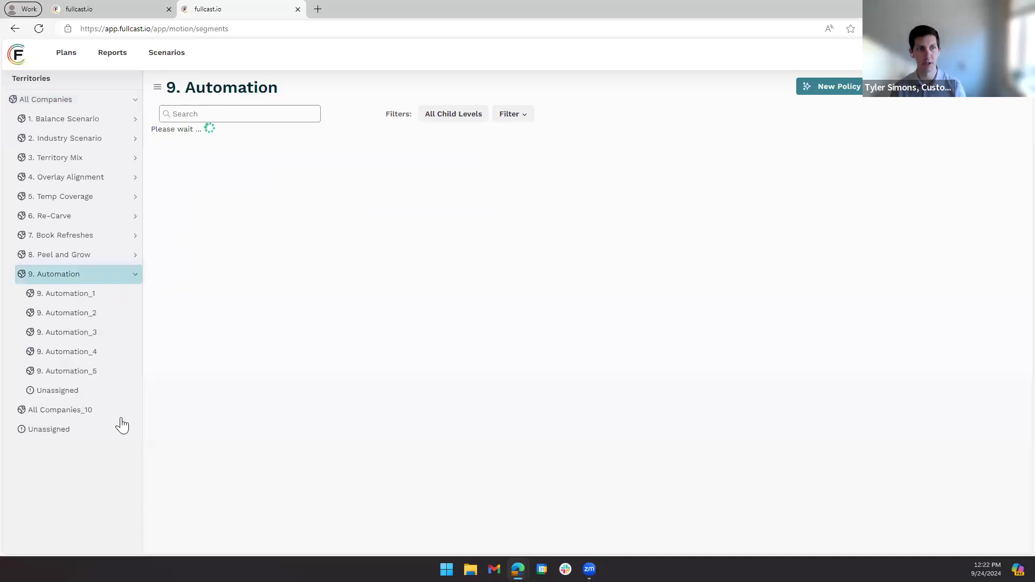
pyautogui.moveTo(187, 160); pyautogui.dragTo(331, 185)
pyautogui.click(980, 164)
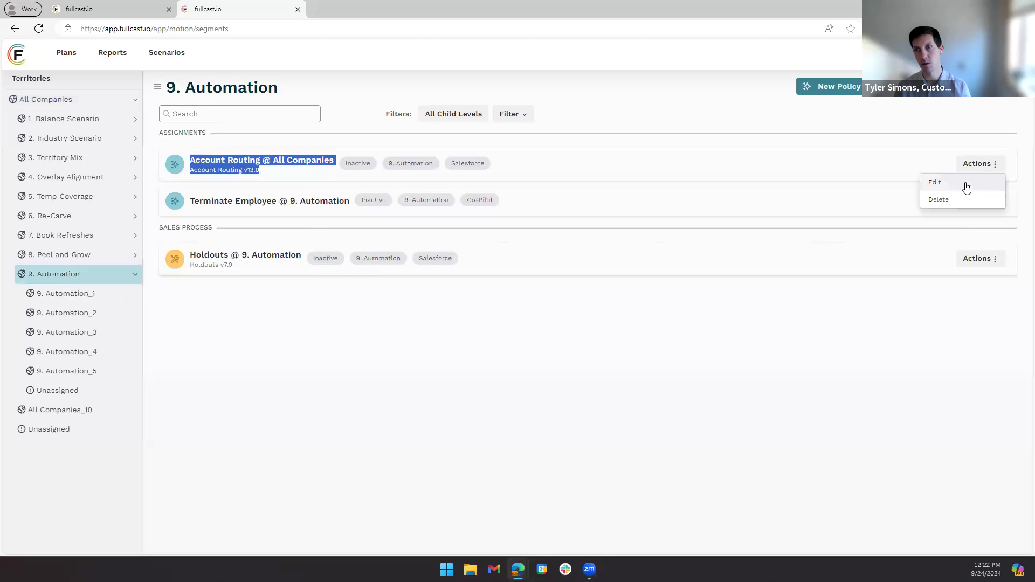
pyautogui.click(965, 182)
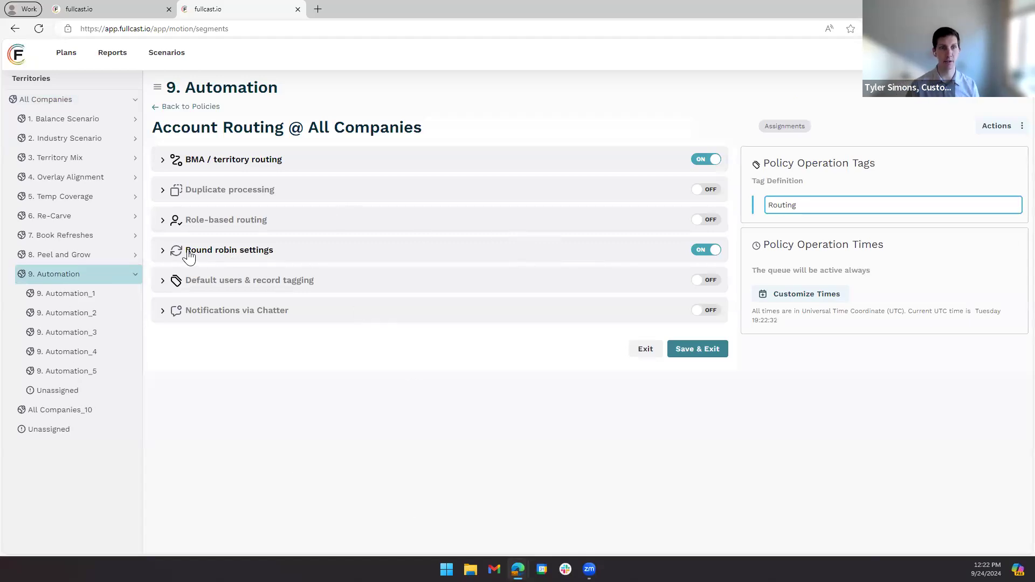
# - Examine the policy's round robin settings, including the participating territories and the role that receives the routed accounts
pyautogui.click(163, 256)
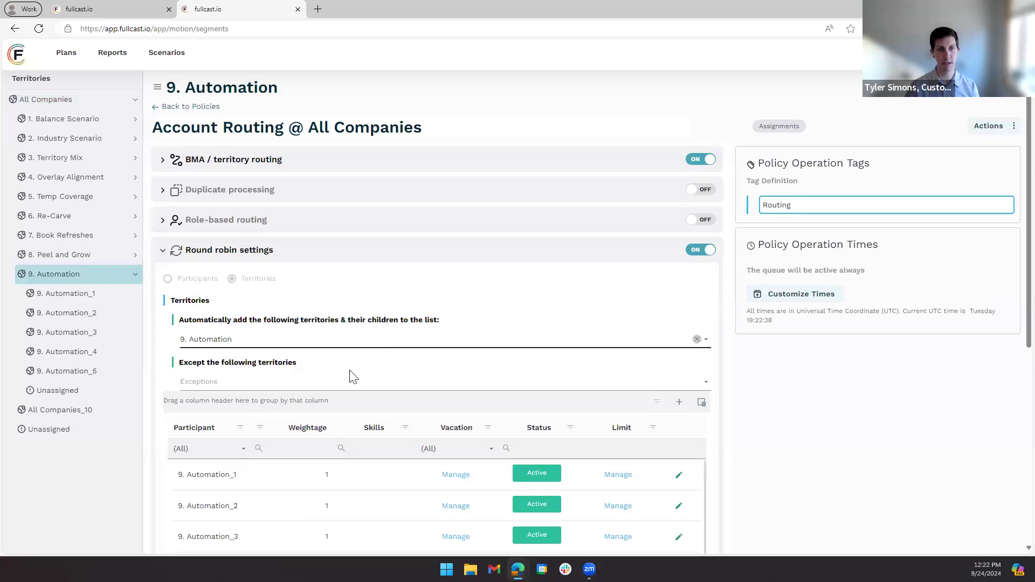
pyautogui.scroll(-3, 351, 376)
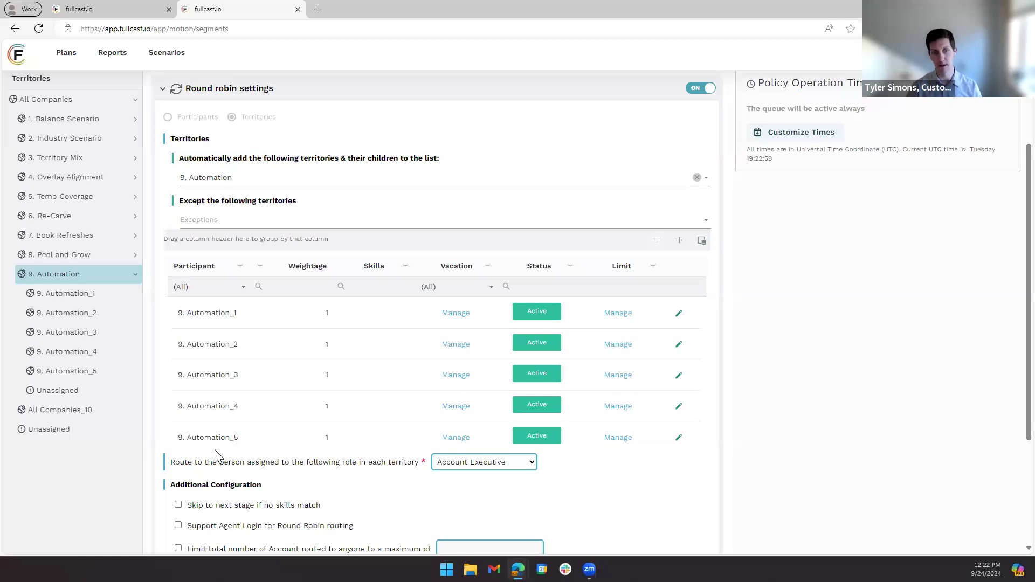
pyautogui.moveTo(180, 462); pyautogui.dragTo(412, 458)
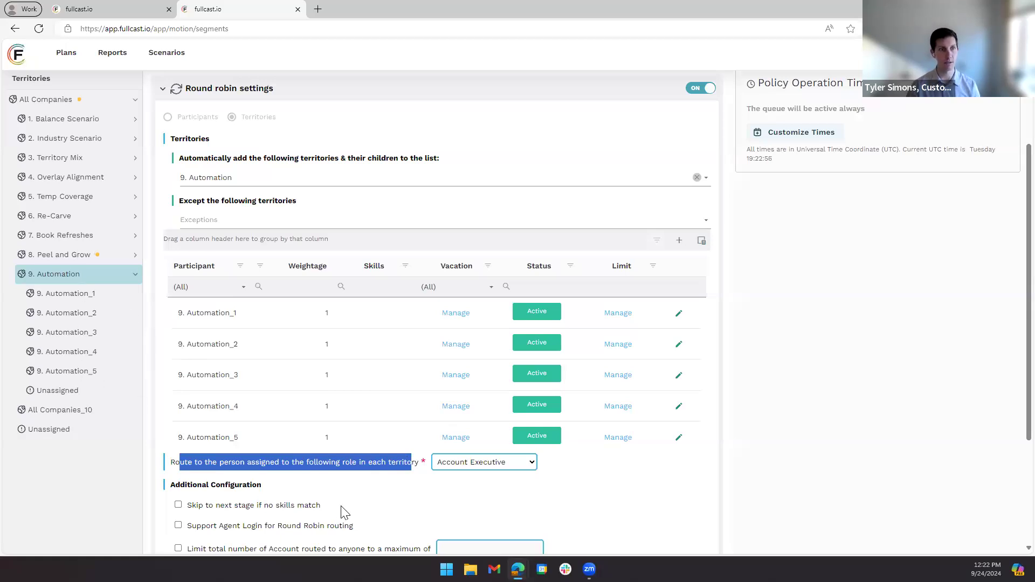
# - Show the coverage of the 9. Automation_1 territory in the original browser tab and reset its assignment filter
pyautogui.click(110, 13)
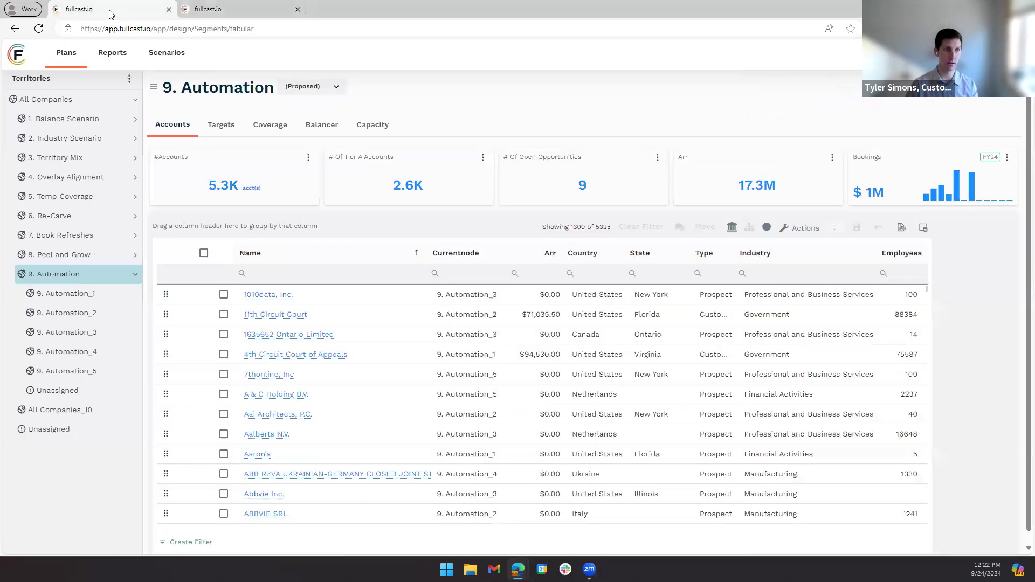
pyautogui.click(73, 296)
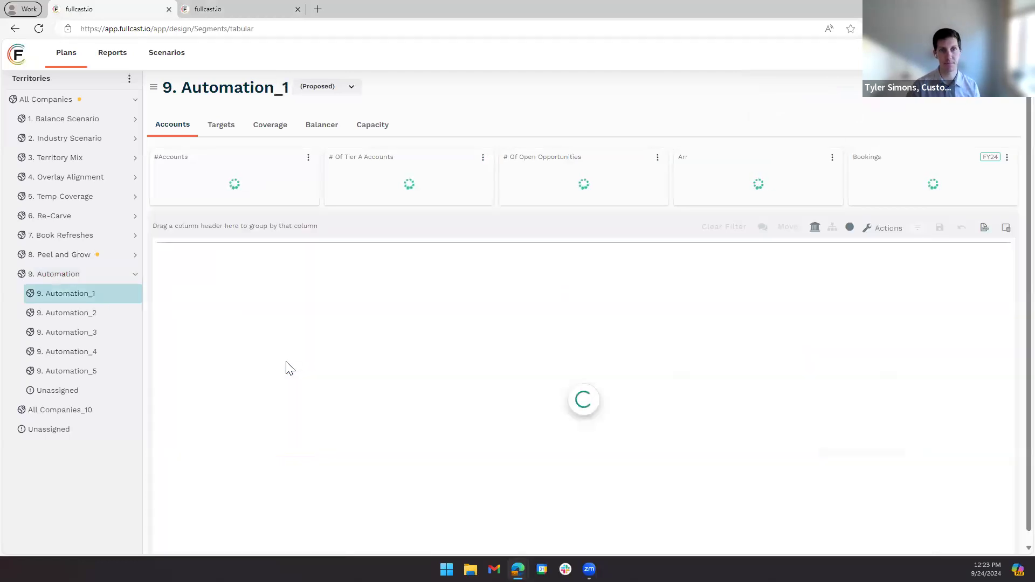
pyautogui.click(271, 125)
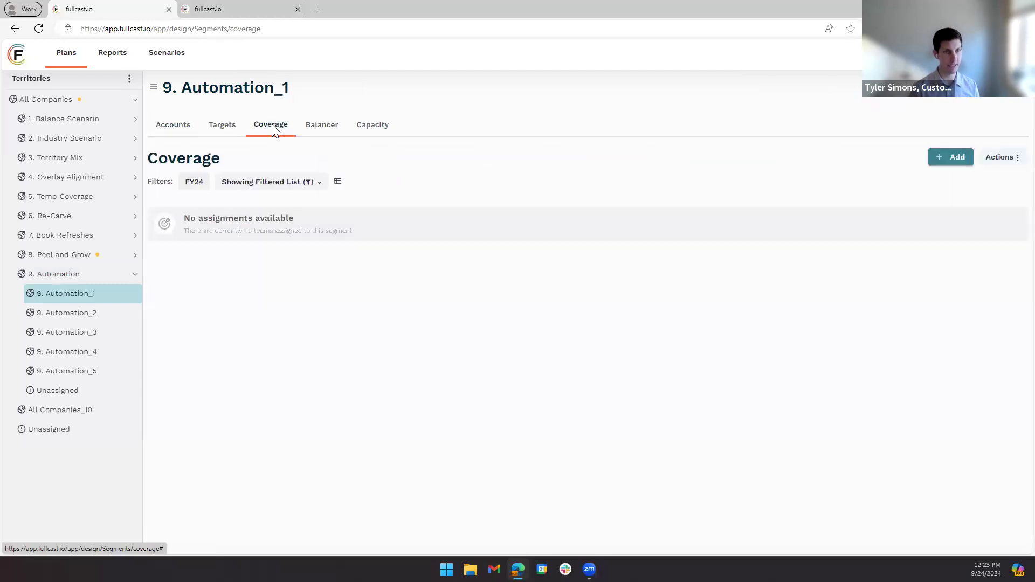
pyautogui.click(296, 186)
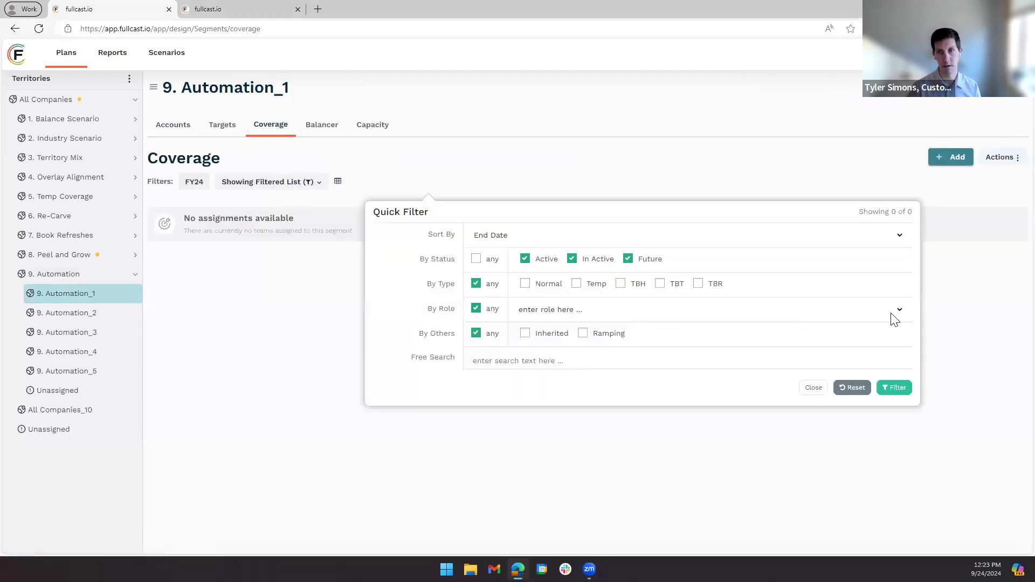
pyautogui.click(856, 389)
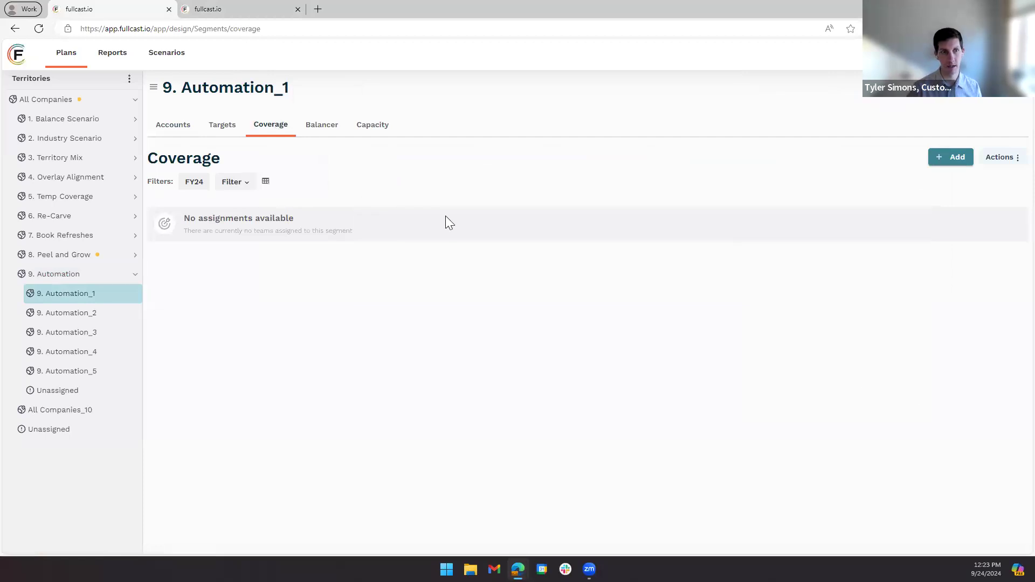
# - Add a coverage assignment to 9. Automation_1, giving a Sales Development Rep from the United States the Account Executive role
pyautogui.click(956, 161)
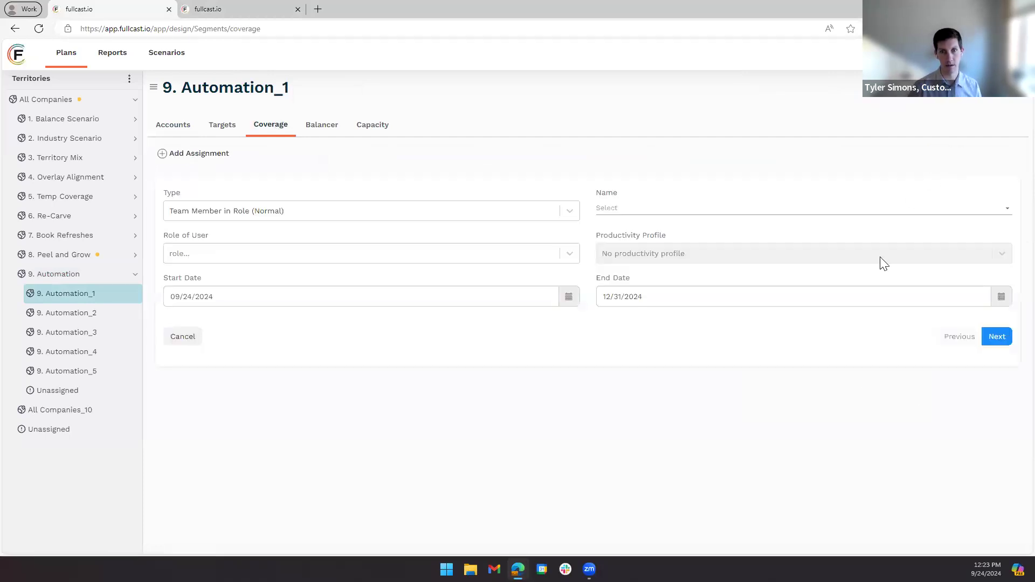
pyautogui.click(727, 211)
pyautogui.click(662, 305)
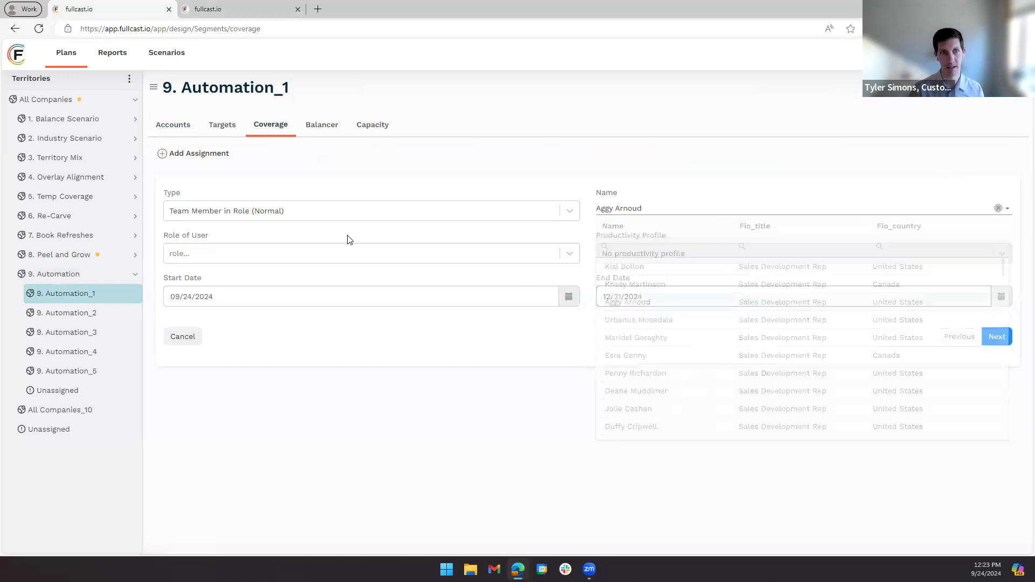
pyautogui.click(272, 255)
pyautogui.click(254, 279)
pyautogui.click(1005, 340)
pyautogui.click(995, 354)
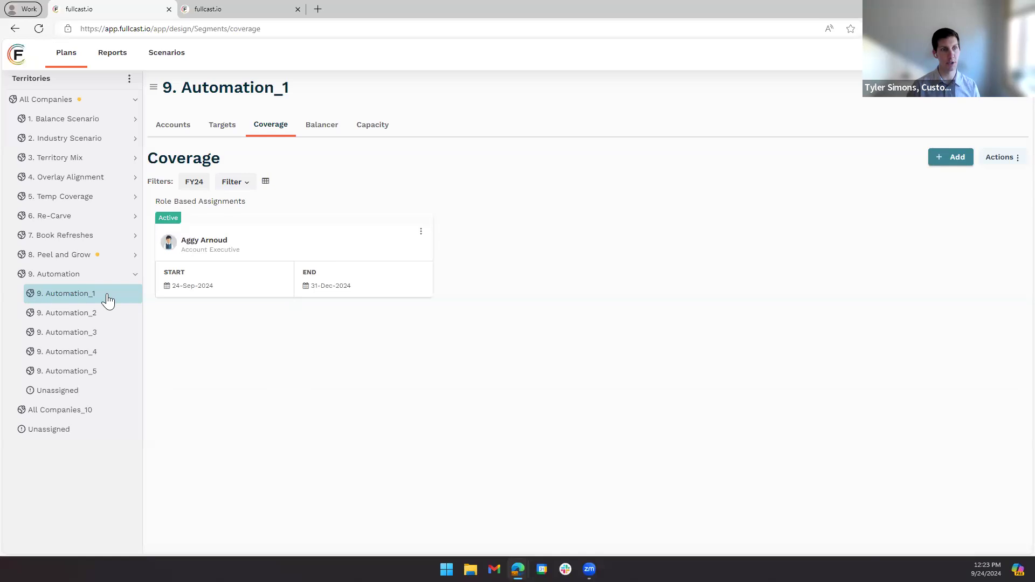
# - Compare the coverage of the 9. Automation_2 territory with that of 9. Automation_1
pyautogui.click(90, 317)
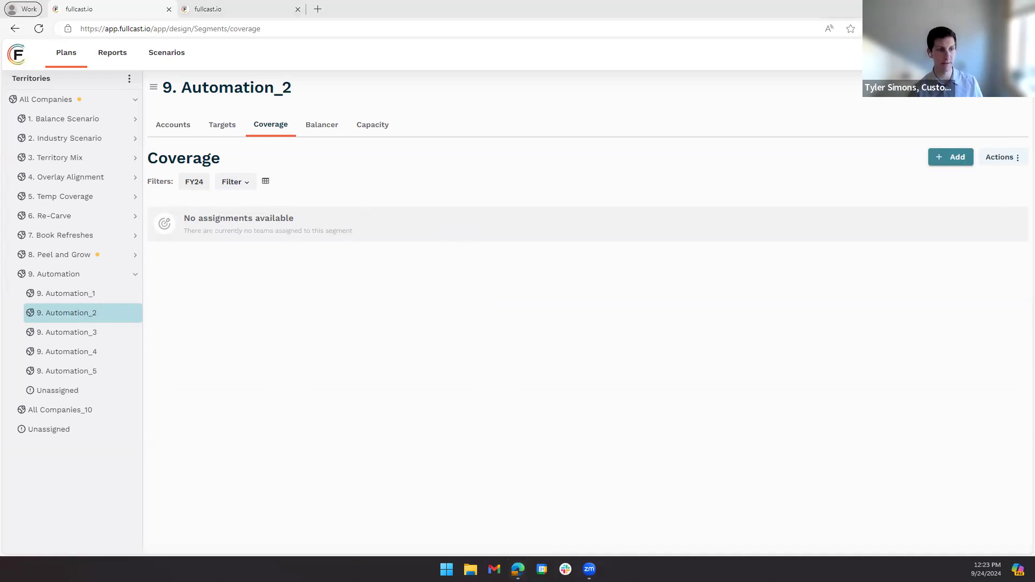
pyautogui.click(483, 393)
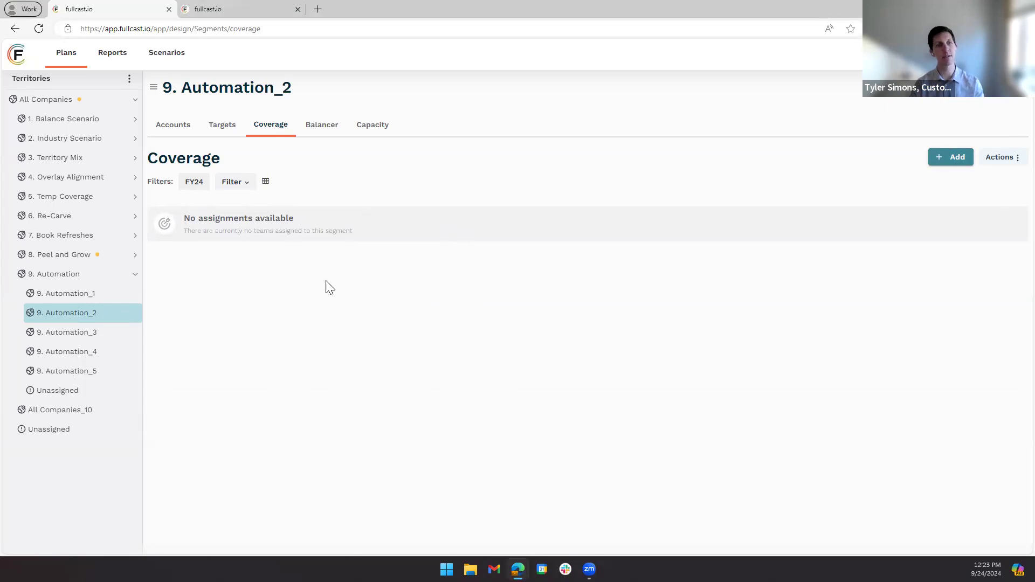
pyautogui.click(70, 295)
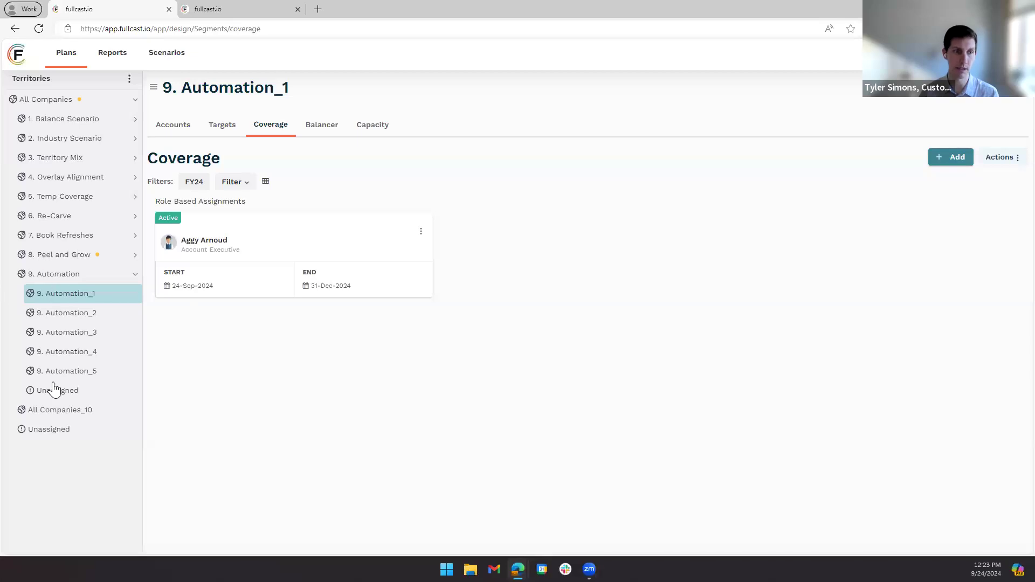
# - Return to the 9. Automation policies in the second browser tab and open the Terminate Employee policy for editing
pyautogui.click(216, 8)
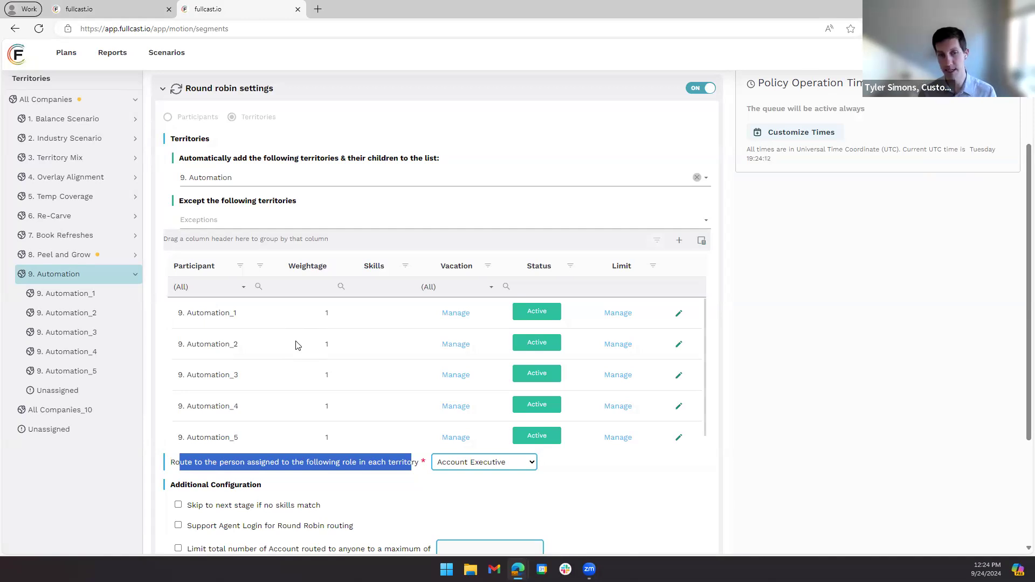
pyautogui.scroll(3, 446, 231)
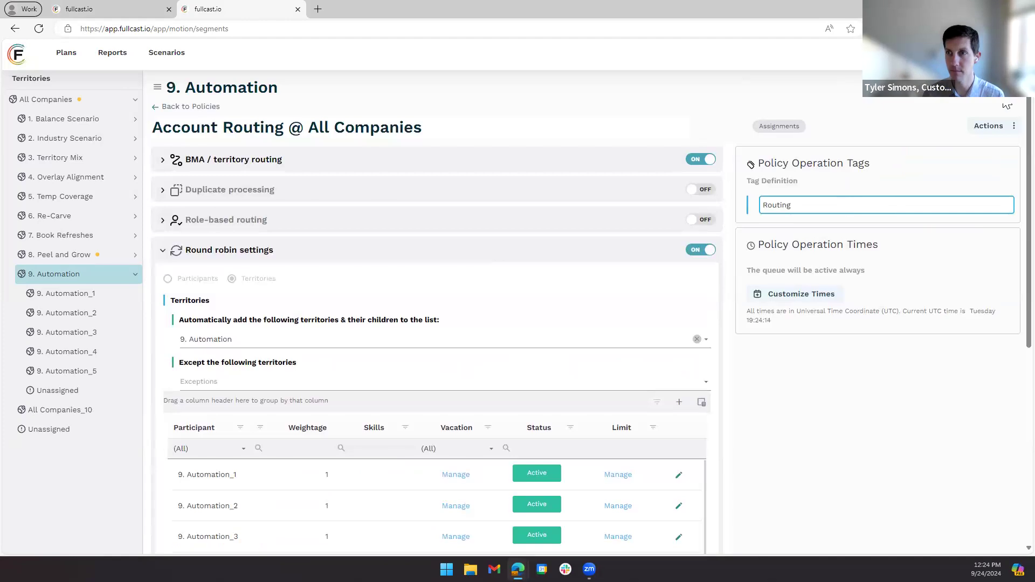
pyautogui.click(169, 107)
pyautogui.moveTo(204, 201); pyautogui.dragTo(240, 201)
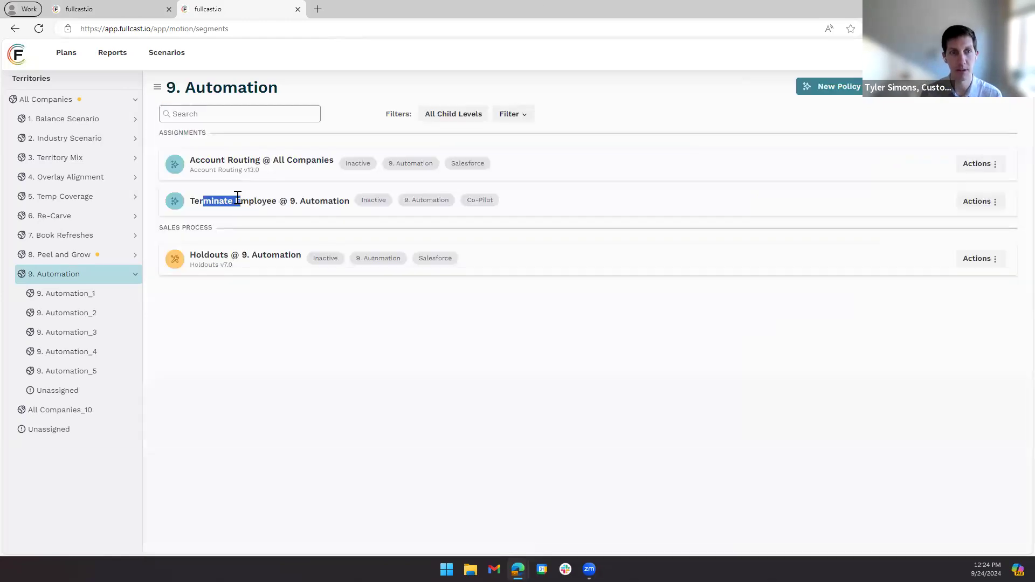
pyautogui.click(980, 203)
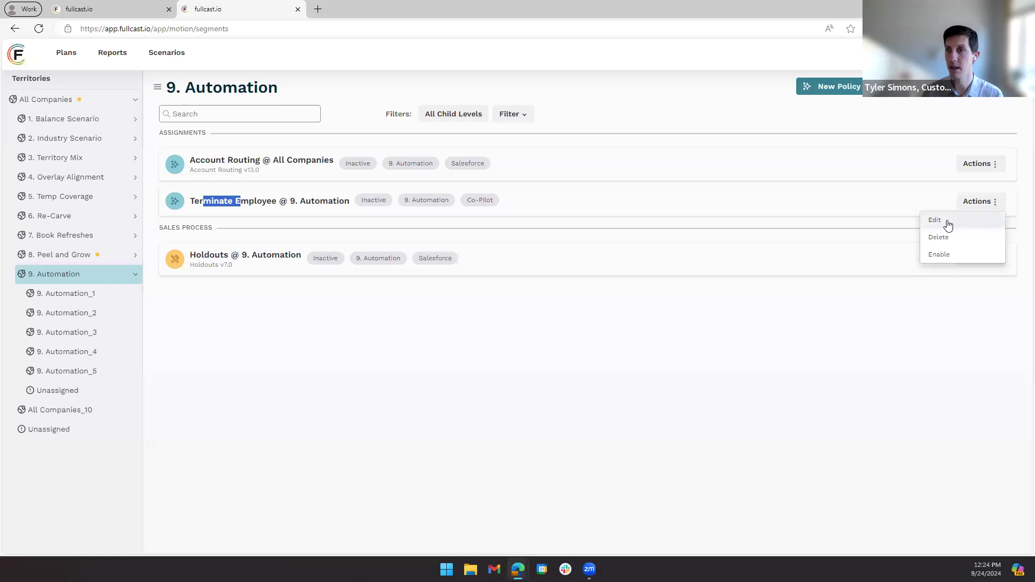
pyautogui.click(947, 222)
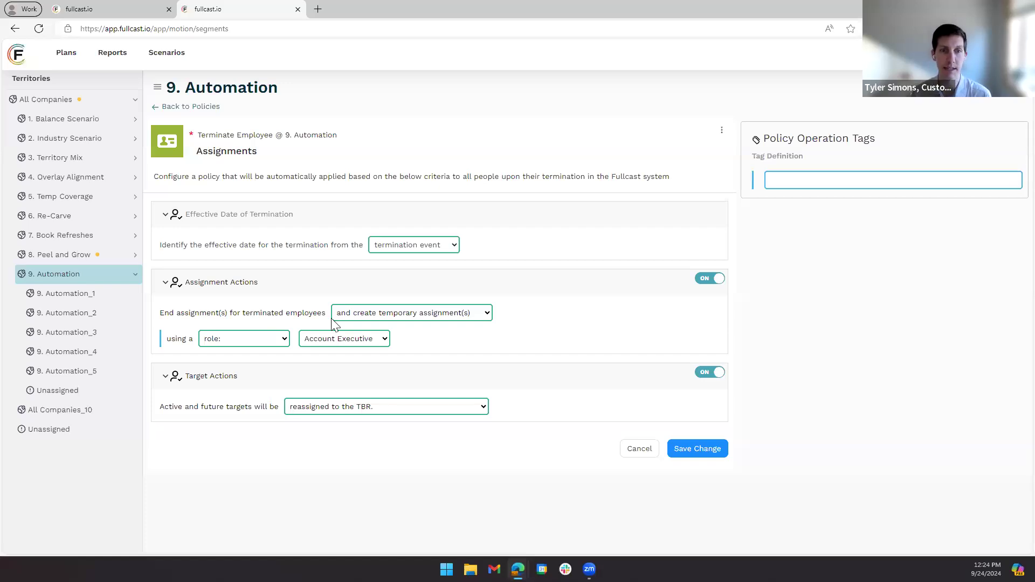
# - Review the Terminate Employee policy's options for ending assignments, choosing the replacement and handling targets, and return to the policies without saving
pyautogui.click(457, 319)
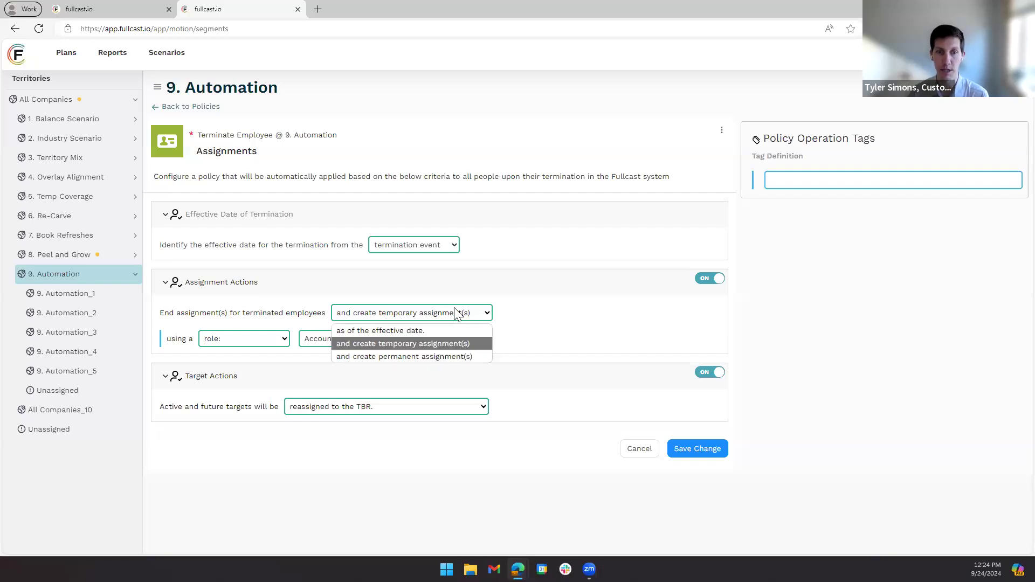
pyautogui.click(568, 314)
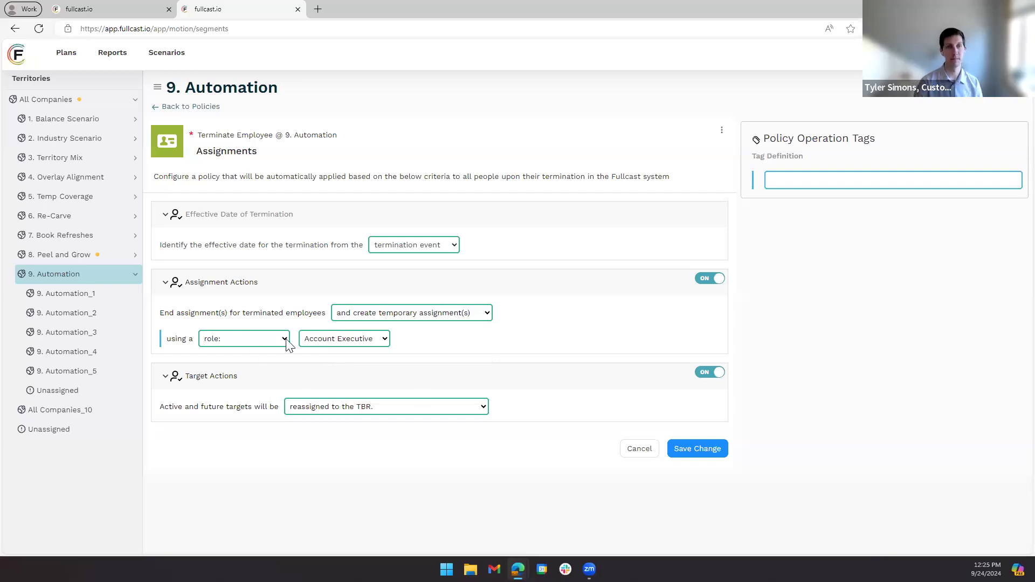
pyautogui.click(264, 339)
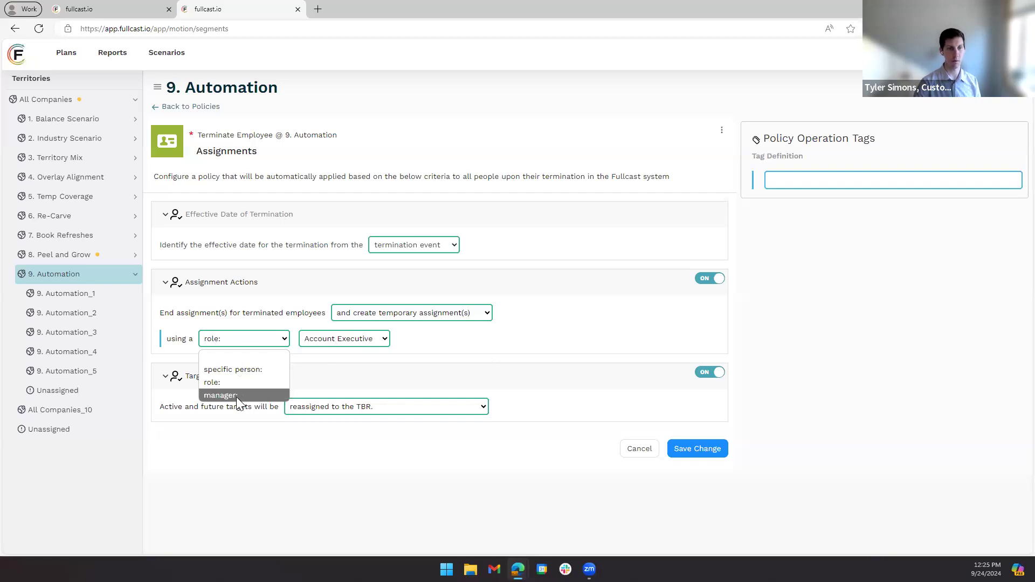
pyautogui.click(615, 328)
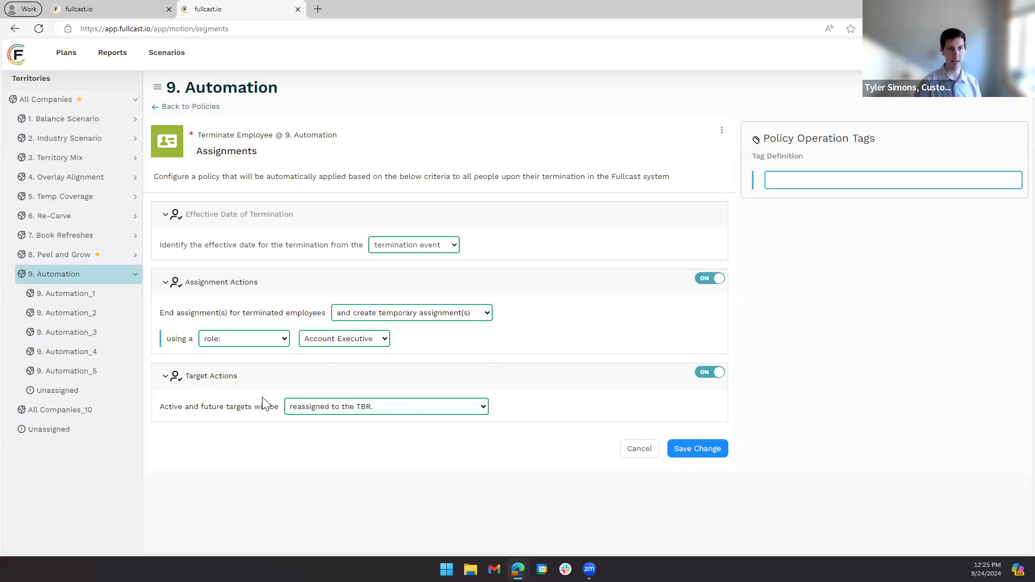
pyautogui.click(384, 409)
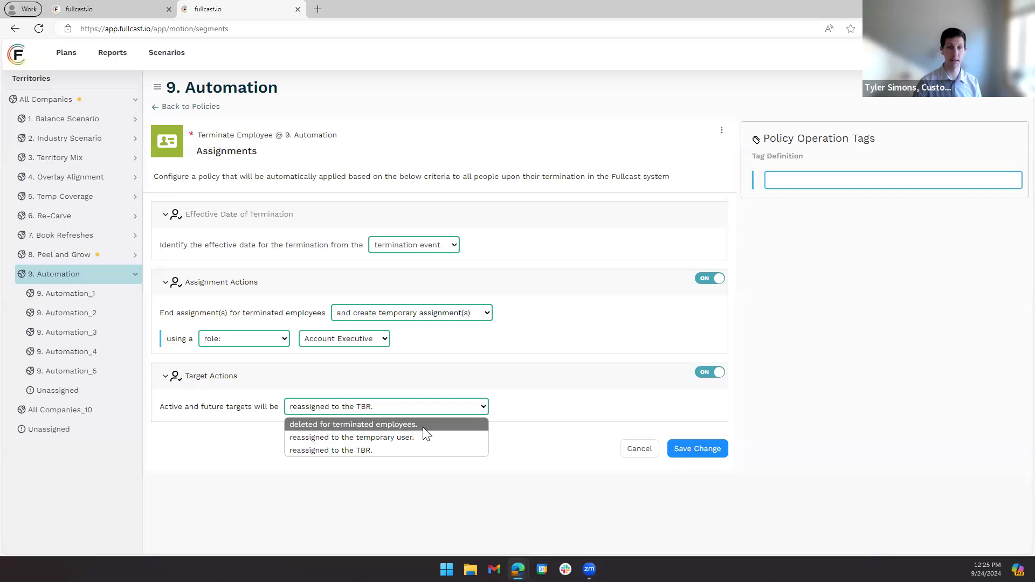
pyautogui.click(549, 413)
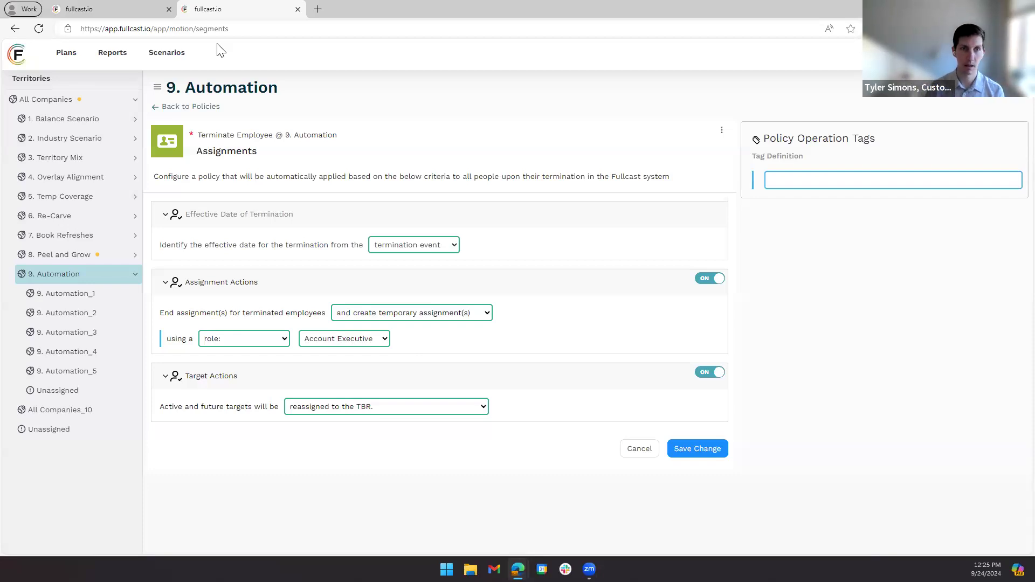
pyautogui.click(175, 107)
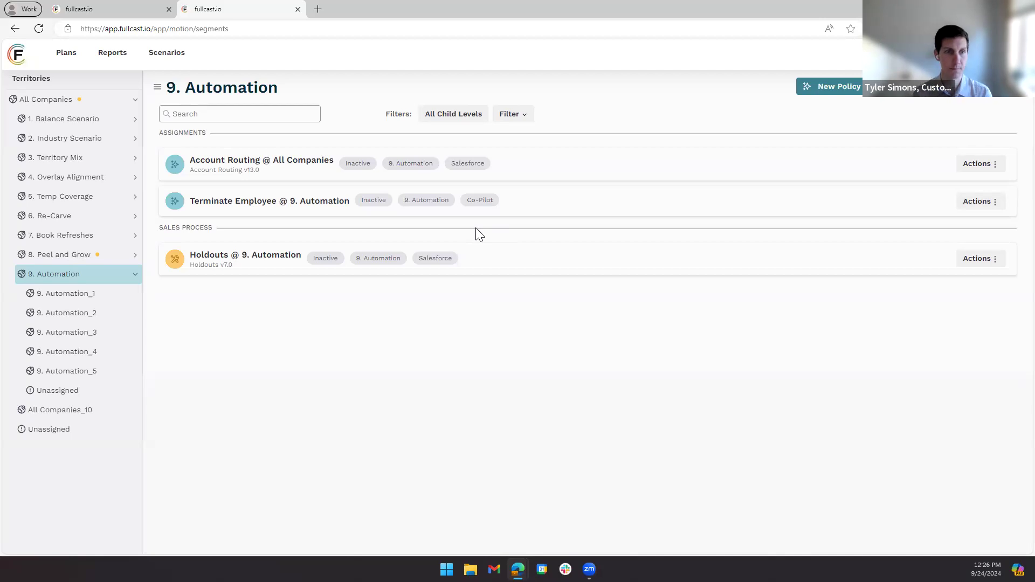
# - Examine the Holdouts policy's criteria and its actions for matching open opportunities, and return to the policies without saving
pyautogui.moveTo(201, 254); pyautogui.dragTo(272, 254)
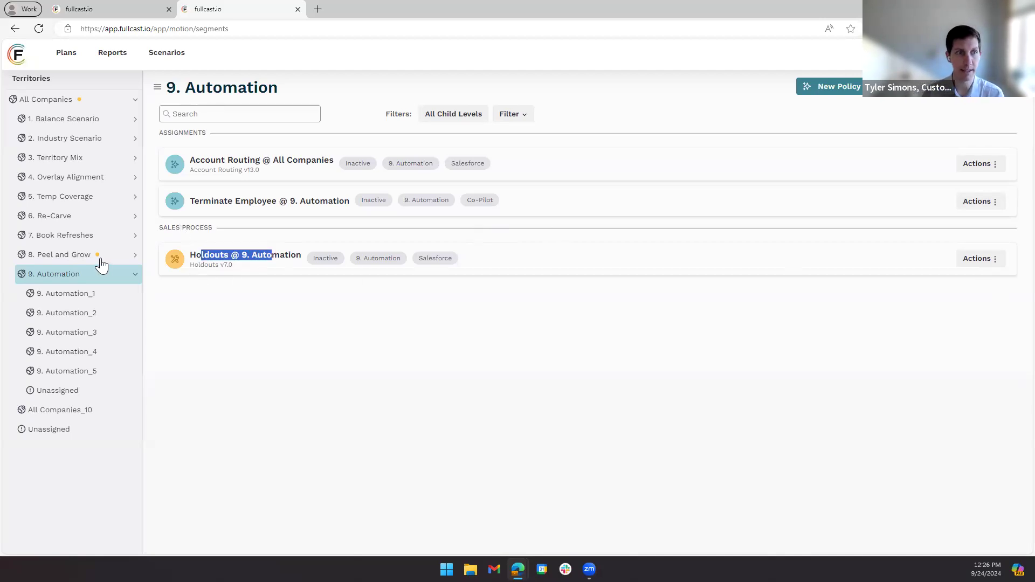
pyautogui.click(134, 256)
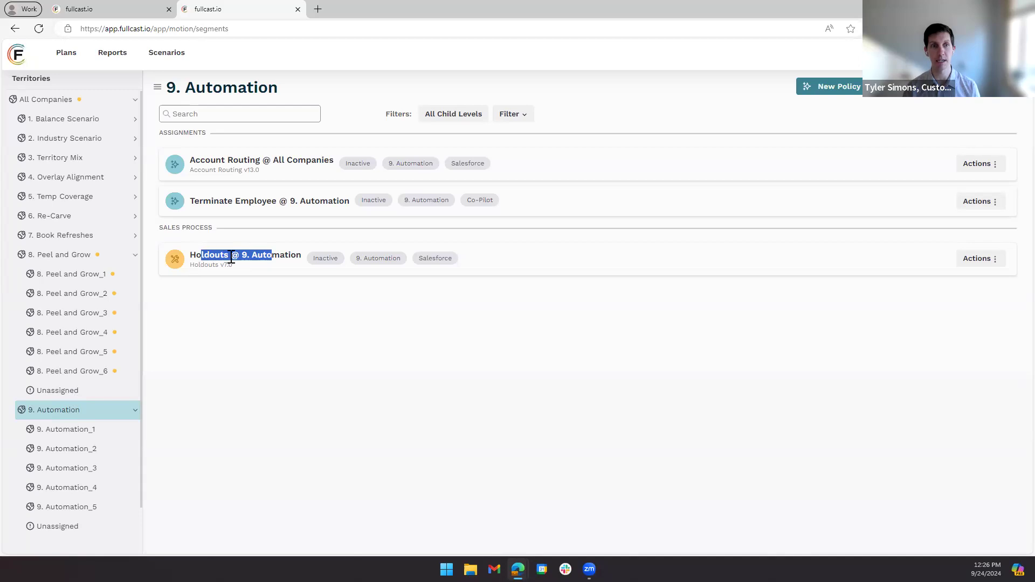
pyautogui.click(980, 261)
pyautogui.click(960, 277)
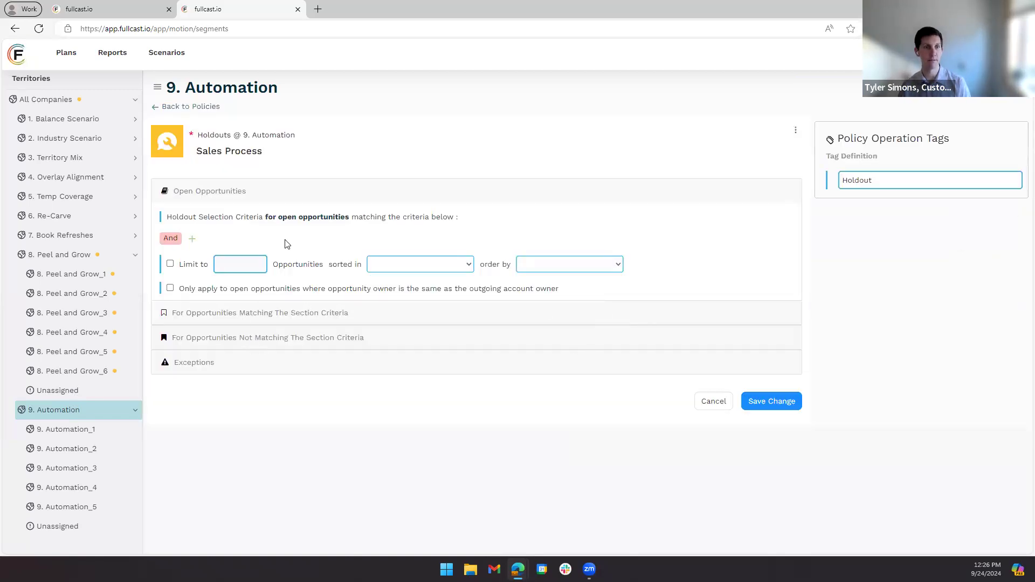
pyautogui.click(254, 313)
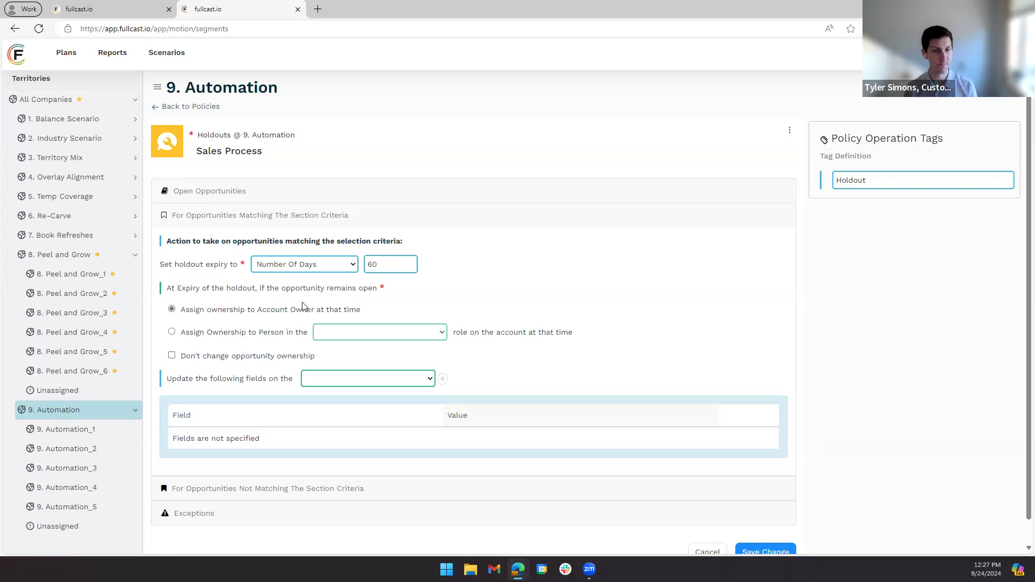
pyautogui.click(189, 106)
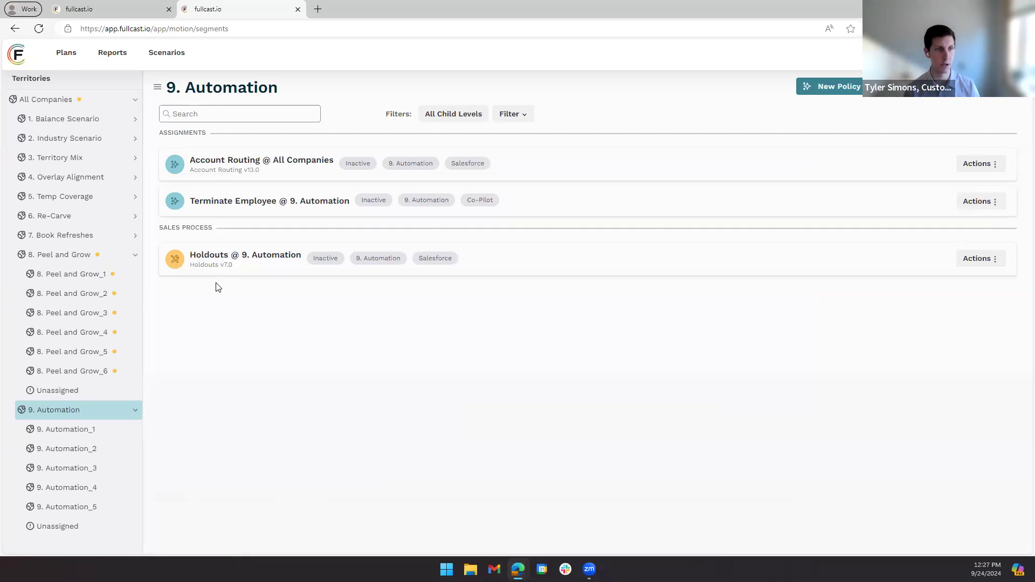
# - Reload the plan page in the original browser tab
pyautogui.click(115, 11)
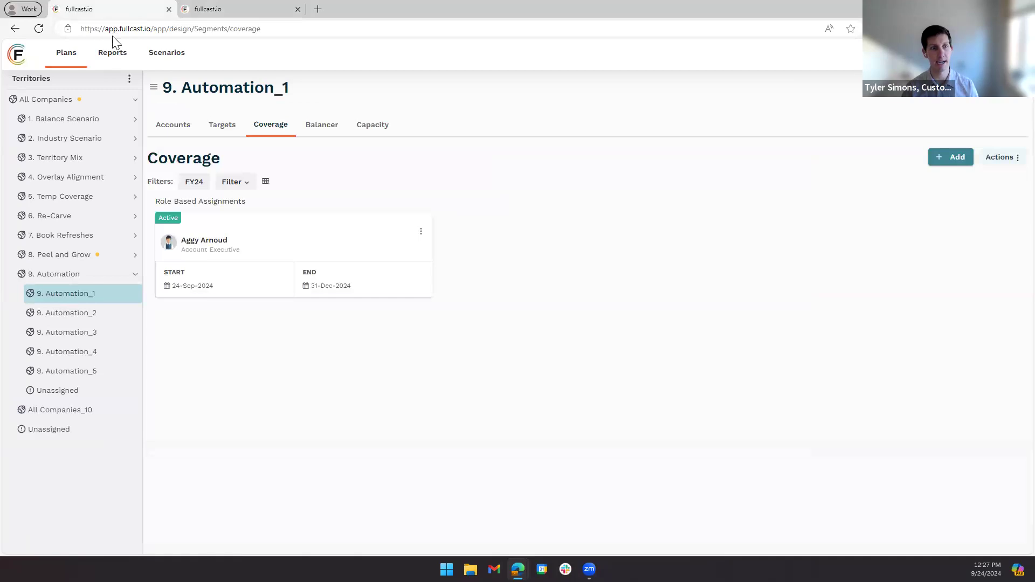
pyautogui.click(39, 29)
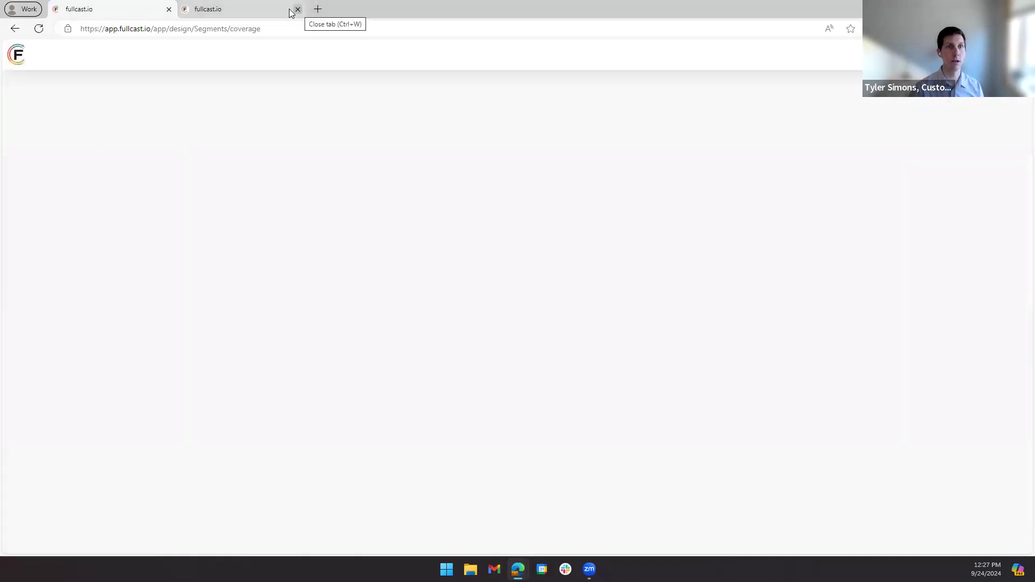
pyautogui.click(259, 11)
pyautogui.click(100, 8)
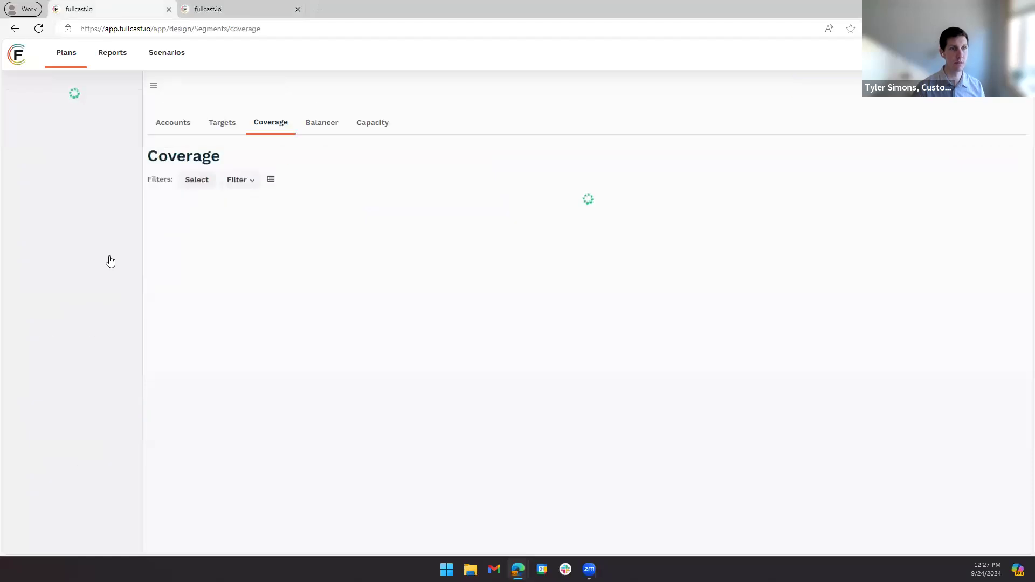
# - Show the accounts of the 8. Peel and Grow territory in the Difference view
pyautogui.click(135, 255)
pyautogui.click(81, 255)
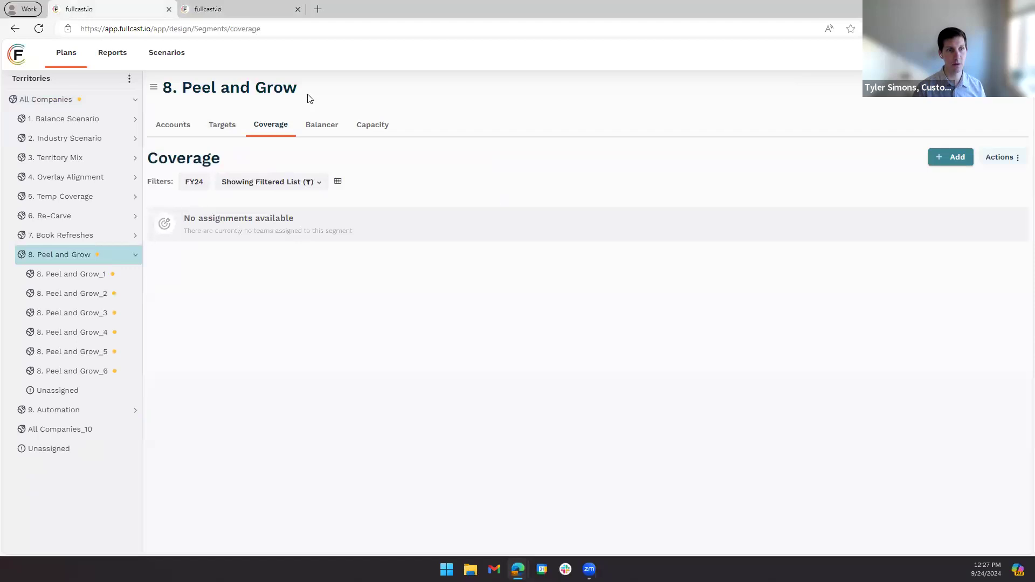
pyautogui.click(173, 127)
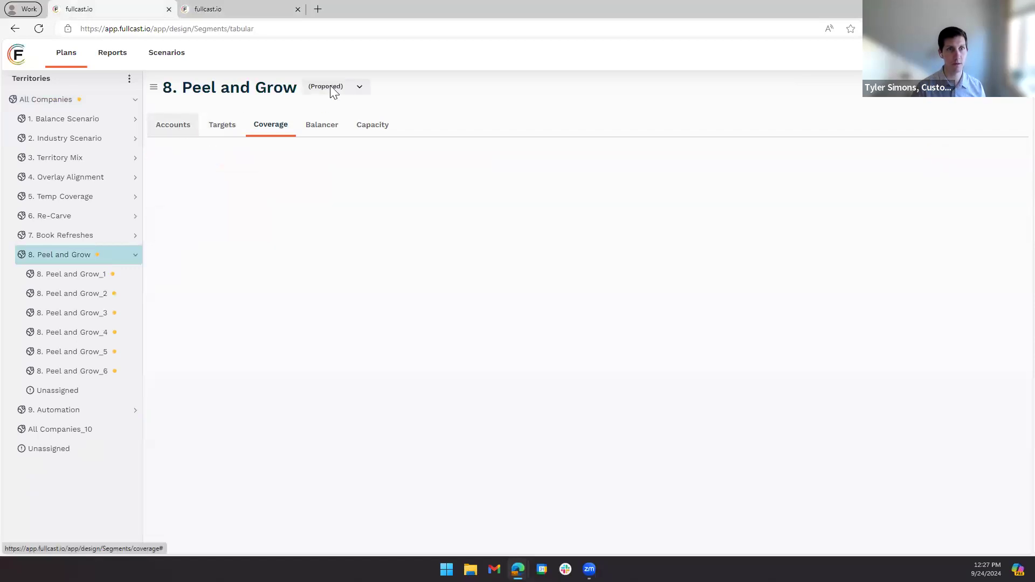
pyautogui.click(333, 93)
pyautogui.click(343, 139)
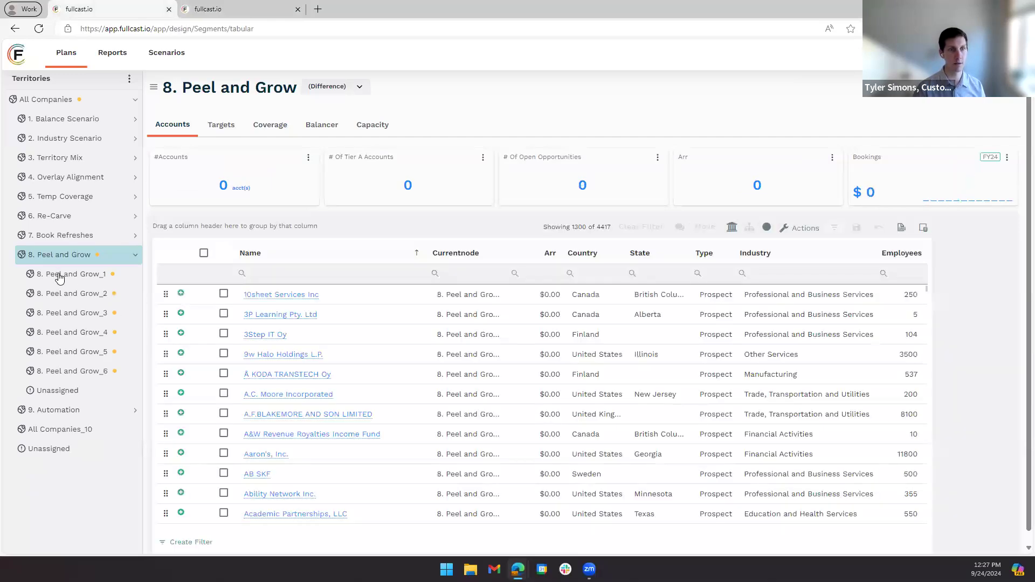
# - Examine the account differences of the 8. Peel and Grow_1 territory and compare them with those of 8. Peel and Grow_6
pyautogui.click(59, 277)
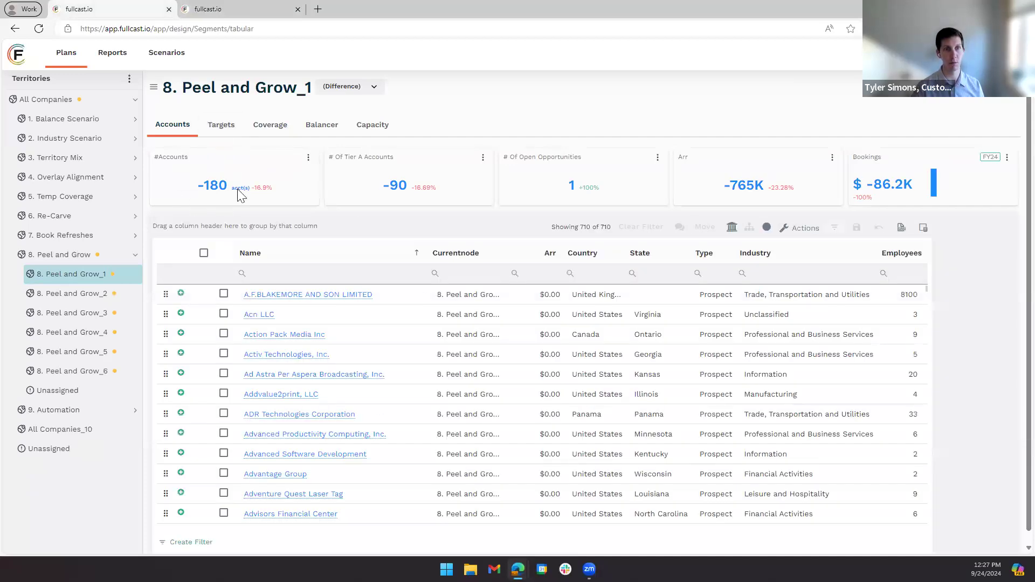
pyautogui.tripleClick(271, 187)
pyautogui.scroll(-3, 201, 366)
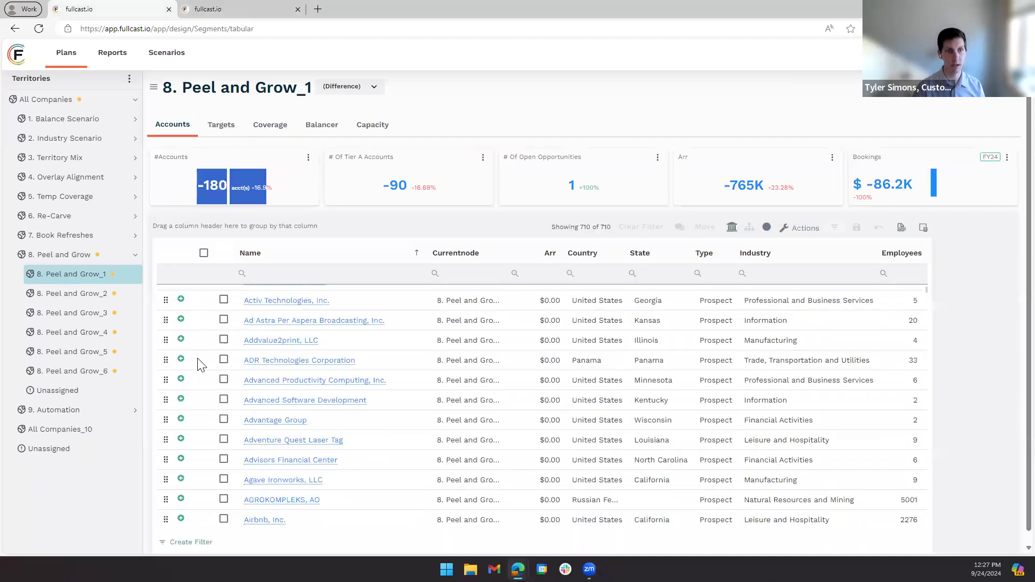
pyautogui.scroll(-15, 201, 366)
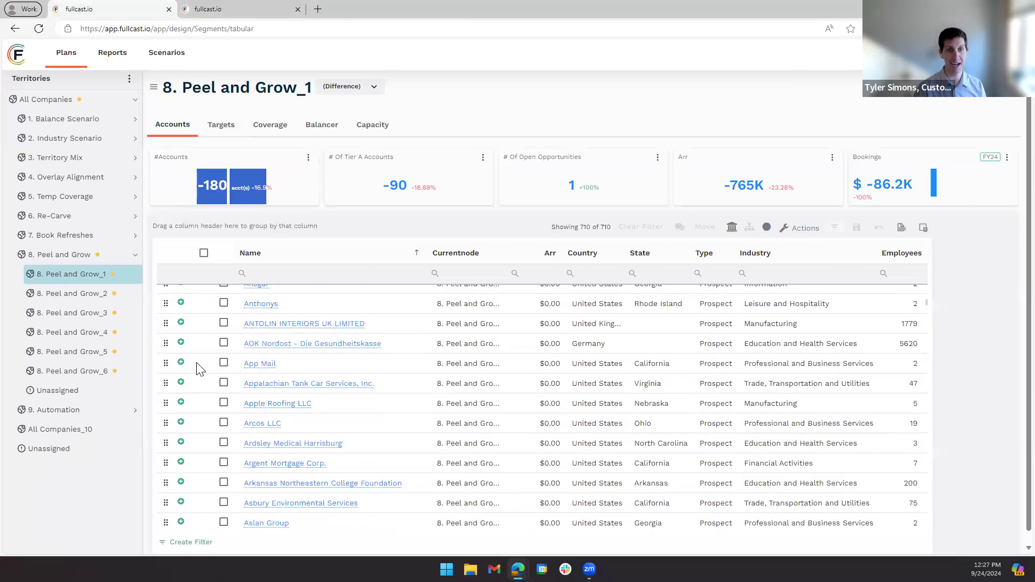
pyautogui.scroll(-5, 199, 369)
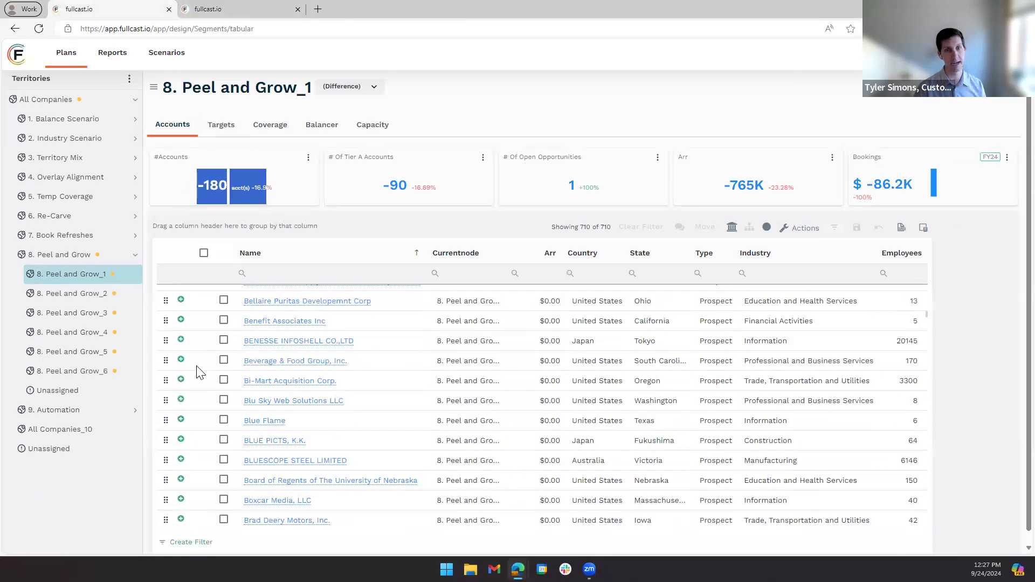
pyautogui.scroll(-5, 199, 372)
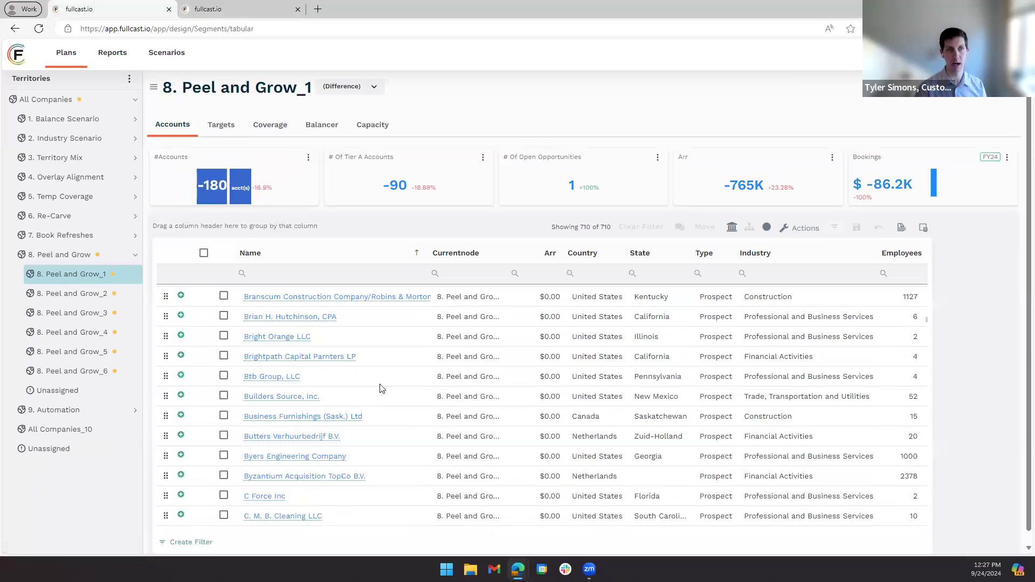
pyautogui.click(69, 376)
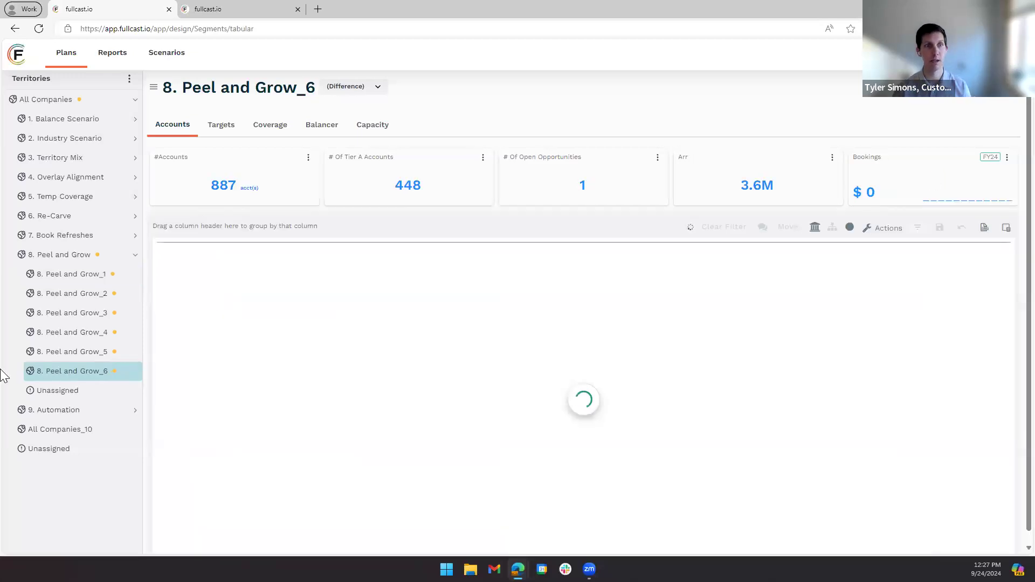
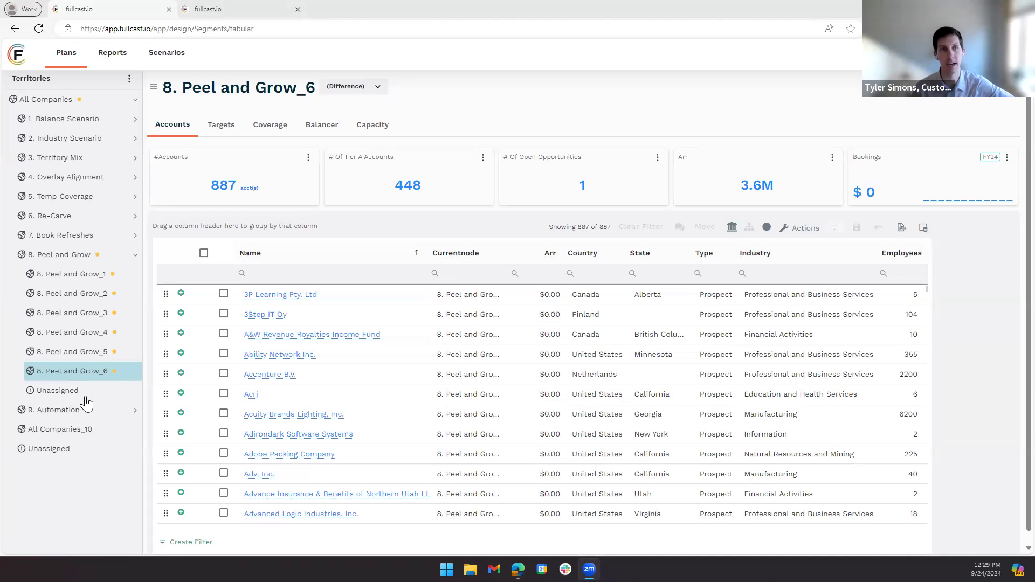
# - Examine the round robin settings of the Account Routing @ All Companies policy, including its participating territories and routed role
pyautogui.click(216, 9)
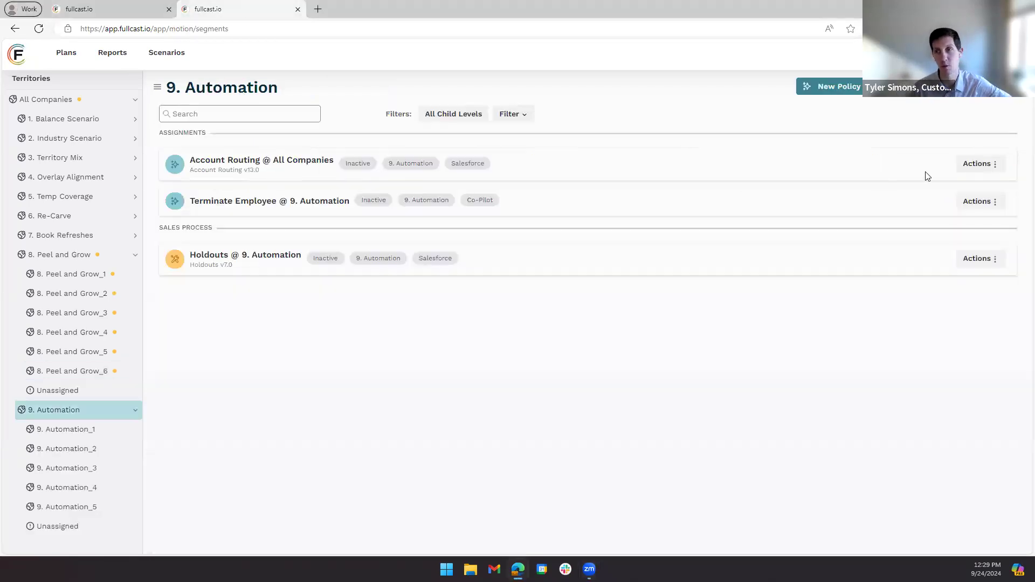
pyautogui.click(965, 165)
pyautogui.click(956, 181)
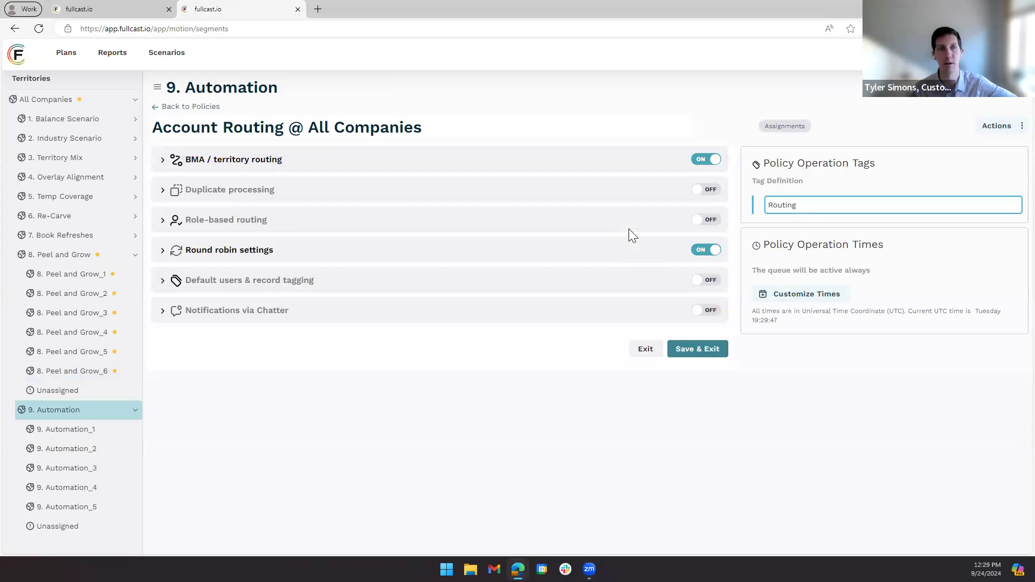
pyautogui.click(162, 251)
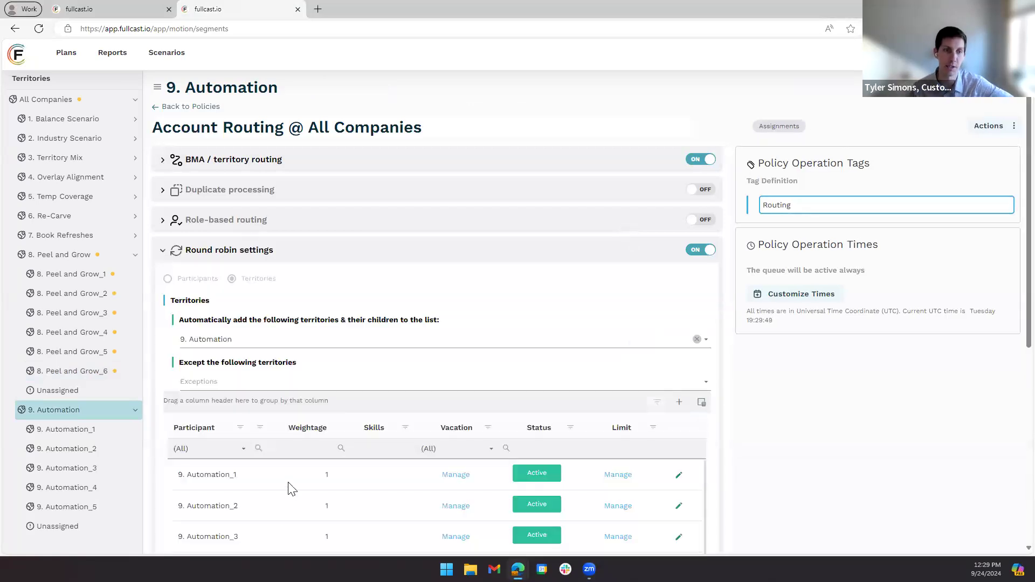
pyautogui.scroll(-2, 280, 430)
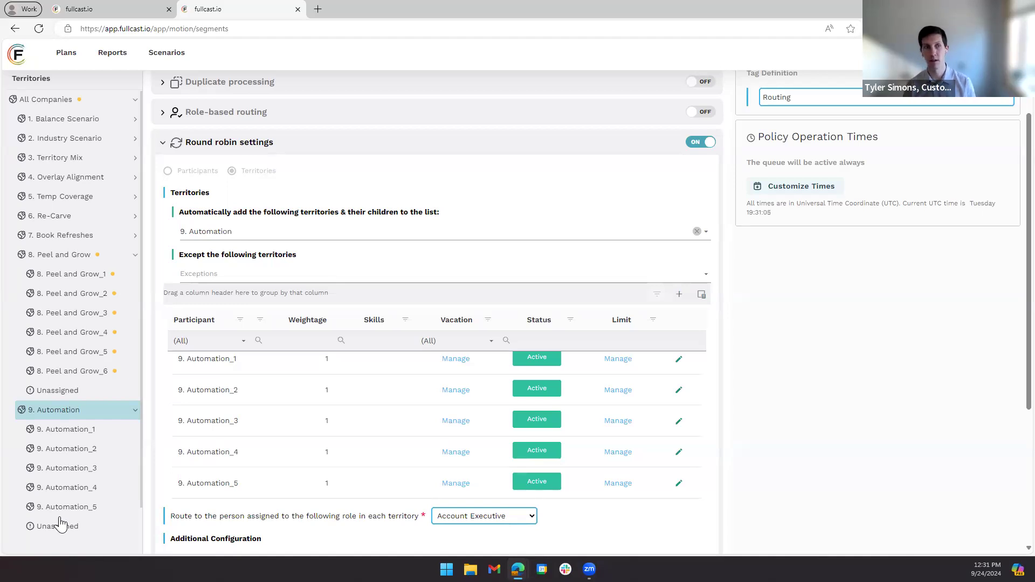
# - Try moving an account from 8. Peel and Grow_6 to 8. Peel and Grow_4 on the plan page, and cancel the move
pyautogui.click(108, 7)
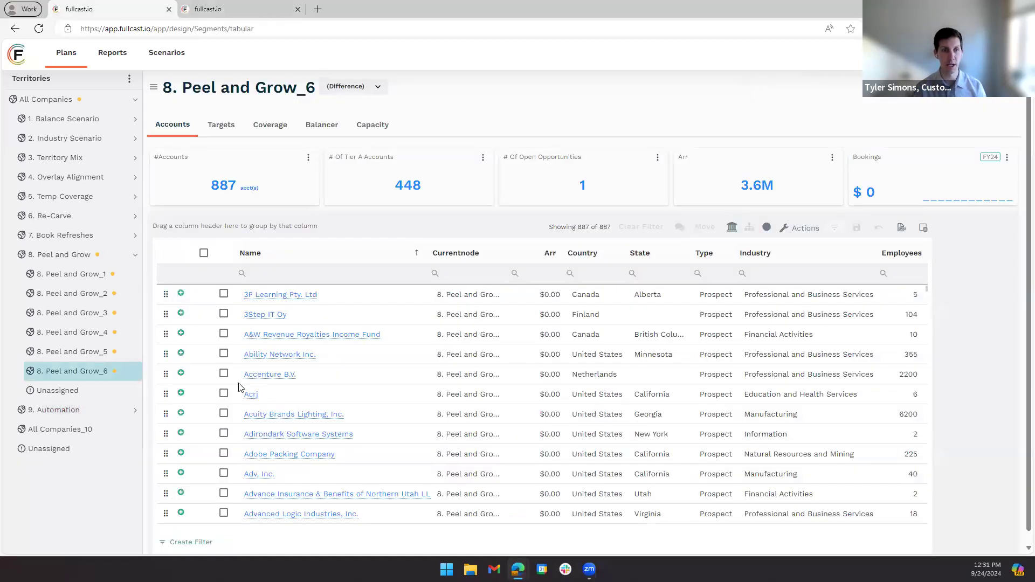
pyautogui.moveTo(166, 314); pyautogui.dragTo(245, 351)
pyautogui.scroll(-5, 63, 371)
pyautogui.scroll(-6, 63, 371)
pyautogui.moveTo(165, 383); pyautogui.dragTo(99, 414)
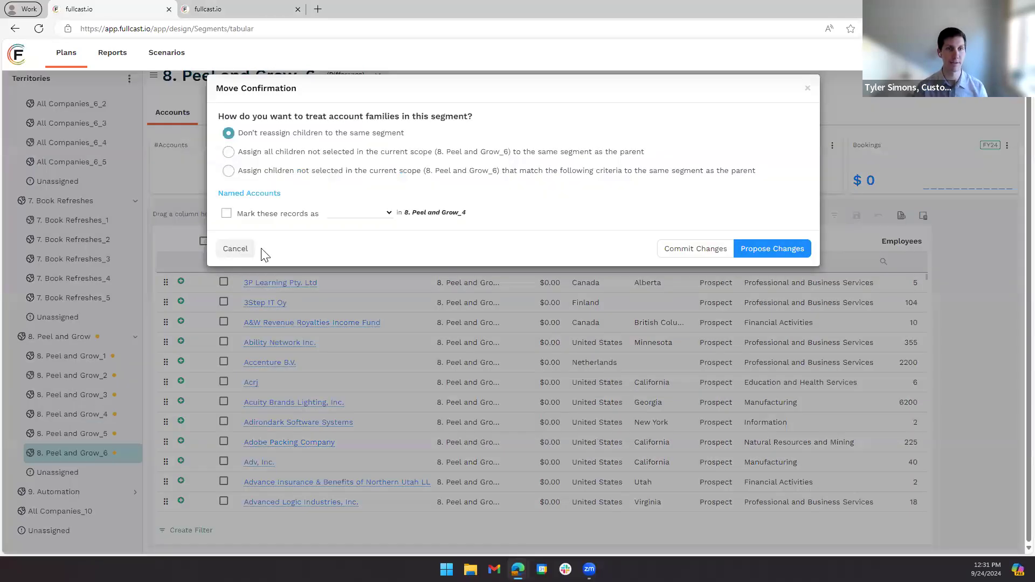
pyautogui.click(232, 250)
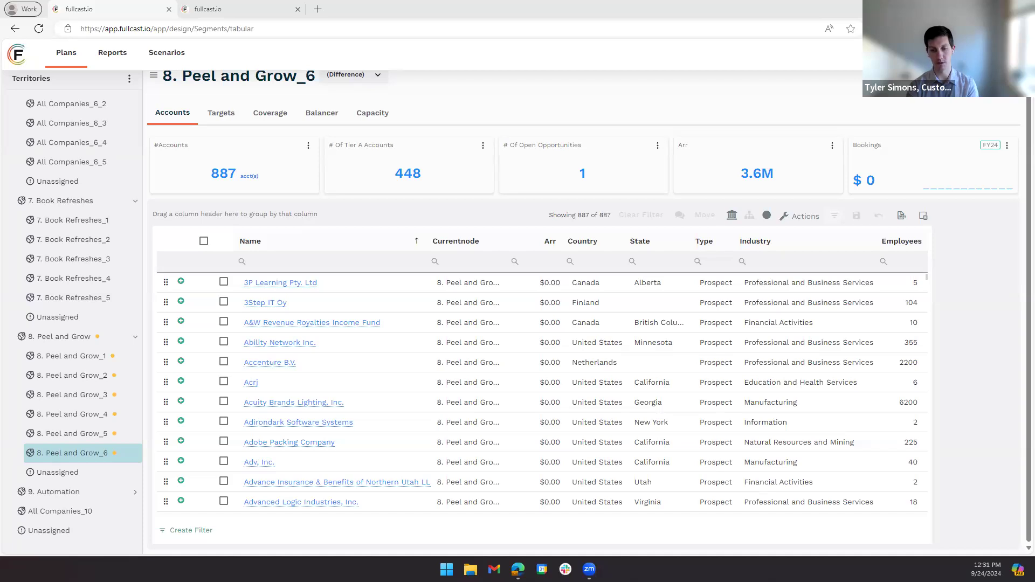
# - Leave the Account Routing policy and open the Terminate Employee @ 9. Automation policy for editing
pyautogui.click(200, 8)
pyautogui.scroll(2, 243, 203)
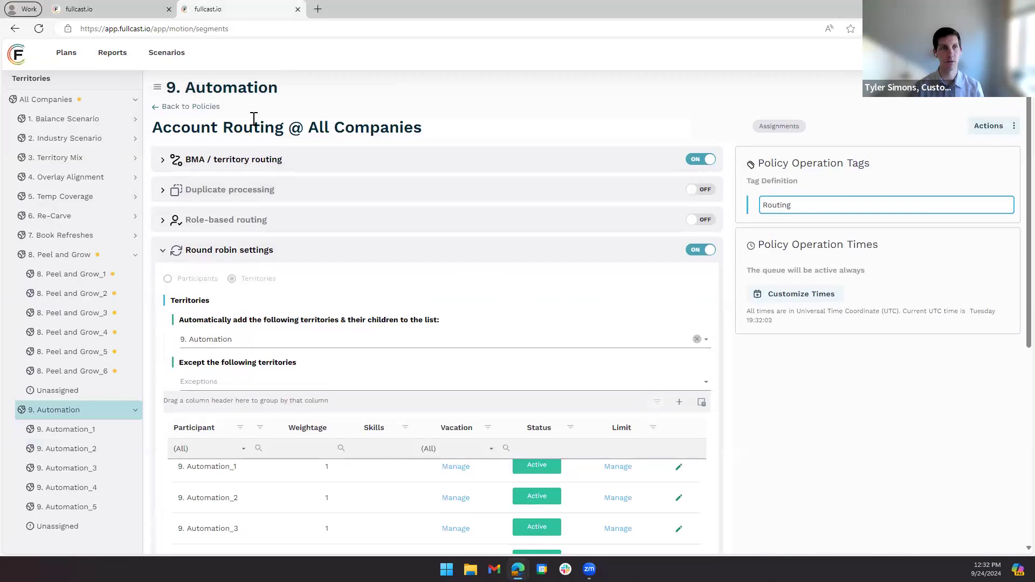
pyautogui.click(186, 106)
pyautogui.click(977, 201)
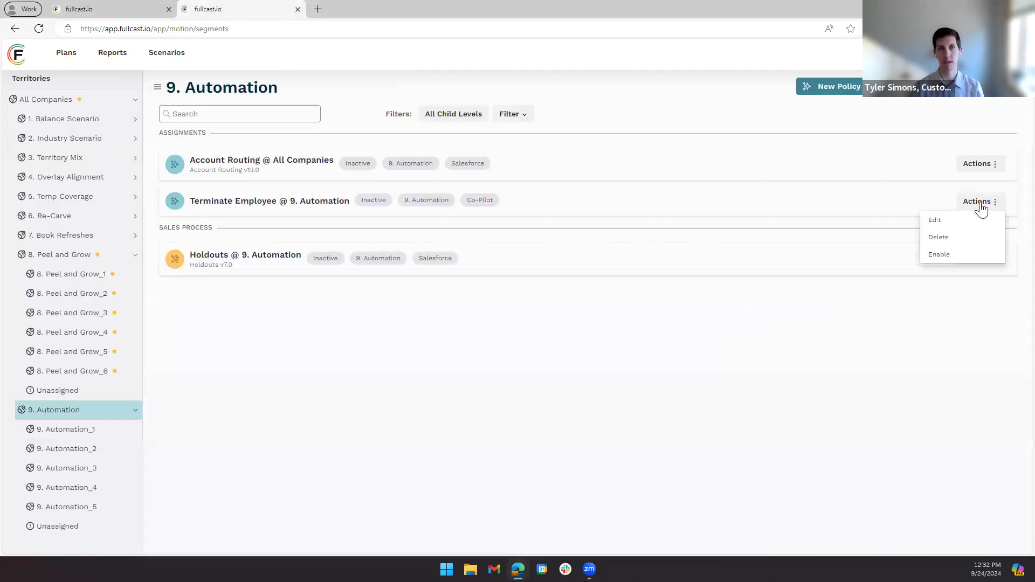
pyautogui.click(936, 222)
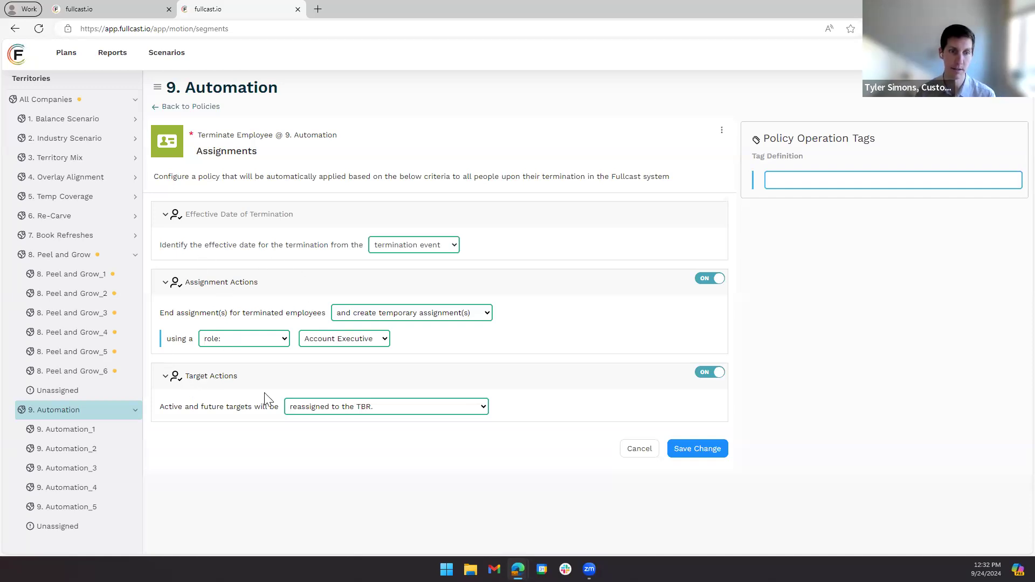
# - Base the policy's effective date of termination on the field fio_terminatedDate
pyautogui.click(452, 248)
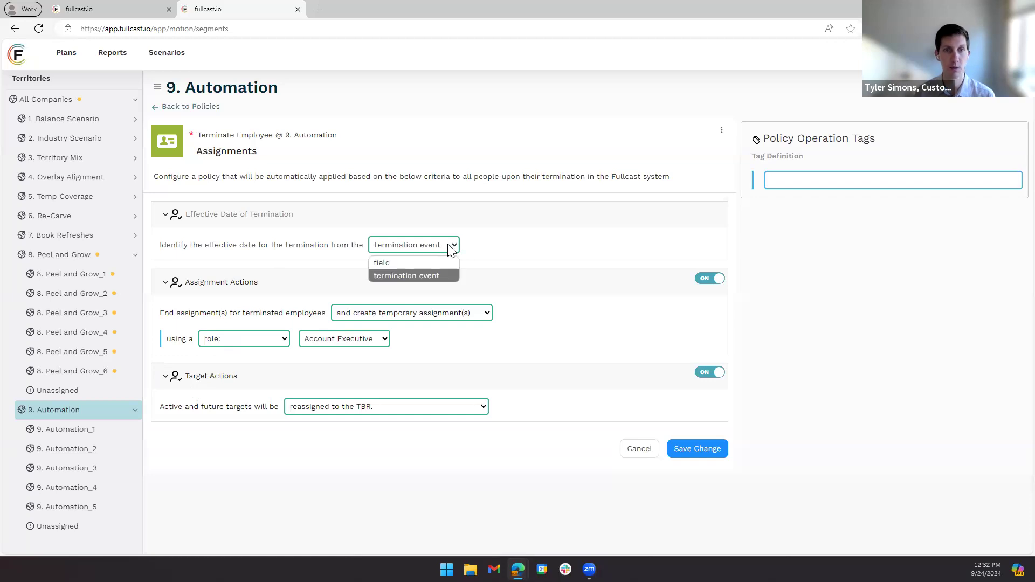
pyautogui.click(419, 262)
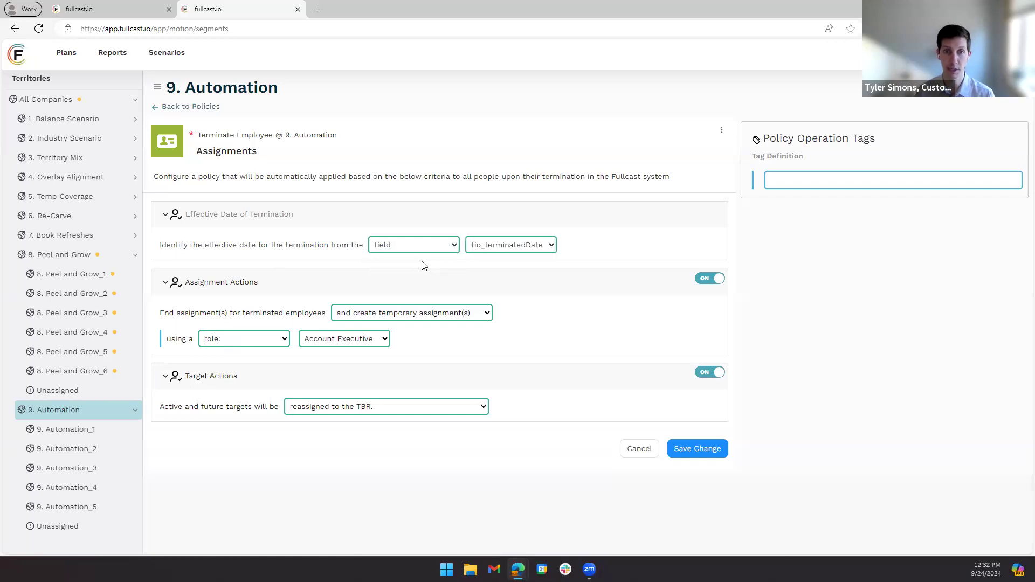
pyautogui.click(534, 245)
pyautogui.click(511, 264)
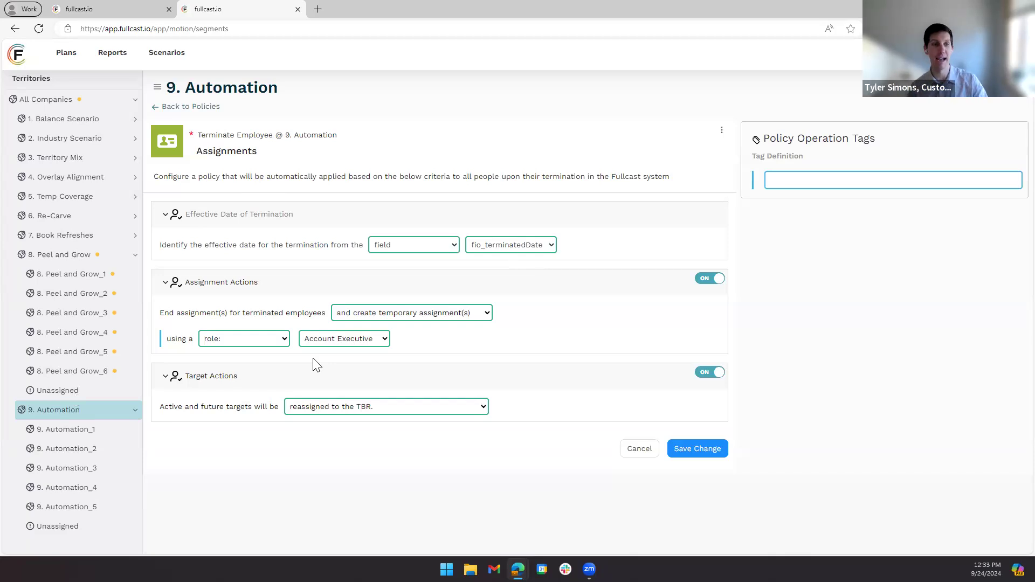
pyautogui.click(114, 9)
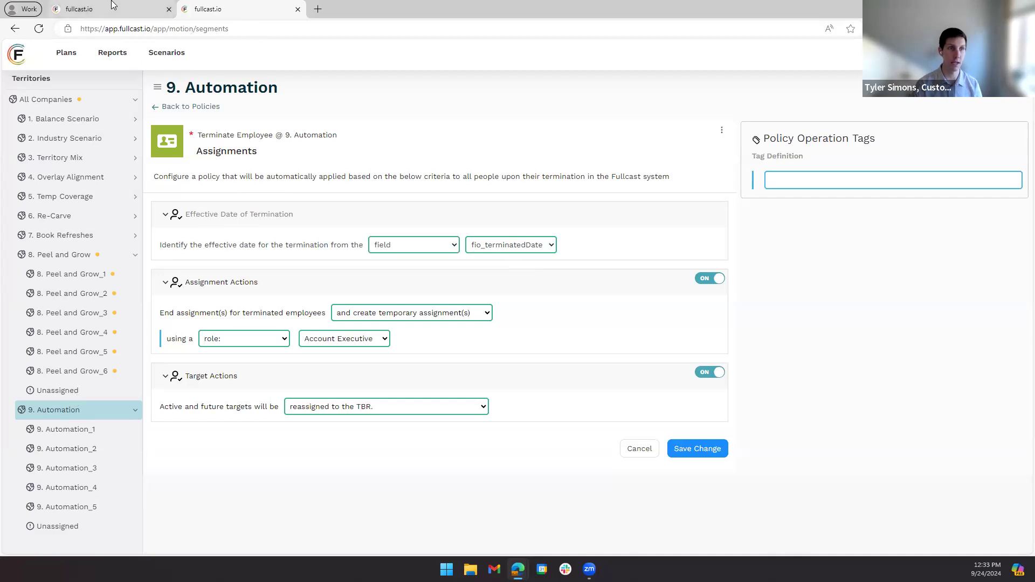
pyautogui.click(260, 12)
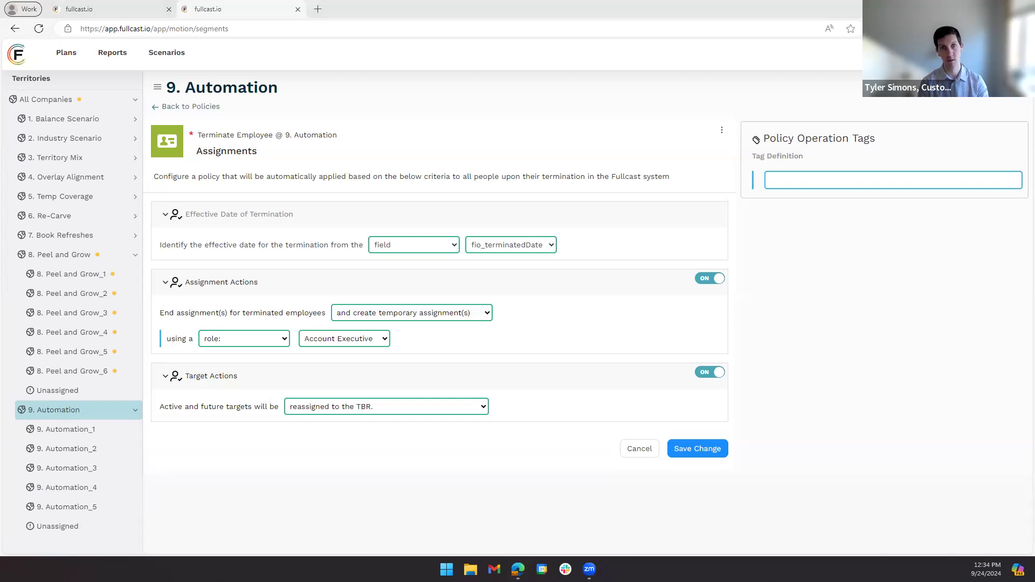
# - Show the coverage of All Companies_1_1 under 1. Balance Scenario and review the actions available for its active assignment
pyautogui.click(116, 8)
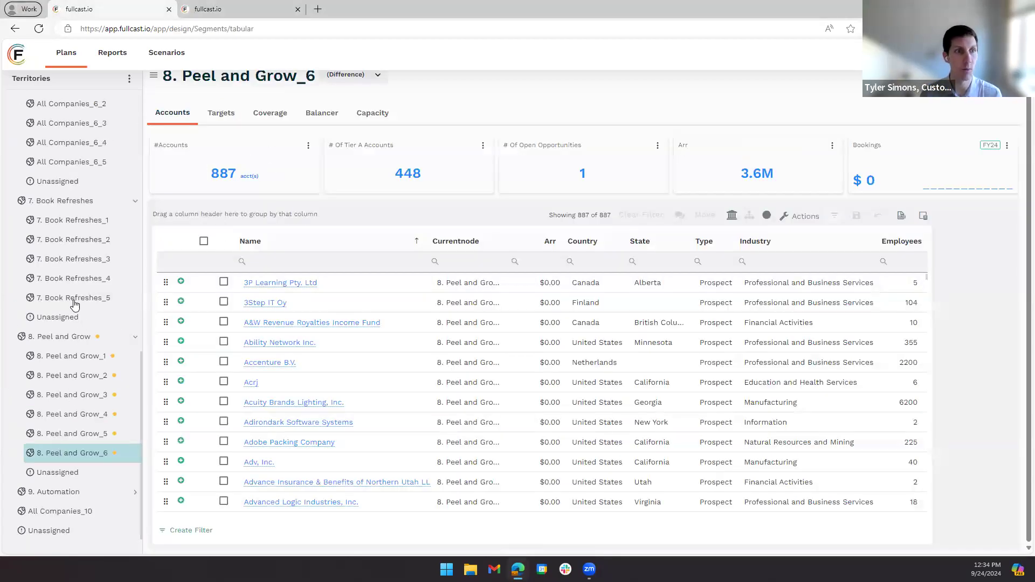
pyautogui.scroll(10, 74, 280)
pyautogui.click(74, 139)
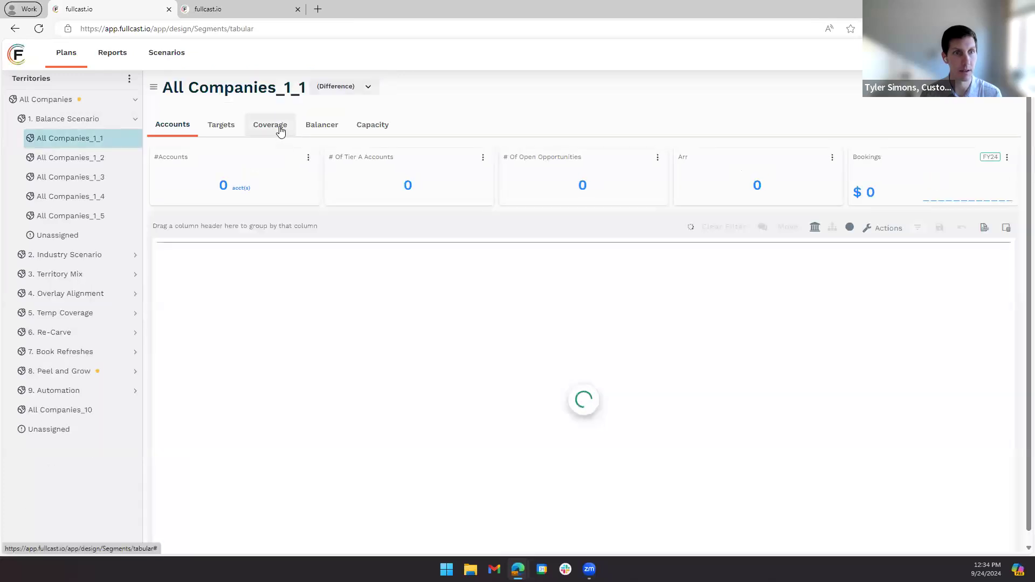
pyautogui.click(281, 129)
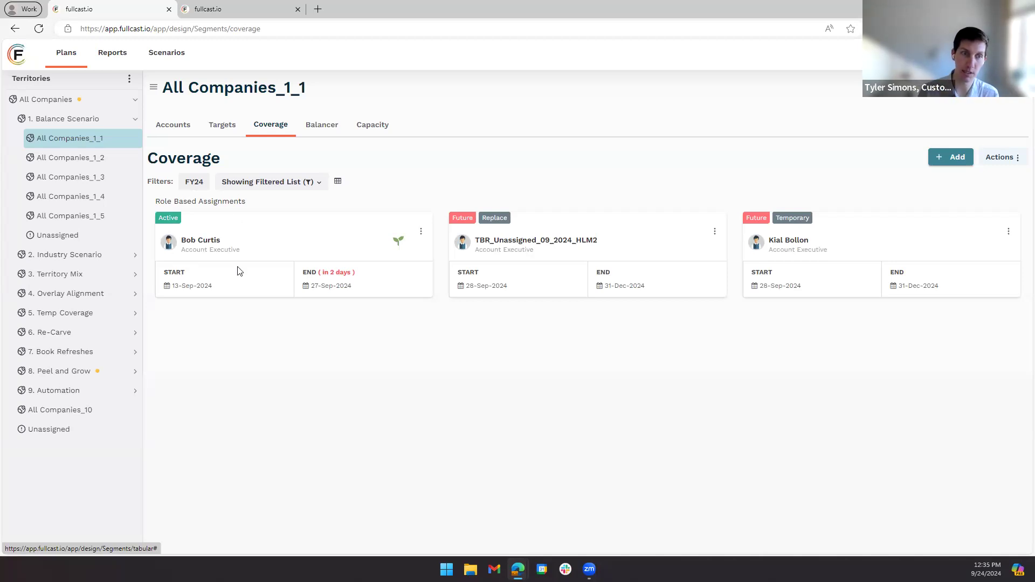
pyautogui.click(421, 231)
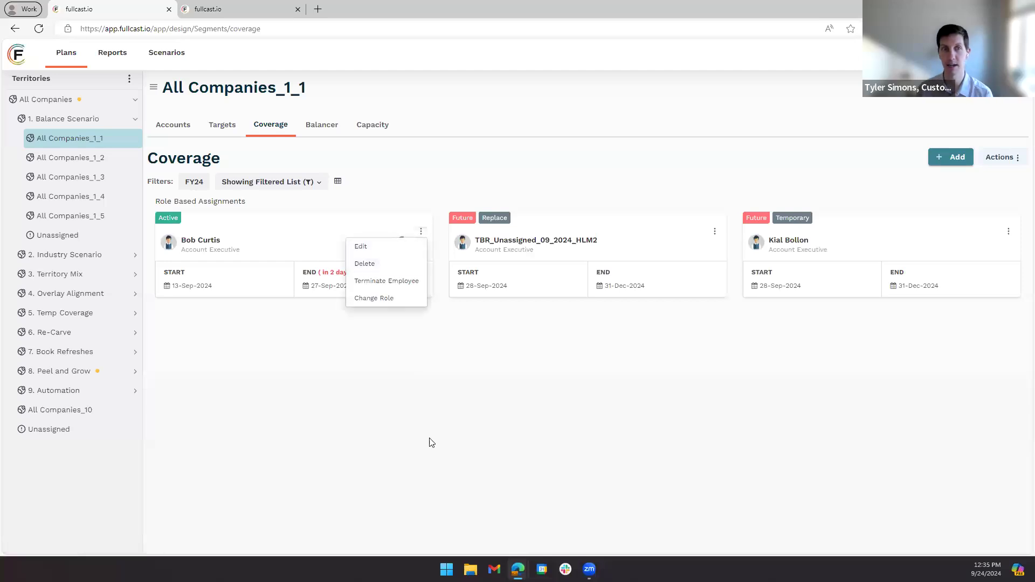
pyautogui.click(395, 338)
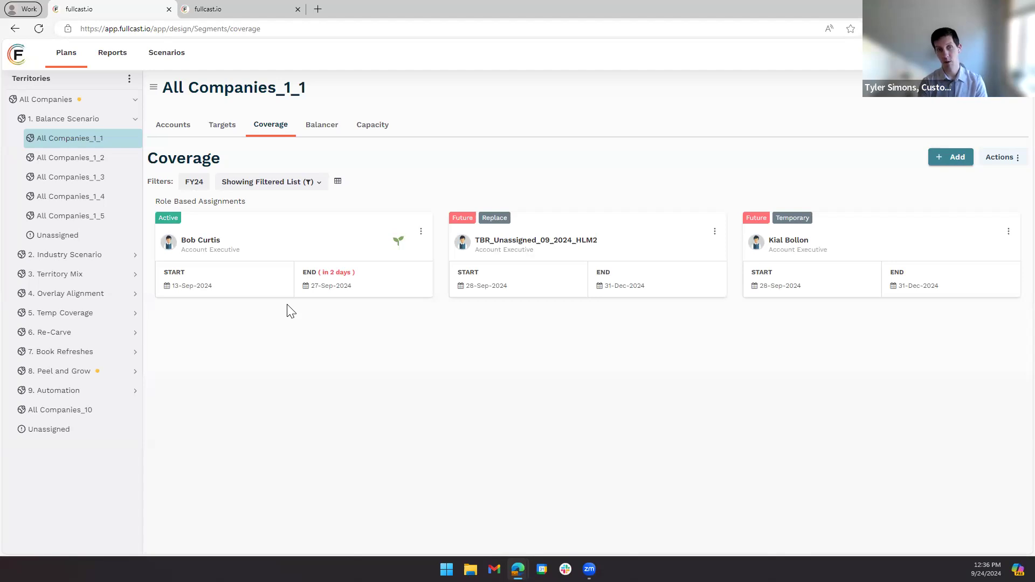
# - Try terminating the active Account Executive effective 09/24/2024, with Temporary Replacement for 5. Temp Coverage_1, browse the replacement people, and cancel the termination
pyautogui.click(421, 232)
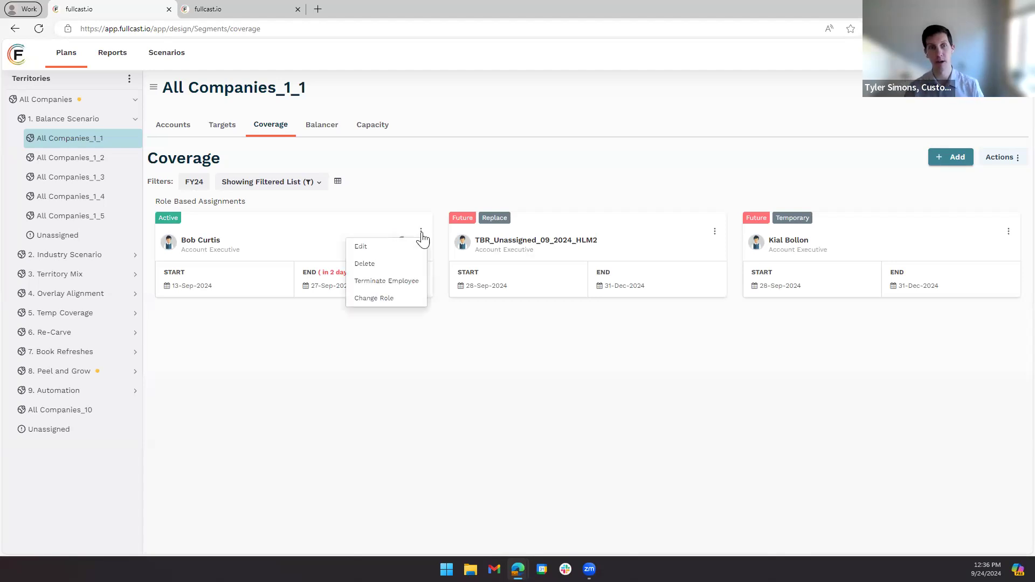
pyautogui.click(377, 282)
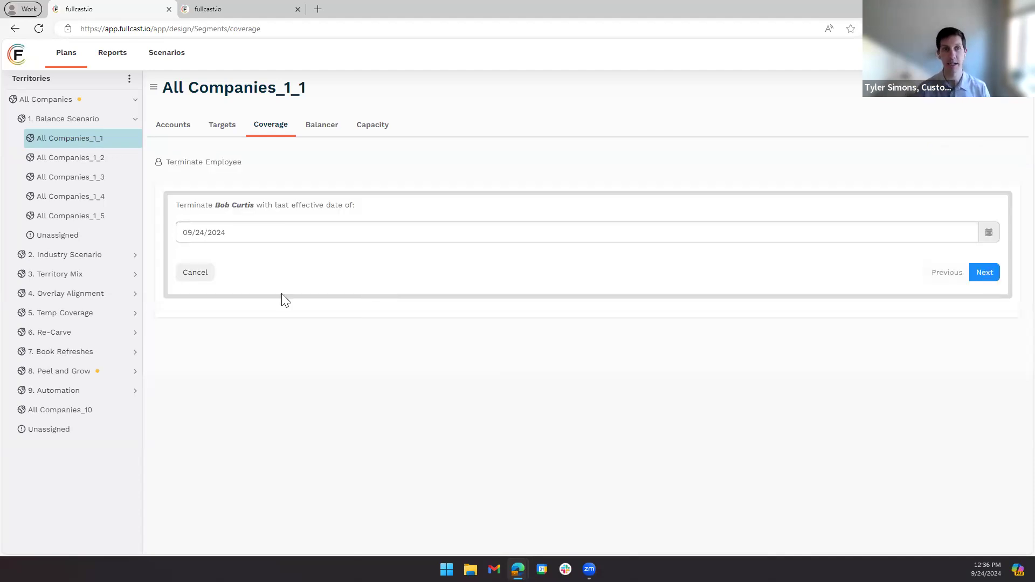
pyautogui.click(986, 273)
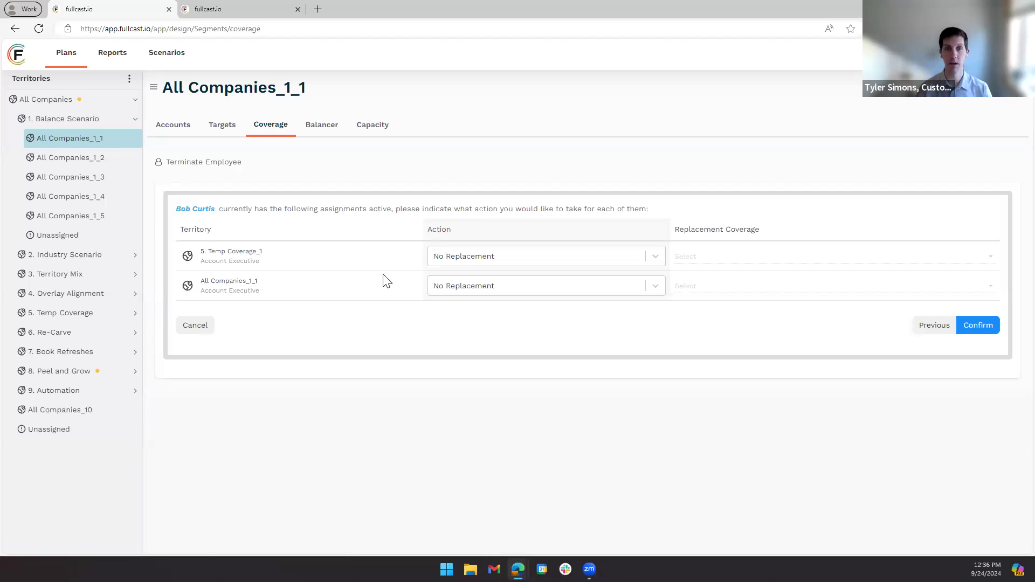
pyautogui.click(510, 259)
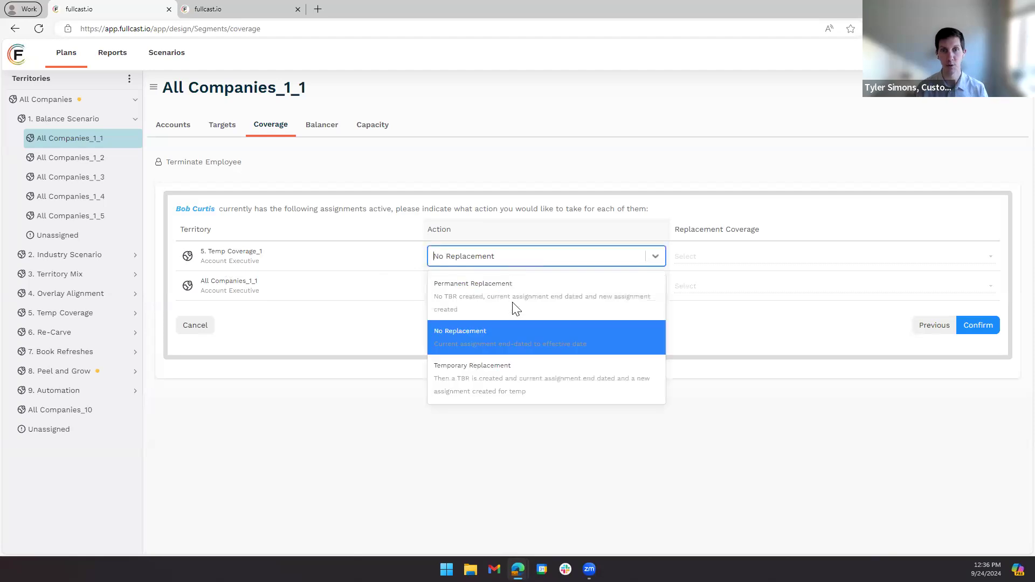
pyautogui.click(508, 384)
pyautogui.click(725, 257)
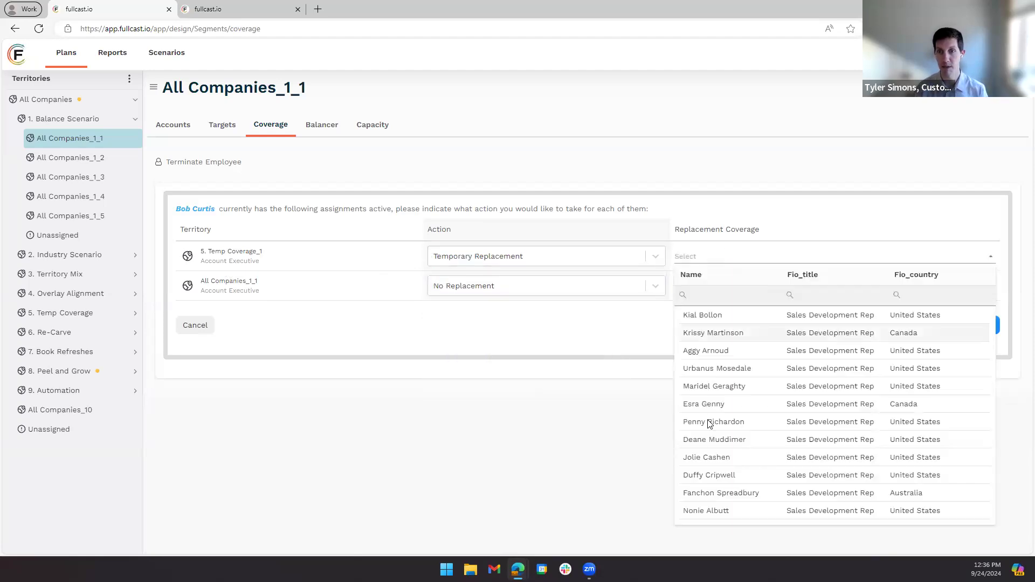
pyautogui.click(572, 343)
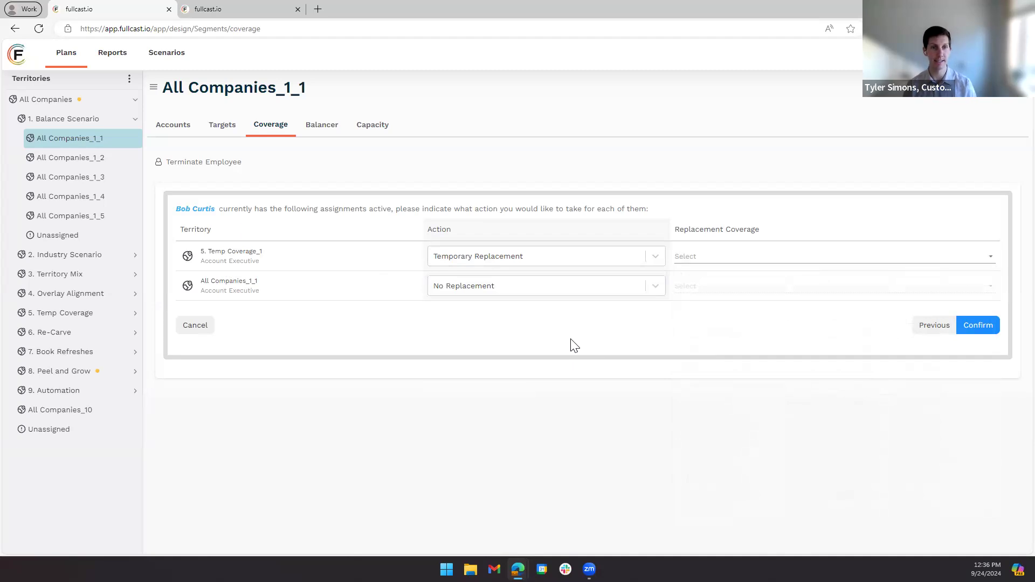
pyautogui.click(198, 329)
pyautogui.click(421, 231)
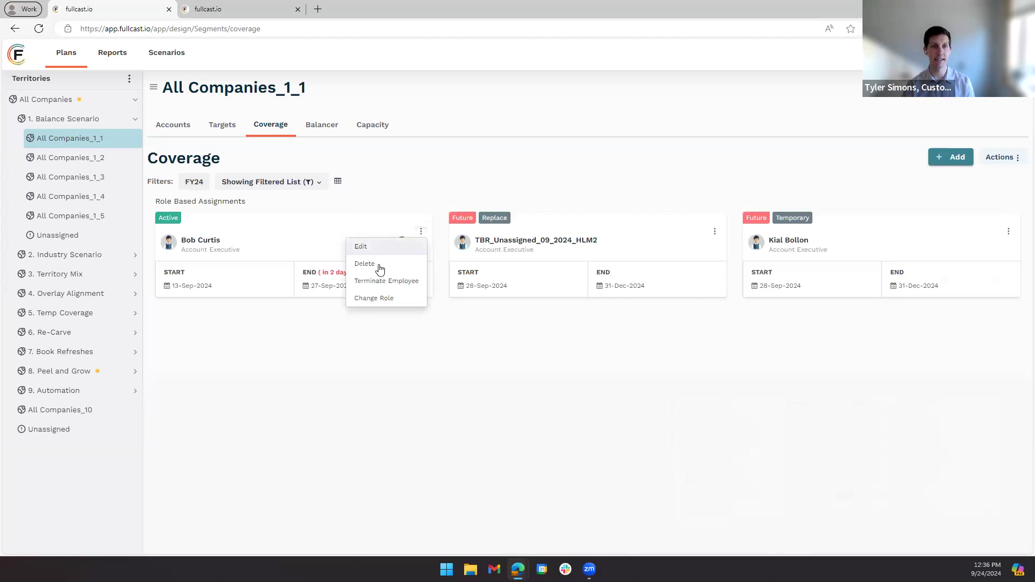
pyautogui.click(359, 387)
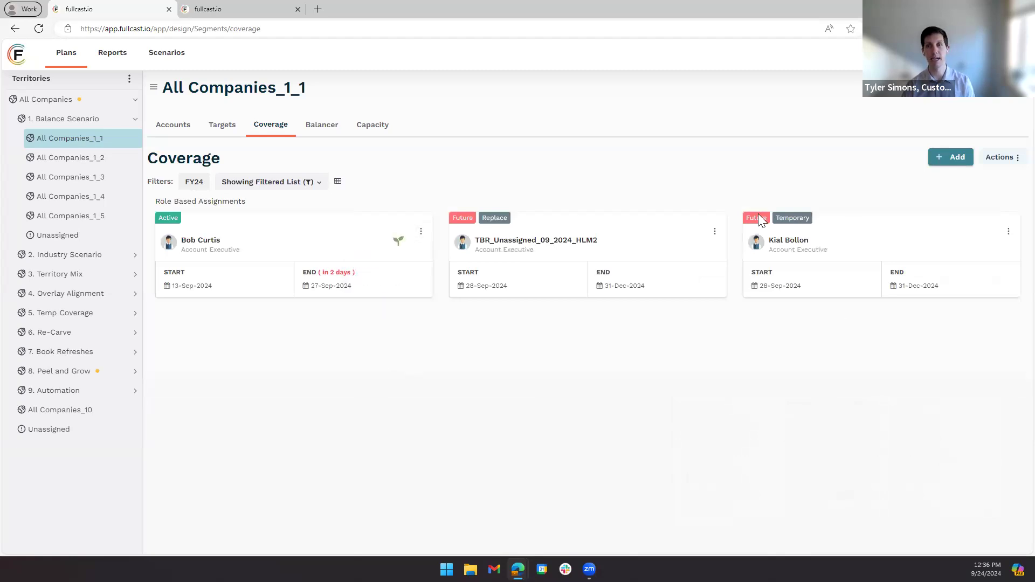